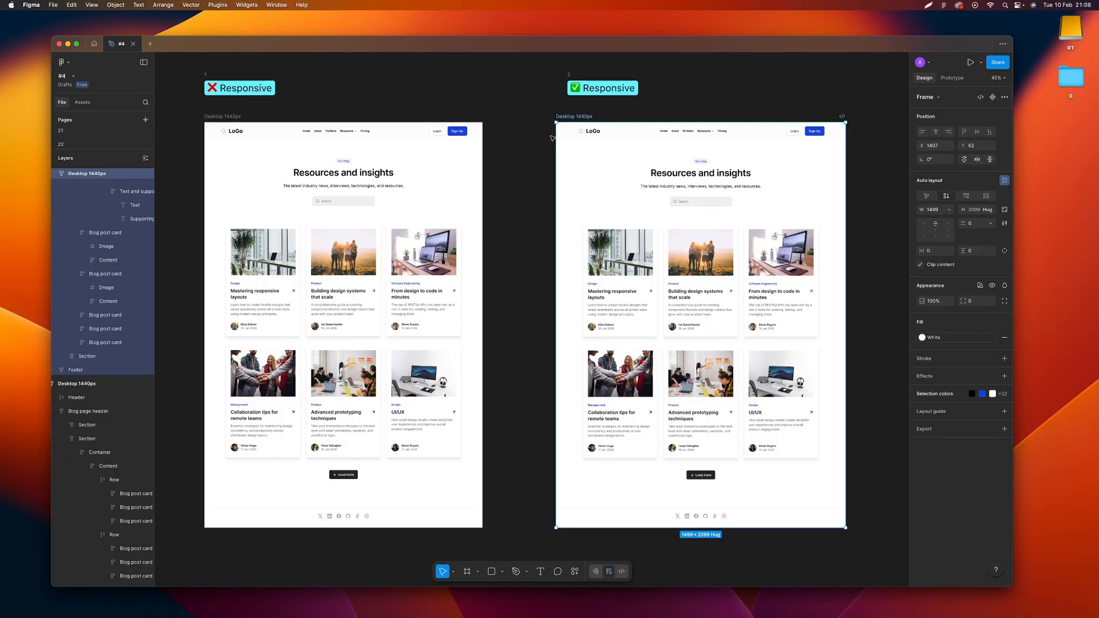
# Examine the auto layout and padding settings of the section holding the blog cards in the non-responsive desktop frame
pyautogui.click(545, 141)
pyautogui.scroll(3, 329, 264)
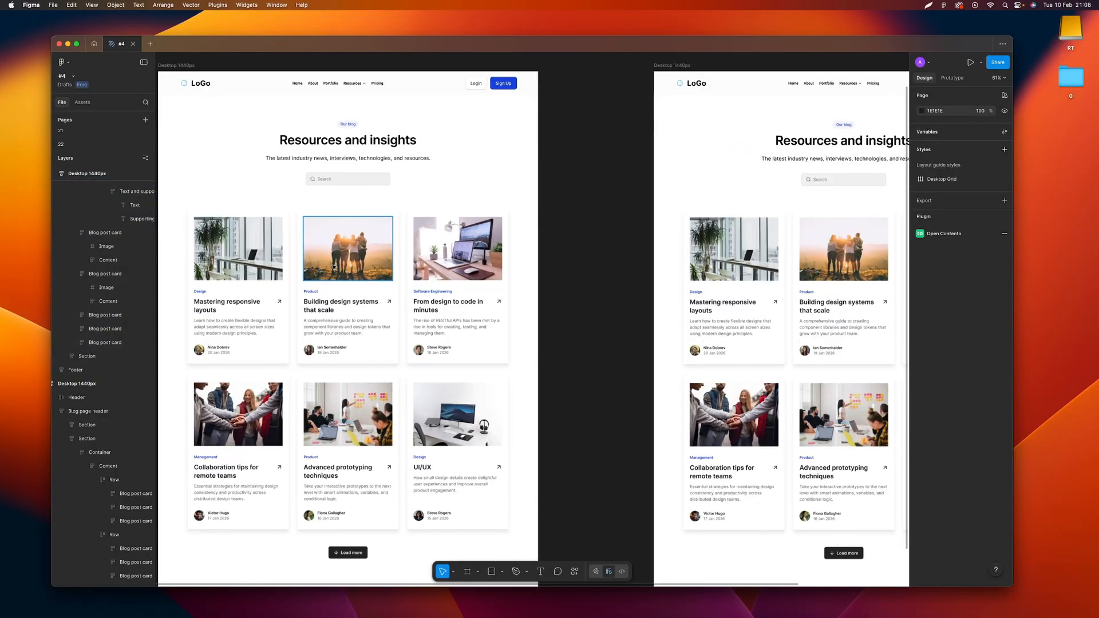
pyautogui.scroll(3, 334, 266)
pyautogui.scroll(2, 387, 232)
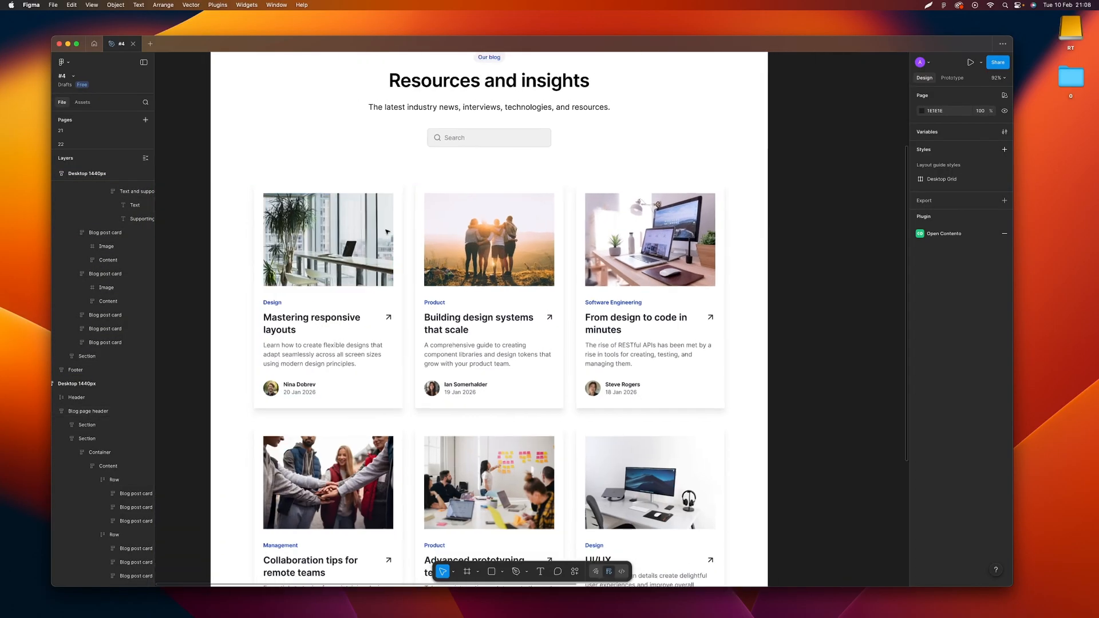
pyautogui.scroll(-2, 387, 232)
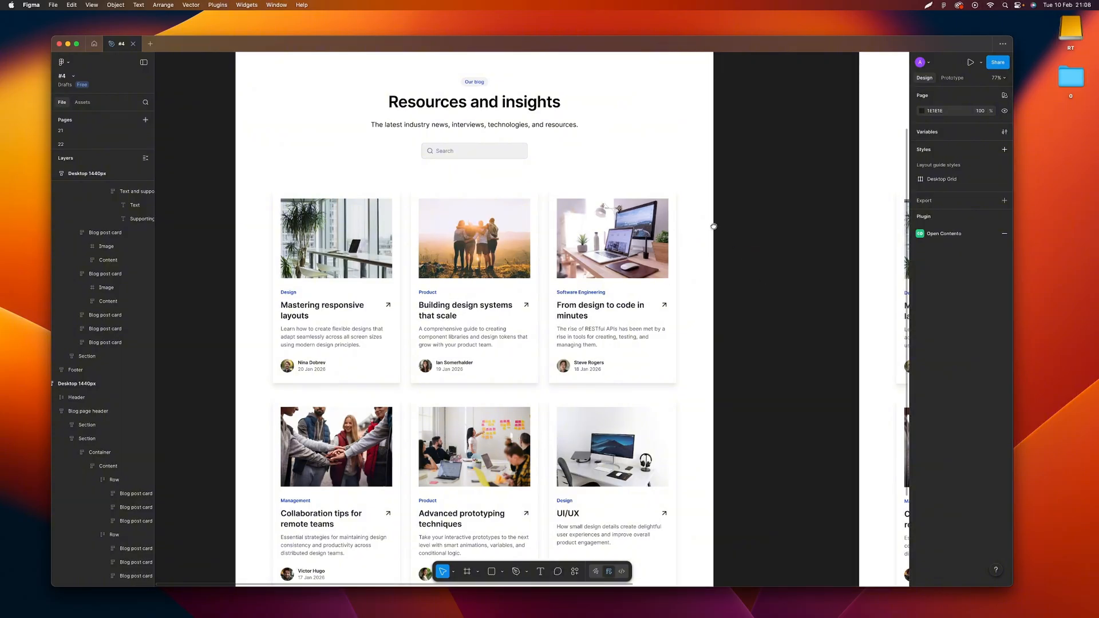
pyautogui.scroll(-3, 579, 221)
pyautogui.hscroll(2, 579, 222)
pyautogui.click(579, 222)
pyautogui.click(1005, 251)
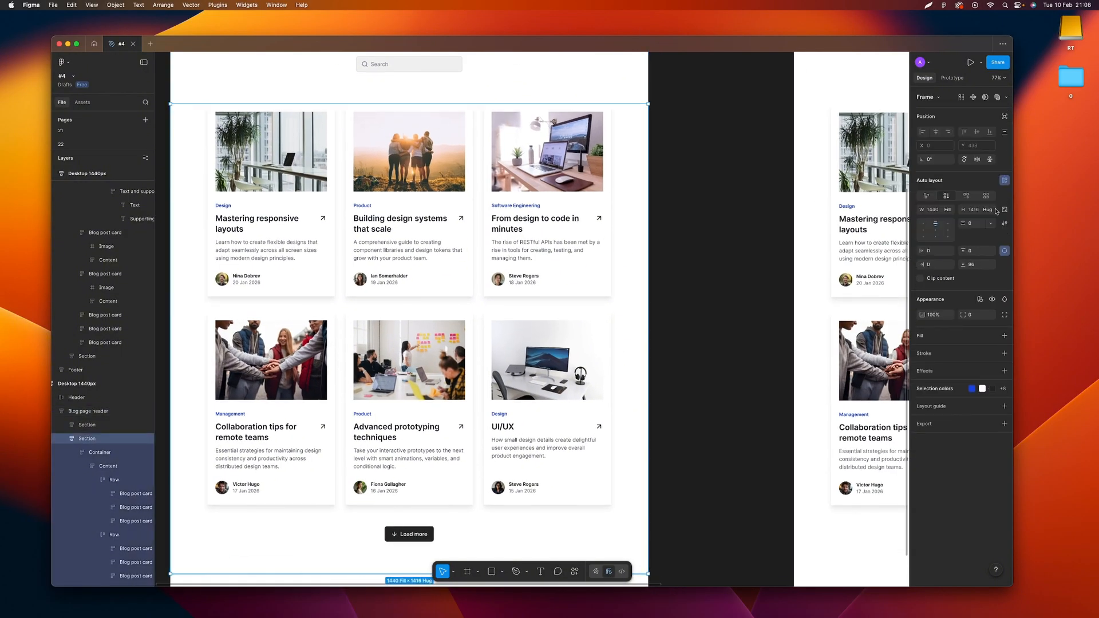
# Remove the Container frame around the blog cards in the non-responsive design while keeping its Content and Action frames
pyautogui.click(610, 226)
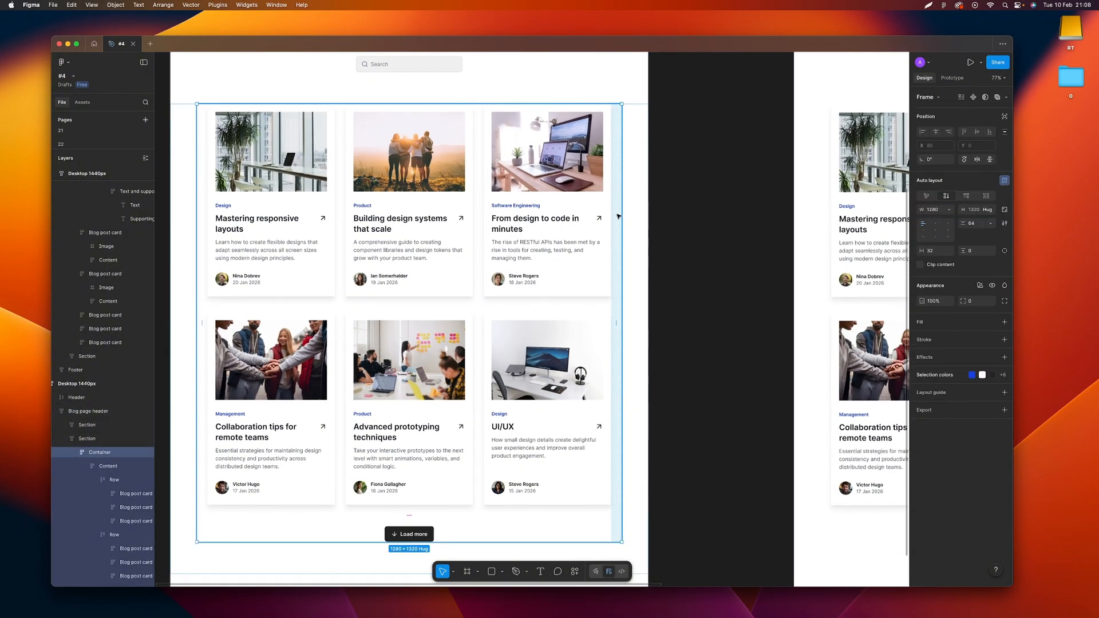
pyautogui.rightClick(610, 228)
pyautogui.click(664, 349)
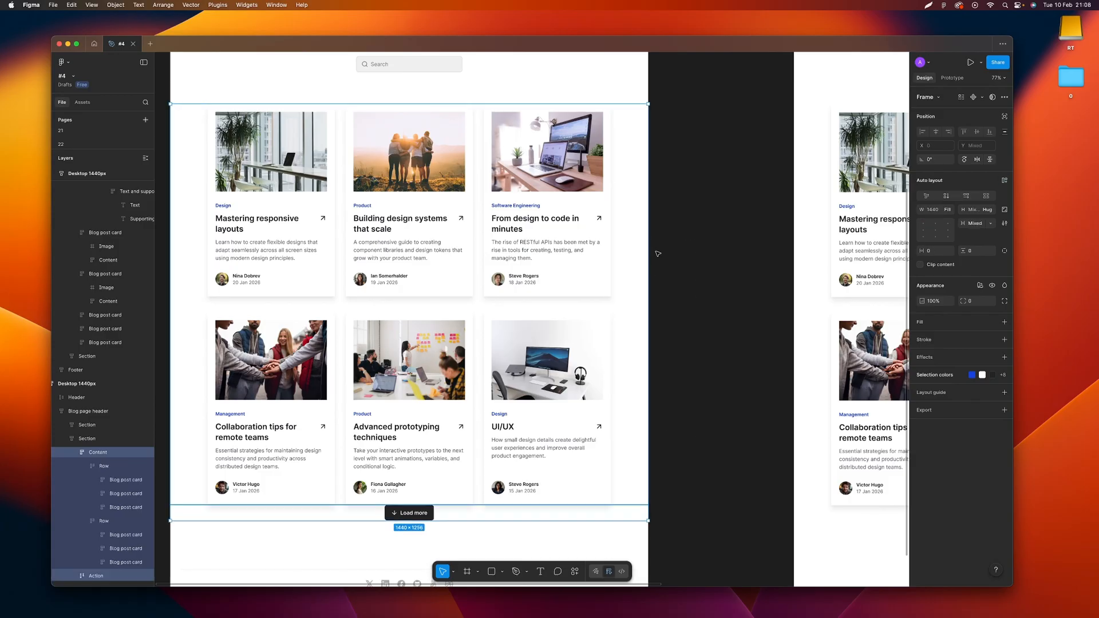
pyautogui.click(656, 250)
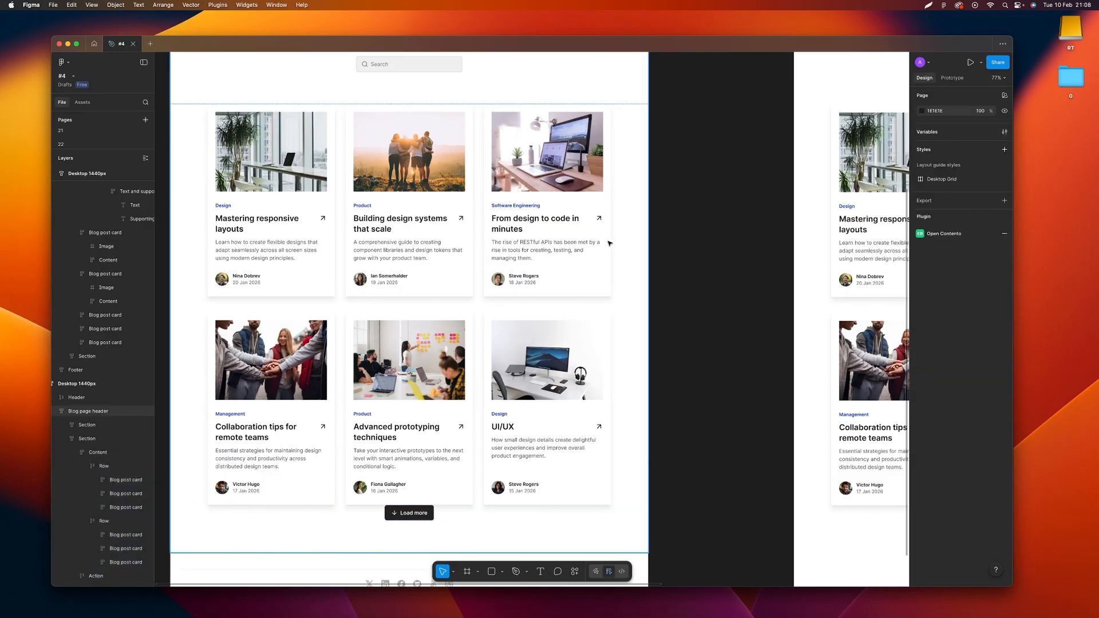
# Check the size settings of the first-row blog post cards in the non-responsive design
pyautogui.click(543, 246)
pyautogui.keyDown('shift'); pyautogui.click(445, 269); pyautogui.keyUp('shift')
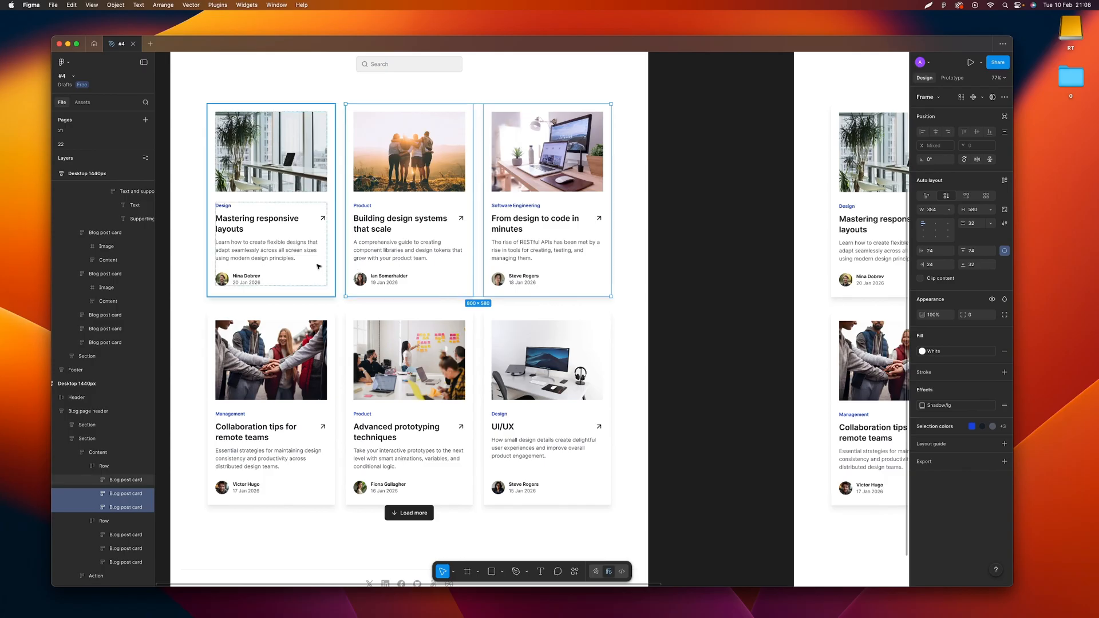
pyautogui.click(633, 248)
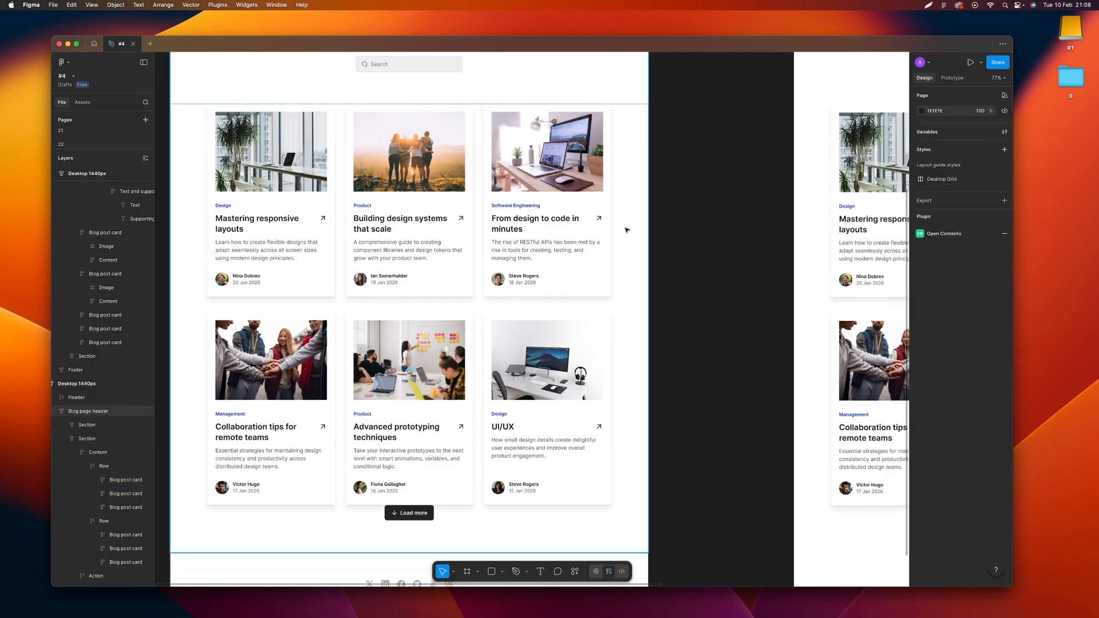
# Set the height of the section holding the blog cards to a fixed 1352 in the non-responsive design
pyautogui.click(583, 236)
pyautogui.doubleClick(608, 229)
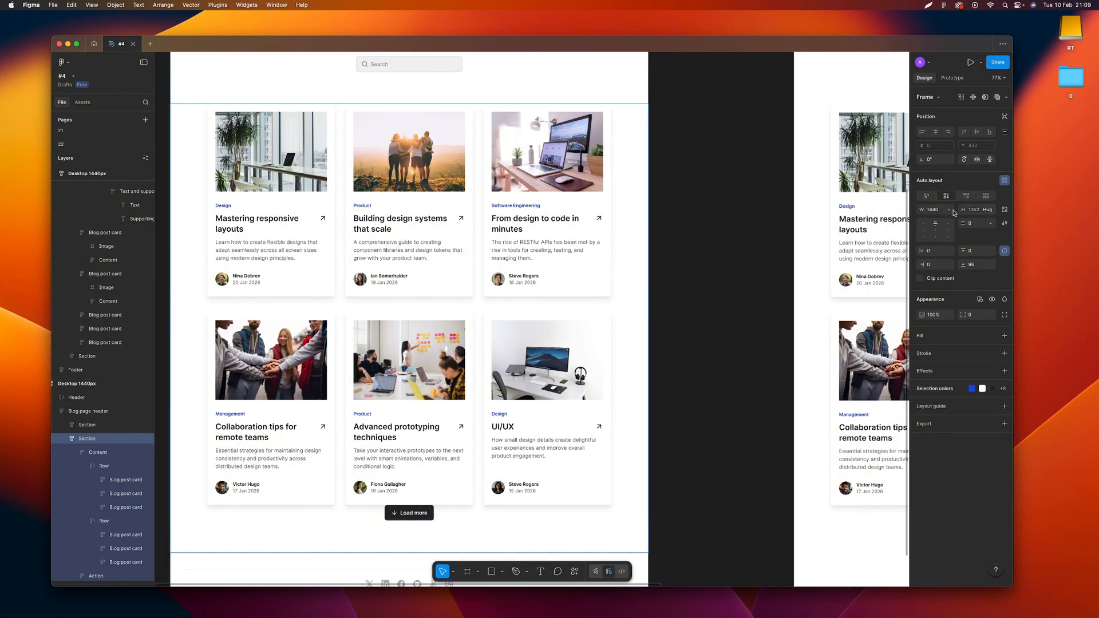
pyautogui.click(951, 211)
pyautogui.click(934, 211)
pyautogui.click(989, 213)
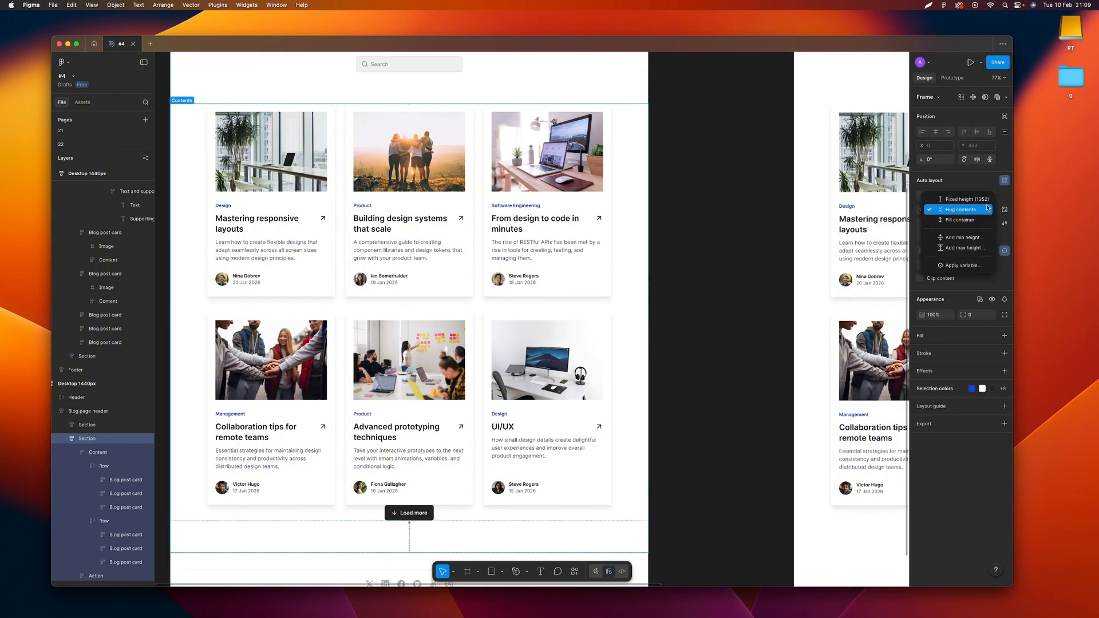
pyautogui.click(985, 203)
pyautogui.click(678, 193)
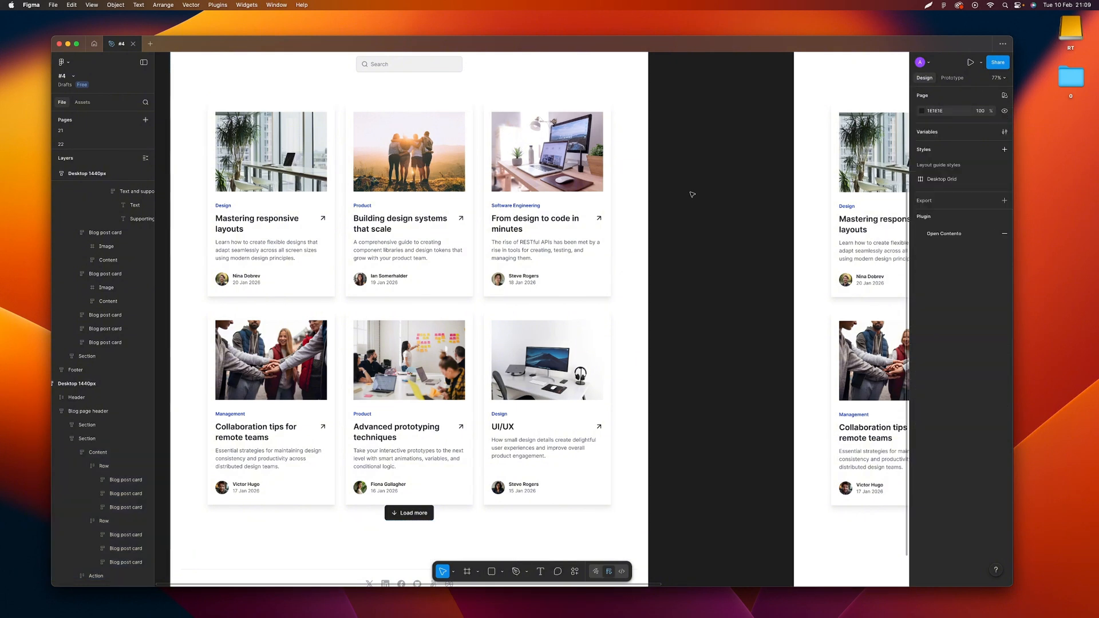
# Set the vertical padding of the Action frame around the Load more button to 64 in the non-responsive design
pyautogui.scroll(-5, 527, 260)
pyautogui.hscroll(3, 527, 261)
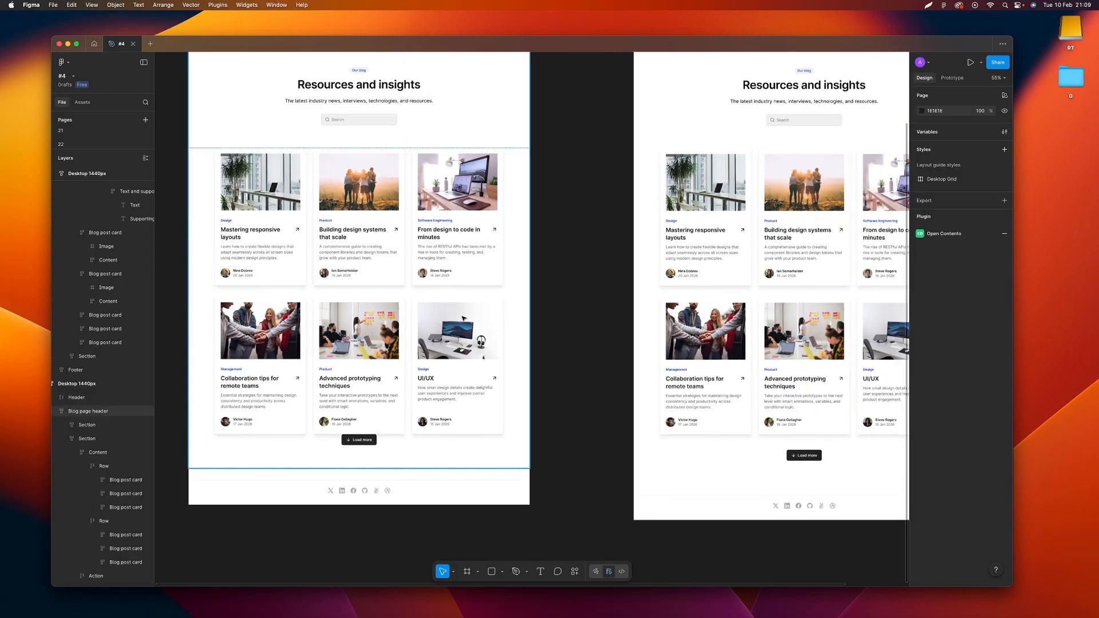
pyautogui.hscroll(1, 473, 296)
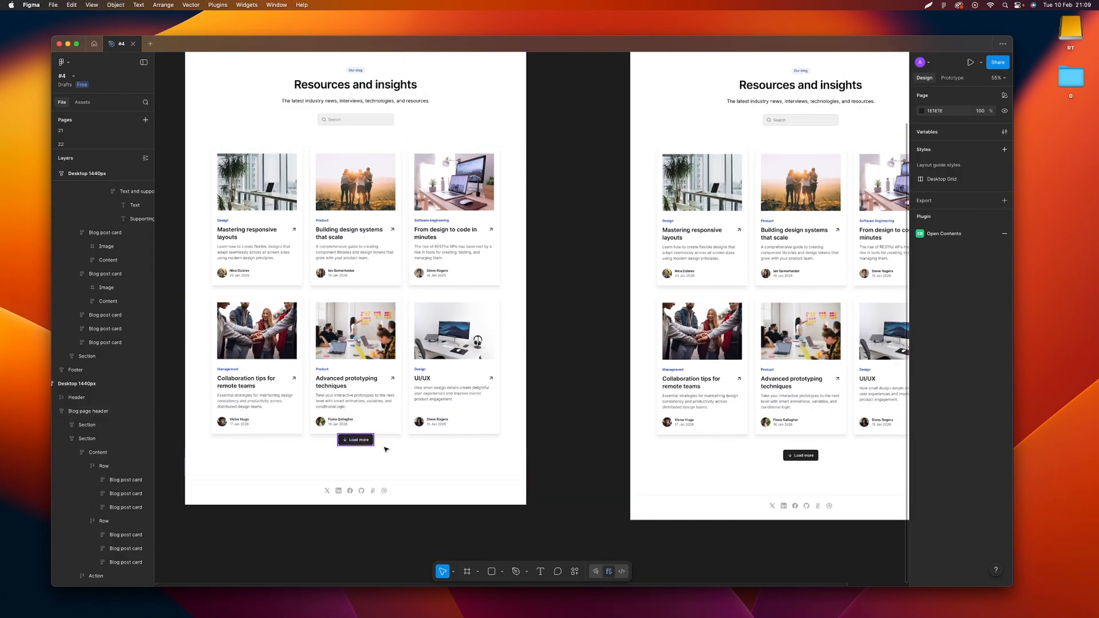
pyautogui.click(414, 440)
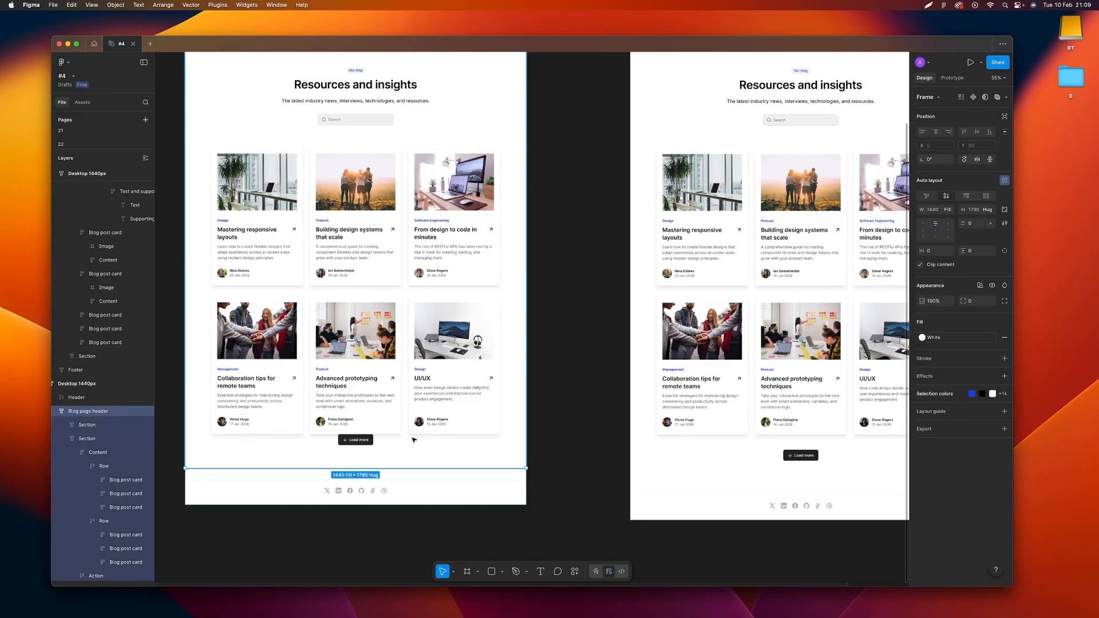
pyautogui.doubleClick(396, 442)
pyautogui.doubleClick(396, 441)
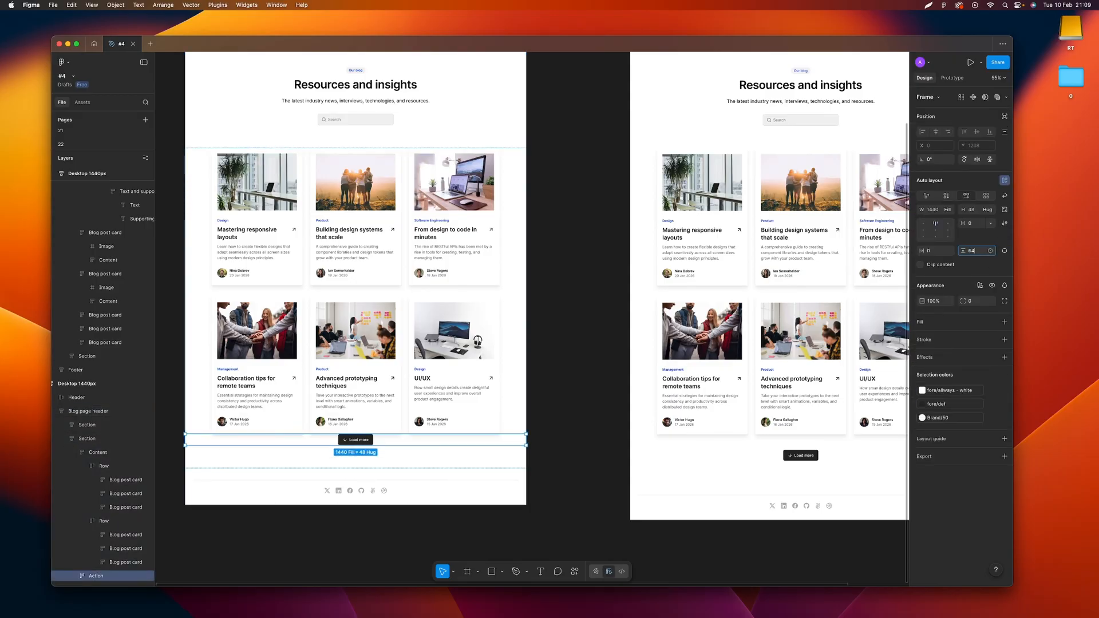
pyautogui.press('Return')
pyautogui.click(575, 382)
# Examine the blog card grid in the responsive desktop frame, from the overall page down to individual cards
pyautogui.hscroll(1, 575, 383)
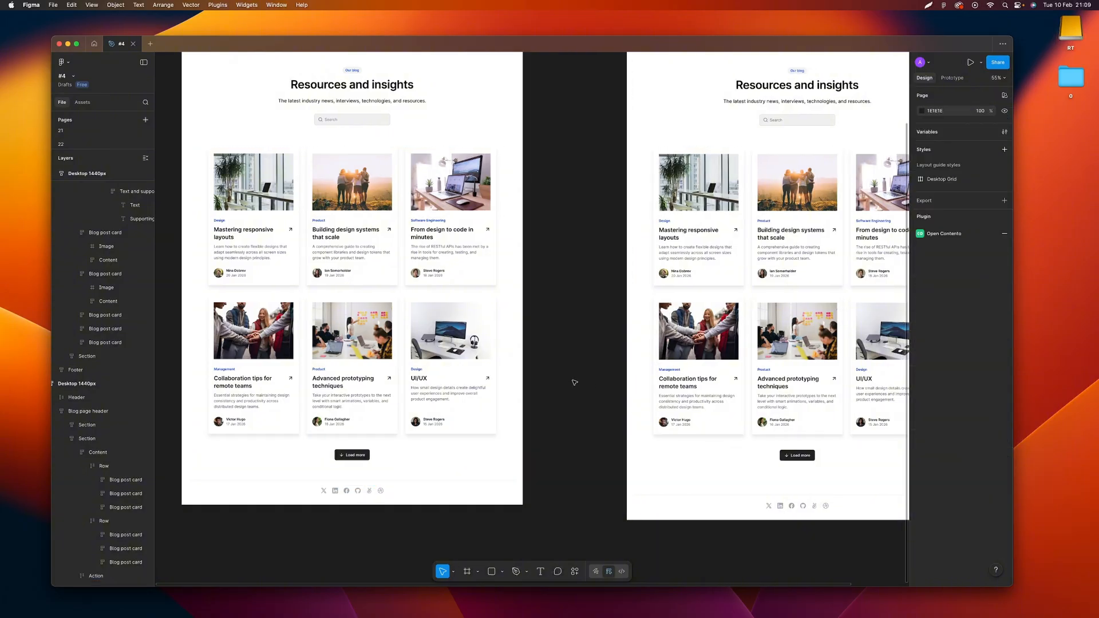
pyautogui.hscroll(3, 575, 383)
pyautogui.scroll(-1, 541, 332)
pyautogui.moveTo(724, 241); pyautogui.dragTo(621, 235)
pyautogui.scroll(2, 615, 228)
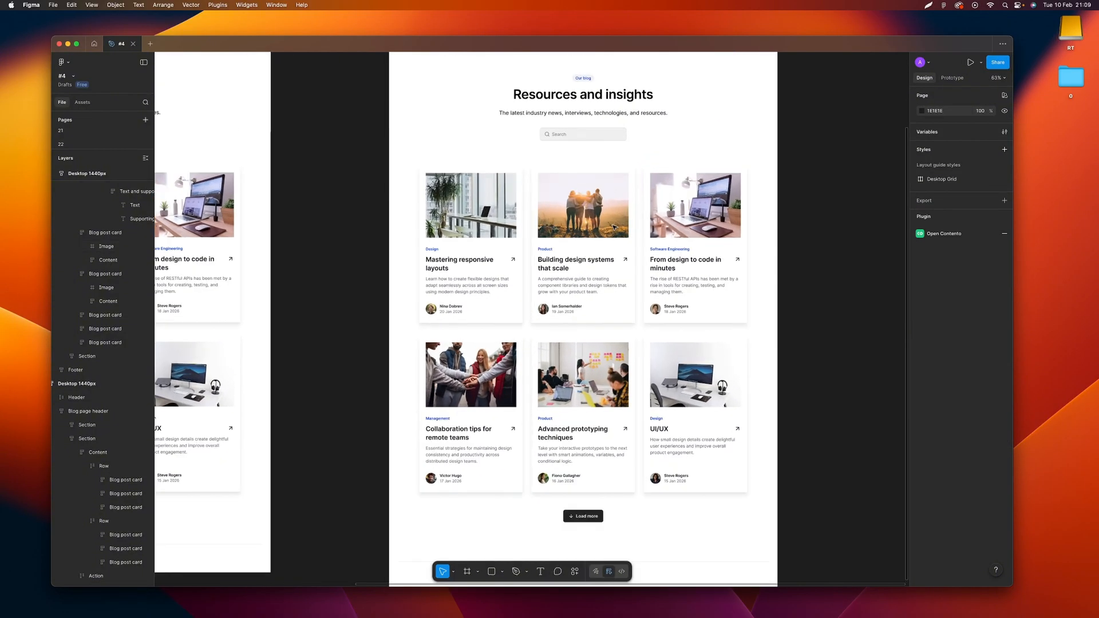
pyautogui.scroll(4, 614, 228)
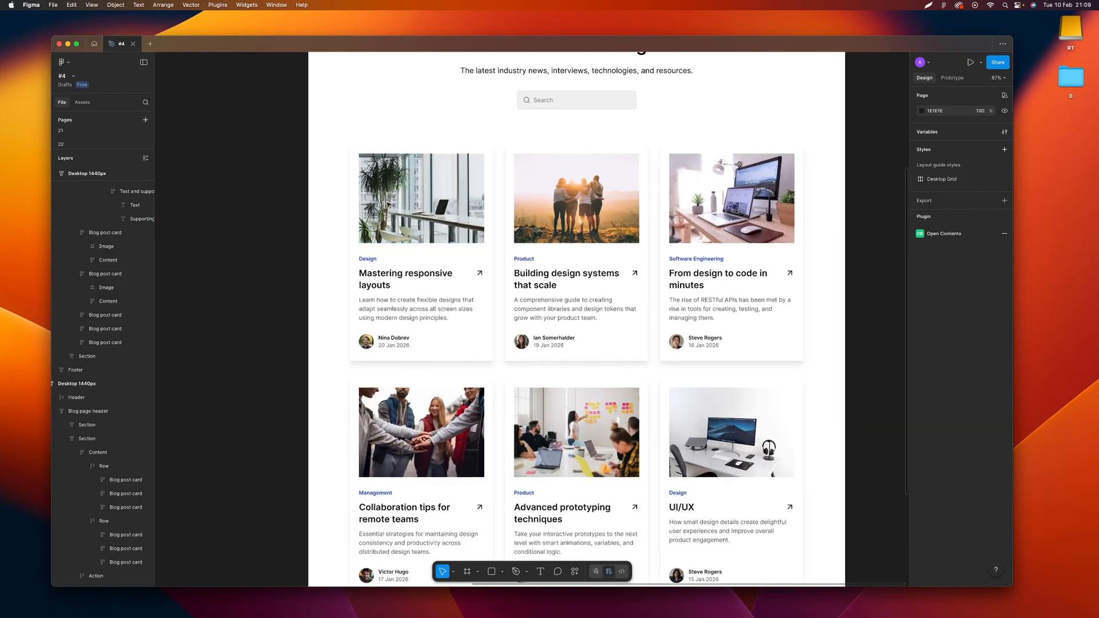
pyautogui.hscroll(3, 426, 215)
pyautogui.hscroll(-1, 425, 215)
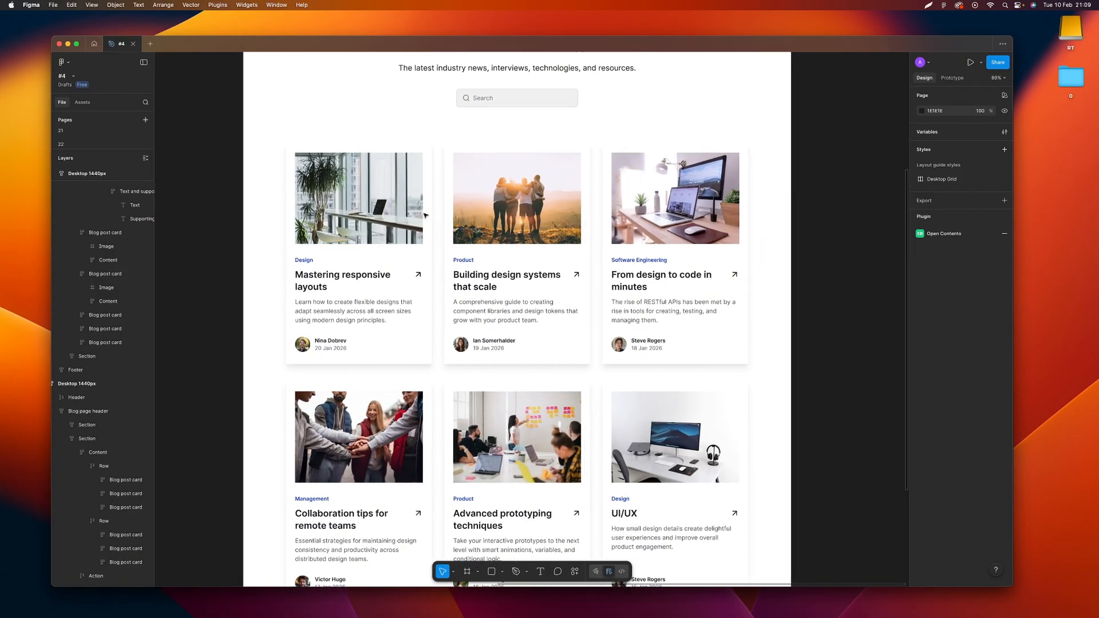
pyautogui.scroll(-5, 424, 215)
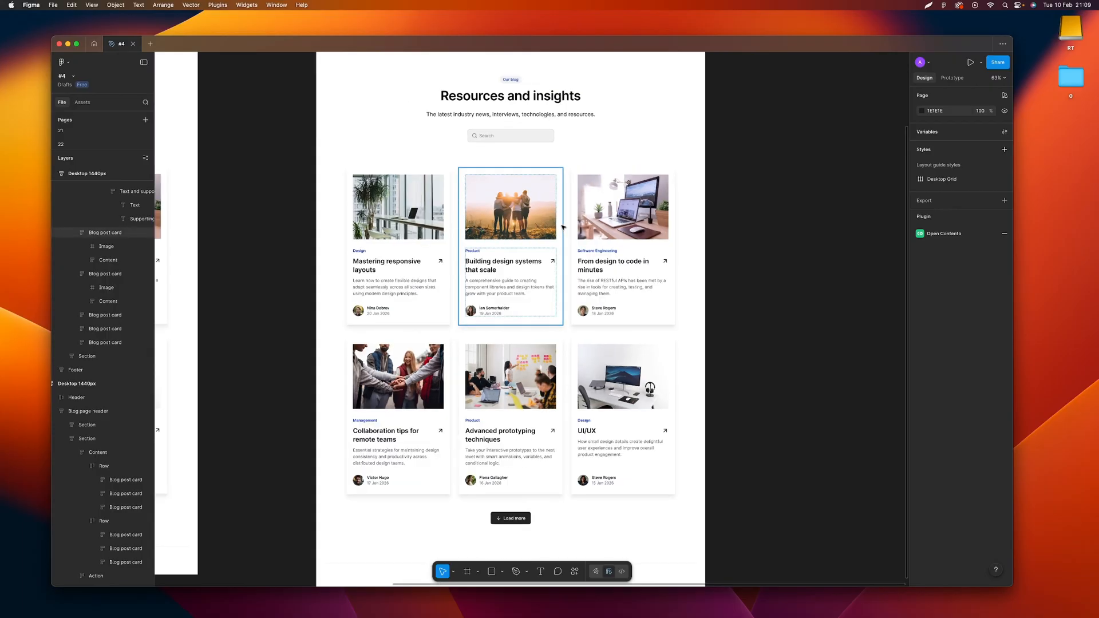
pyautogui.hscroll(-3, 543, 251)
pyautogui.scroll(5, 417, 268)
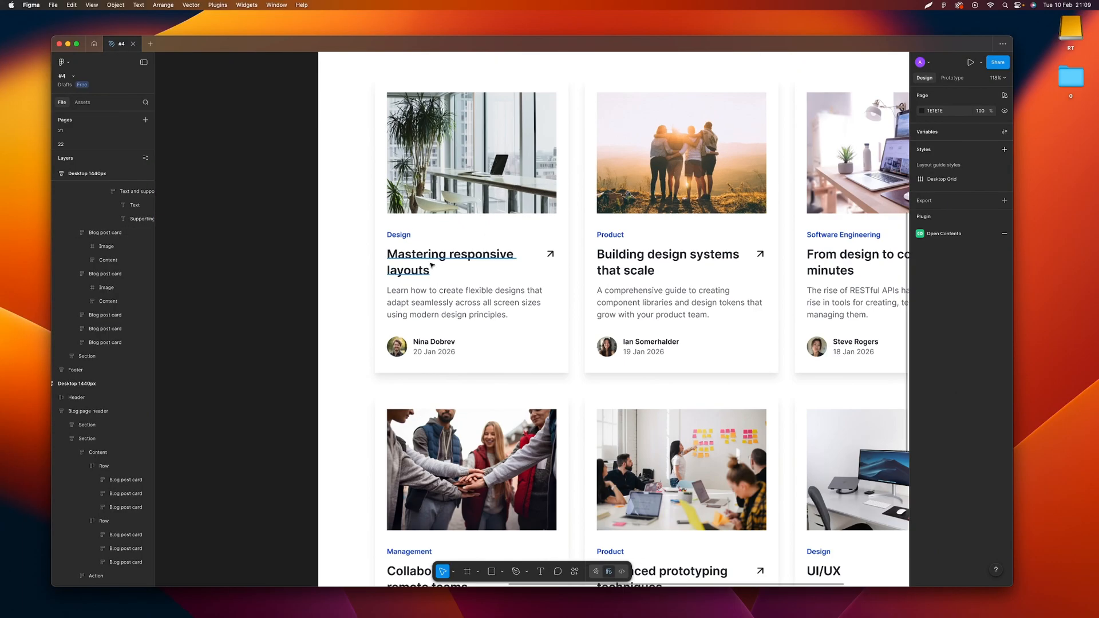
# Check the width sizing option of the "Mastering responsive layouts" heading in the responsive design
pyautogui.click(435, 266)
pyautogui.click(946, 210)
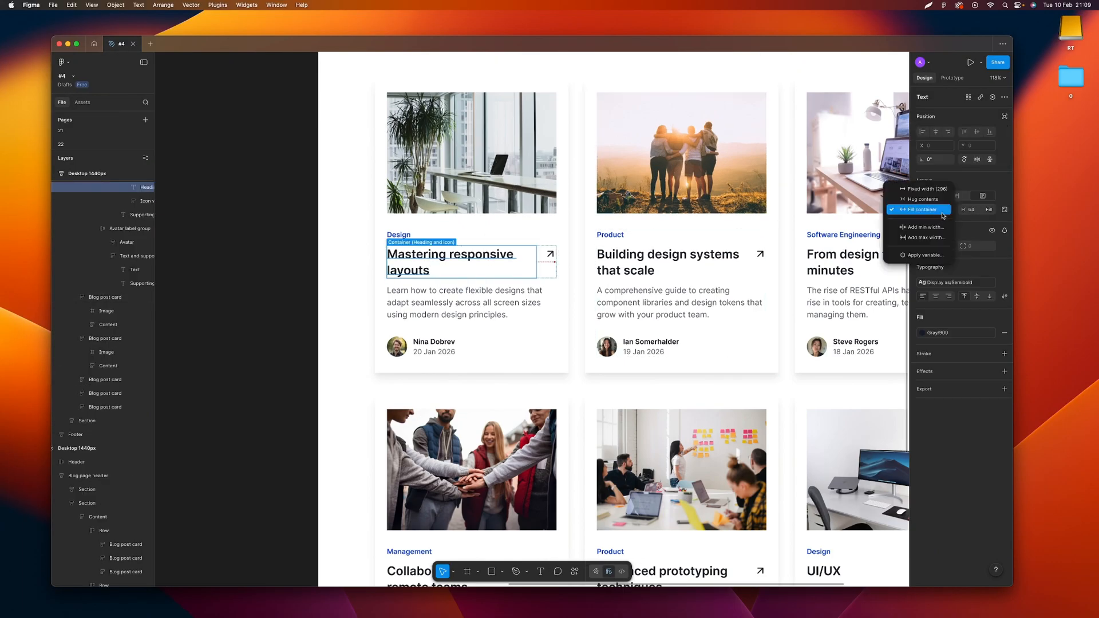
pyautogui.click(292, 214)
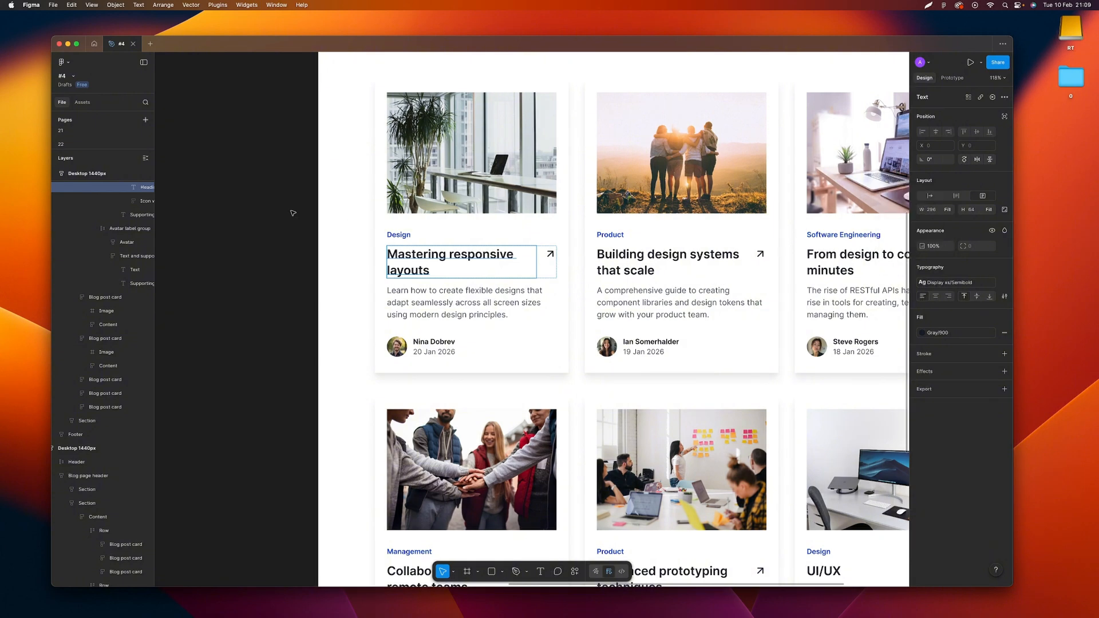
pyautogui.click(293, 215)
# Examine the responsive design's Content frame, checking its wrap layout, alignment and Fill container width option
pyautogui.scroll(-5, 407, 212)
pyautogui.click(379, 86)
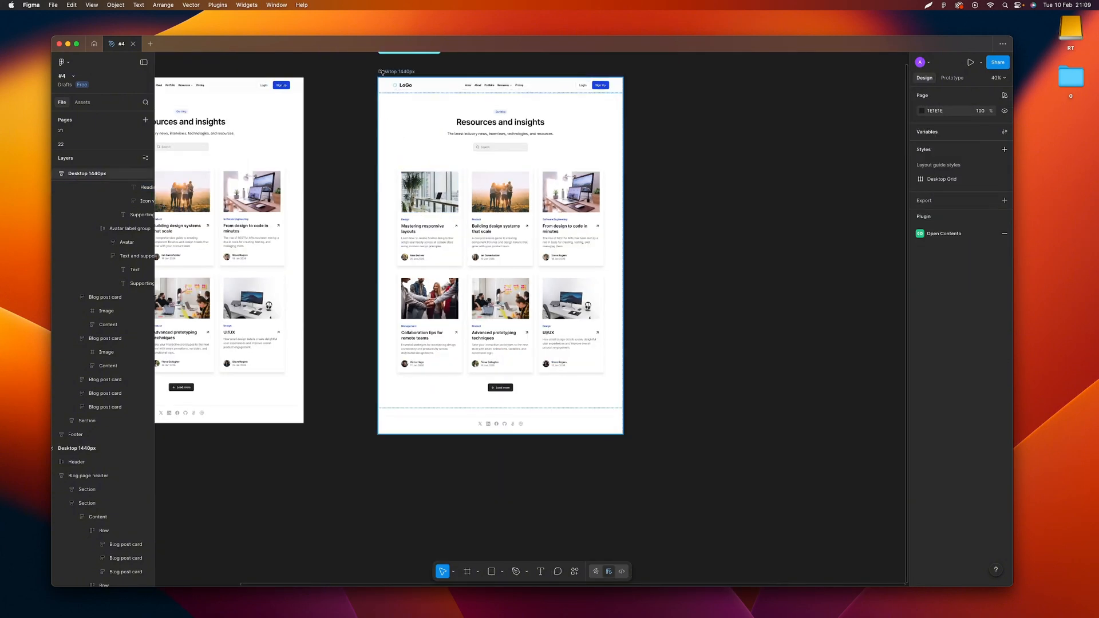
pyautogui.scroll(1, 723, 270)
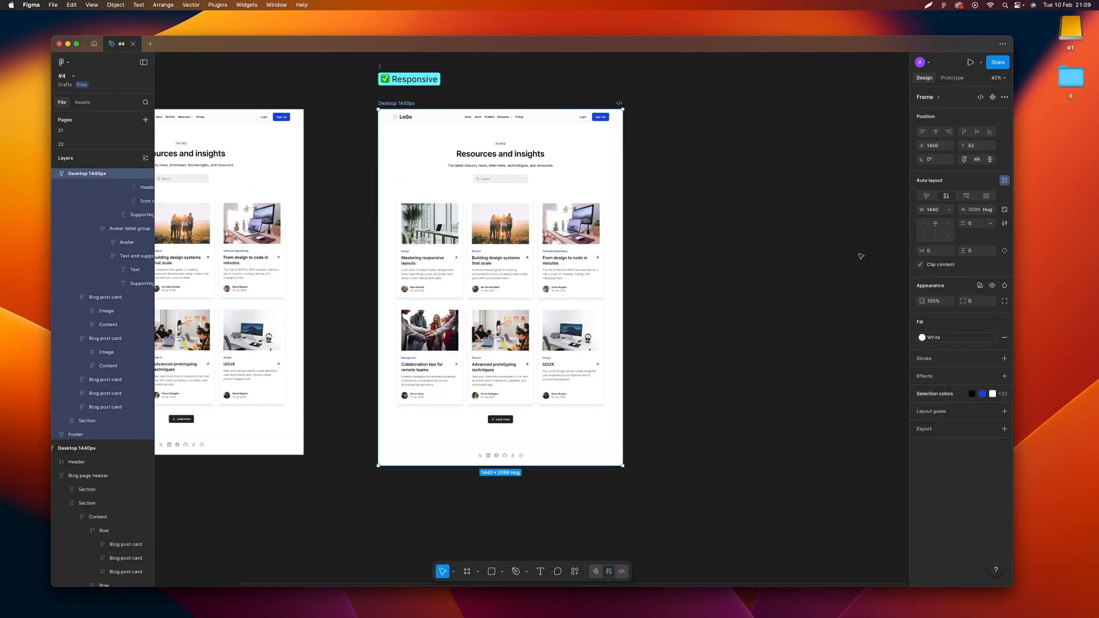
pyautogui.click(438, 254)
pyautogui.click(438, 253)
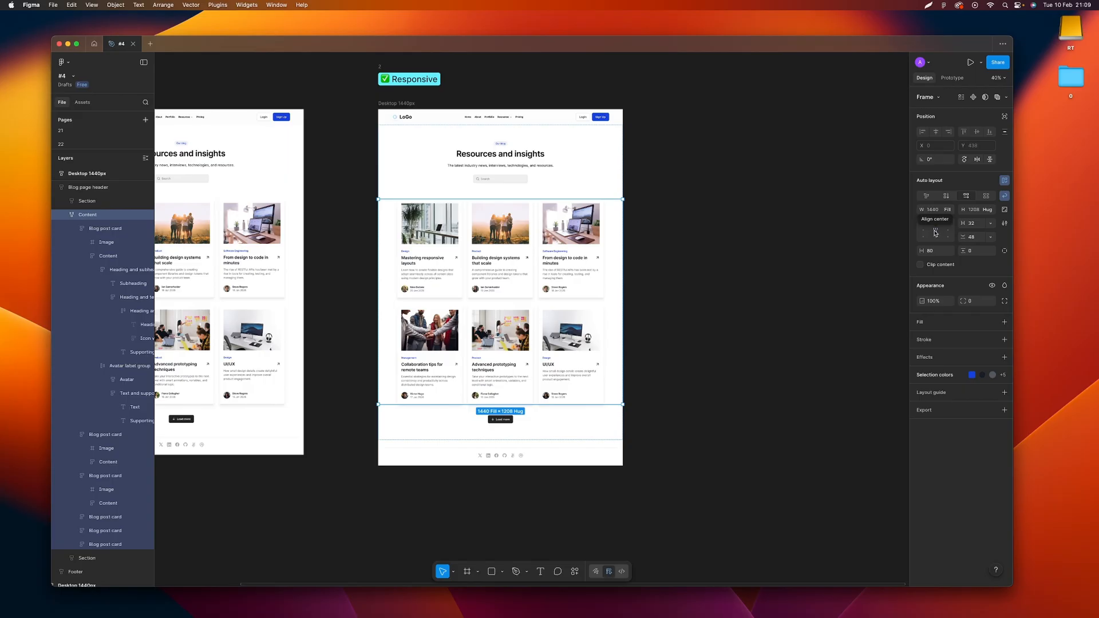
pyautogui.click(948, 210)
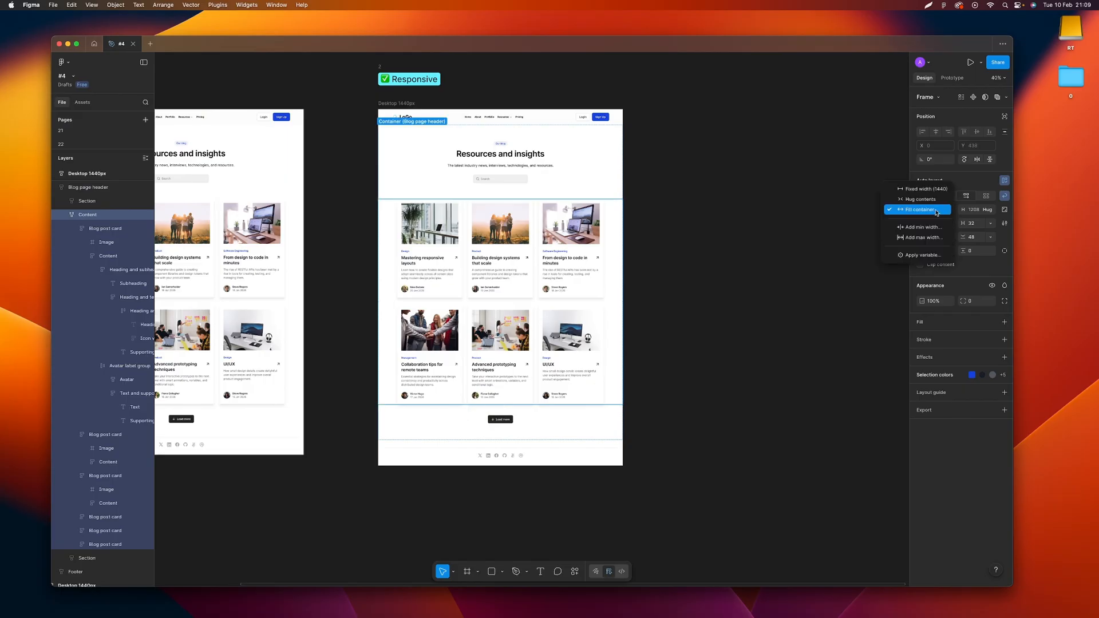
pyautogui.click(917, 210)
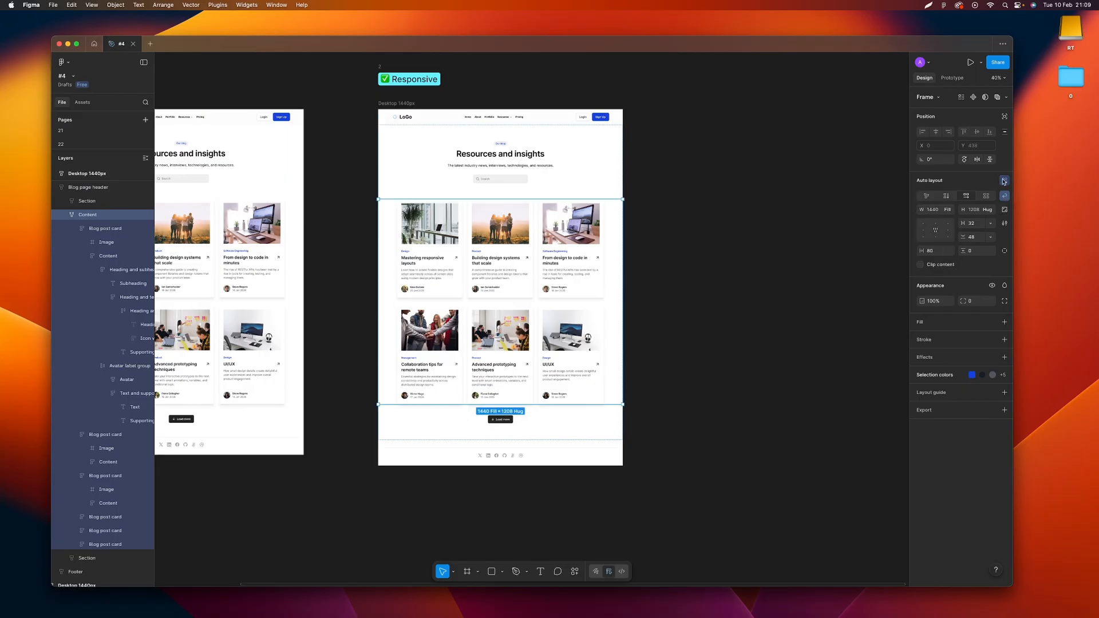
pyautogui.click(676, 203)
# Duplicate the "Mastering responsive layouts" card from the responsive design onto the empty canvas beside its frame
pyautogui.click(389, 106)
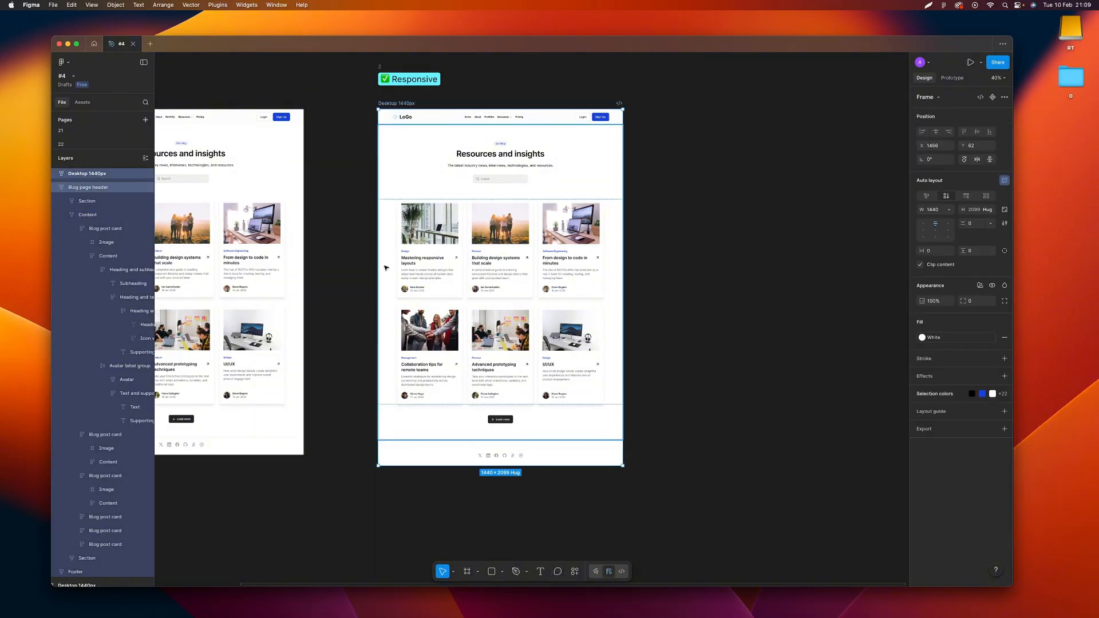
pyautogui.click(428, 255)
pyautogui.click(428, 255)
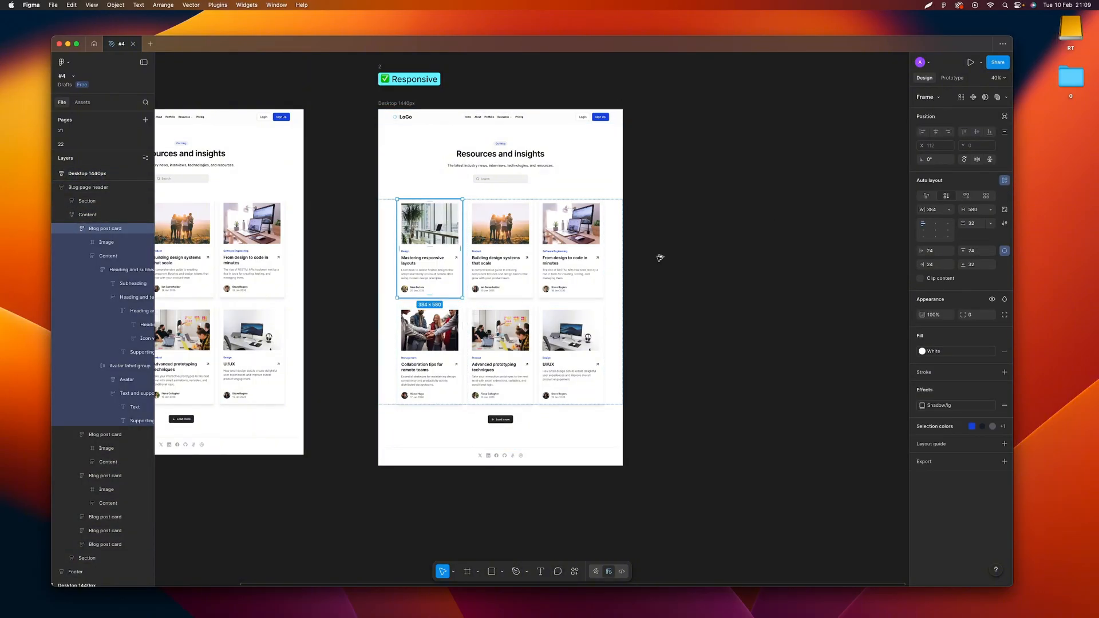
pyautogui.moveTo(660, 259); pyautogui.dragTo(709, 259)
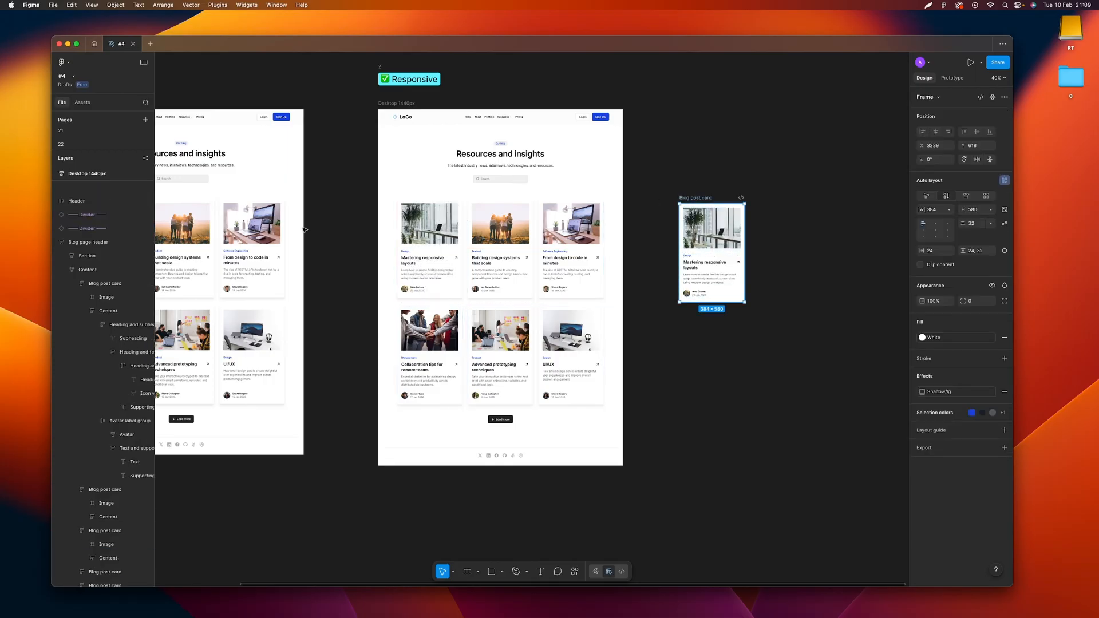
# Move the card copy into the first row of the non-responsive design, between its second and third cards
pyautogui.moveTo(304, 230); pyautogui.dragTo(231, 273)
pyautogui.hscroll(-3, 286, 266)
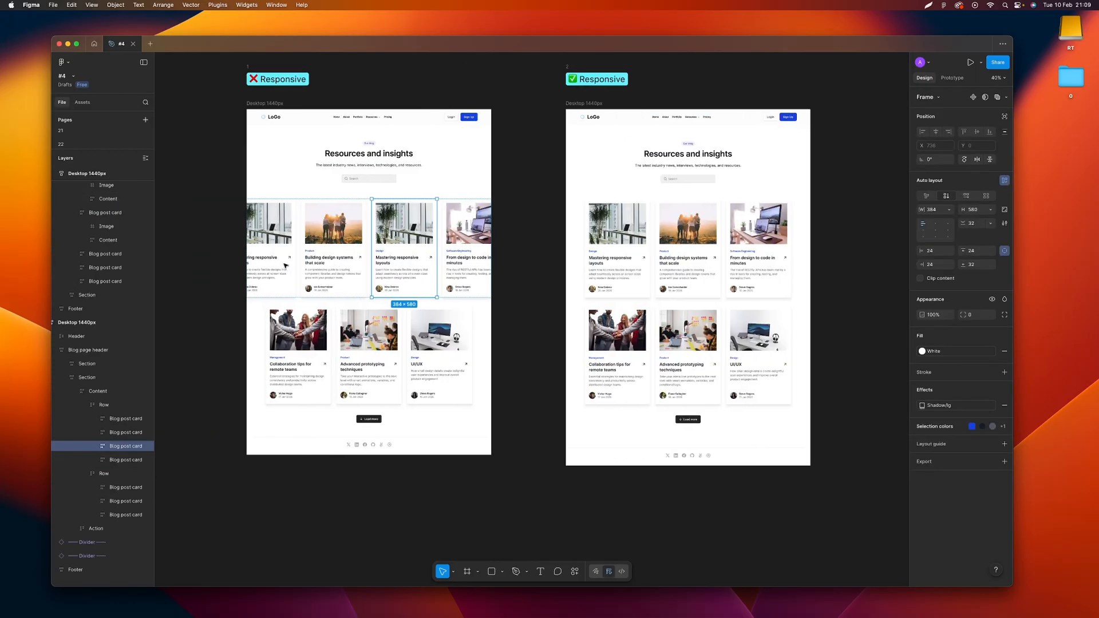
pyautogui.click(204, 228)
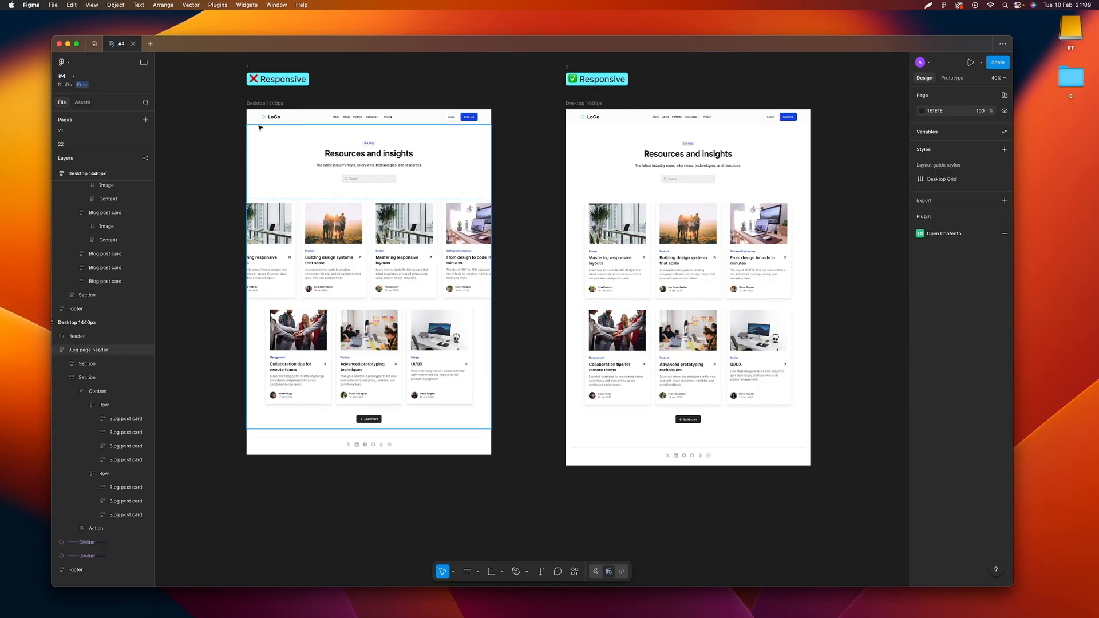
pyautogui.click(244, 136)
pyautogui.moveTo(260, 143); pyautogui.dragTo(358, 159)
pyautogui.hotkey('ctrl', 'z')
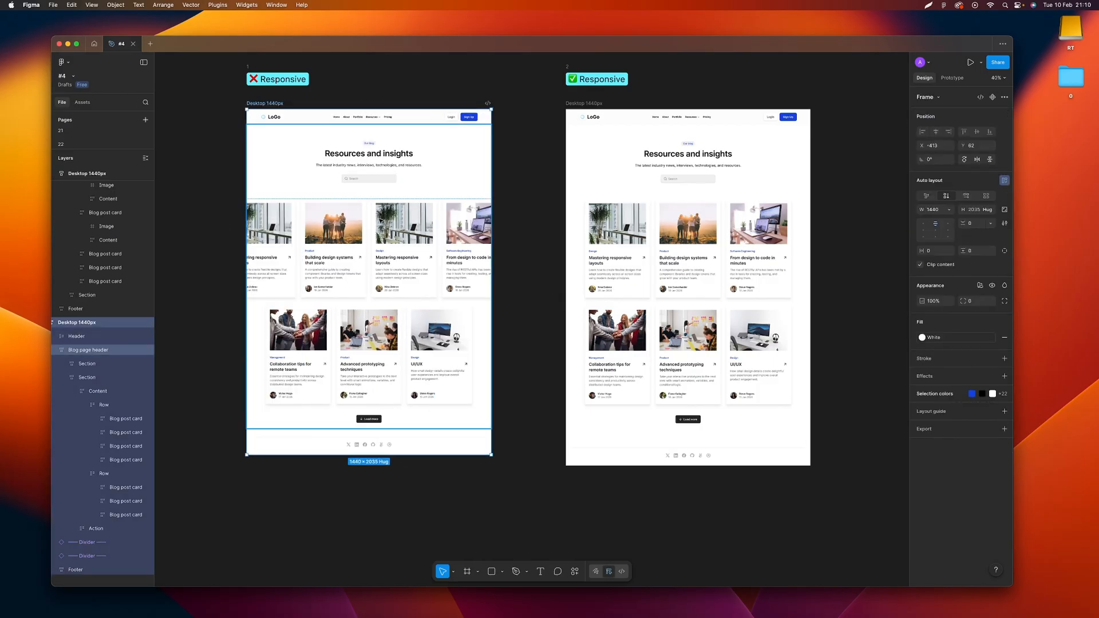
# Delete the extra "Mastering responsive layouts" card between the second and third cards in the non-responsive design's first row
pyautogui.click(411, 249)
pyautogui.click(349, 247)
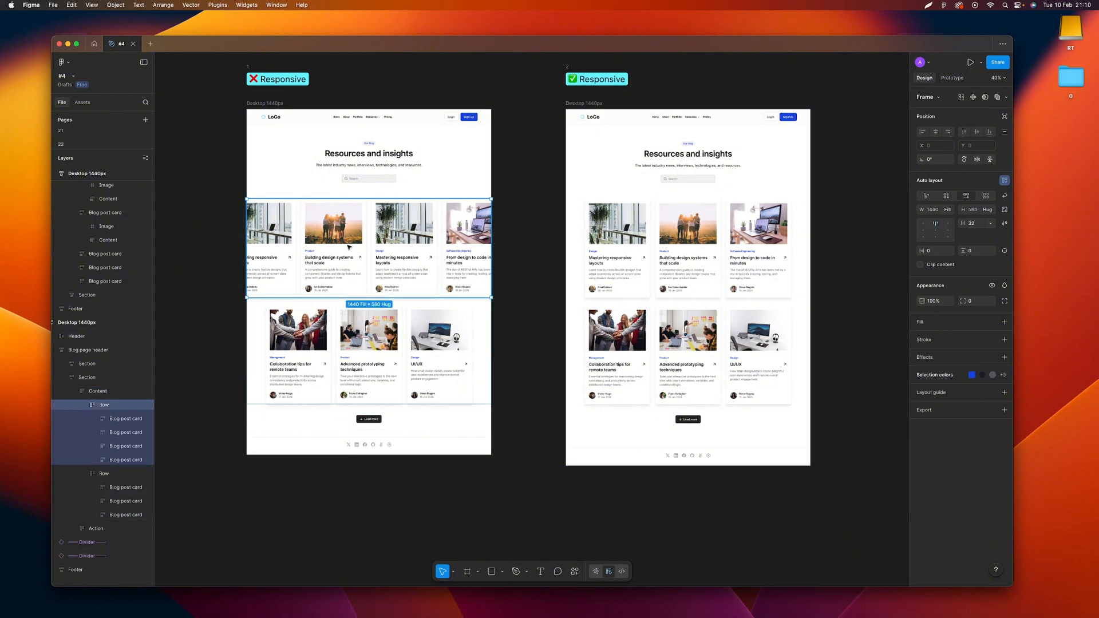
pyautogui.click(399, 260)
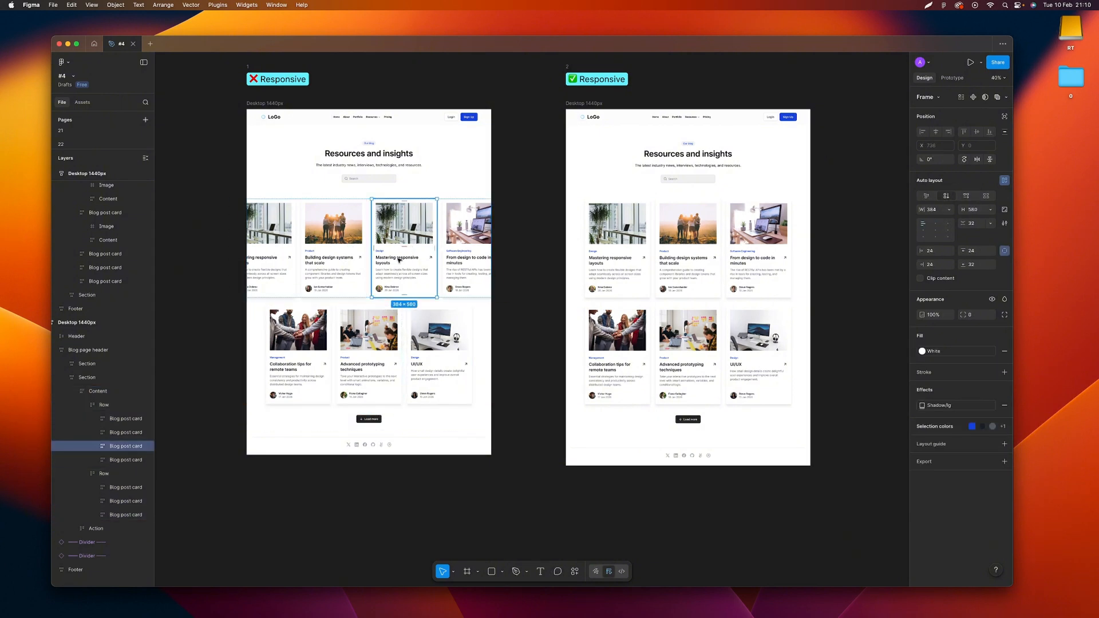
pyautogui.press('Delete')
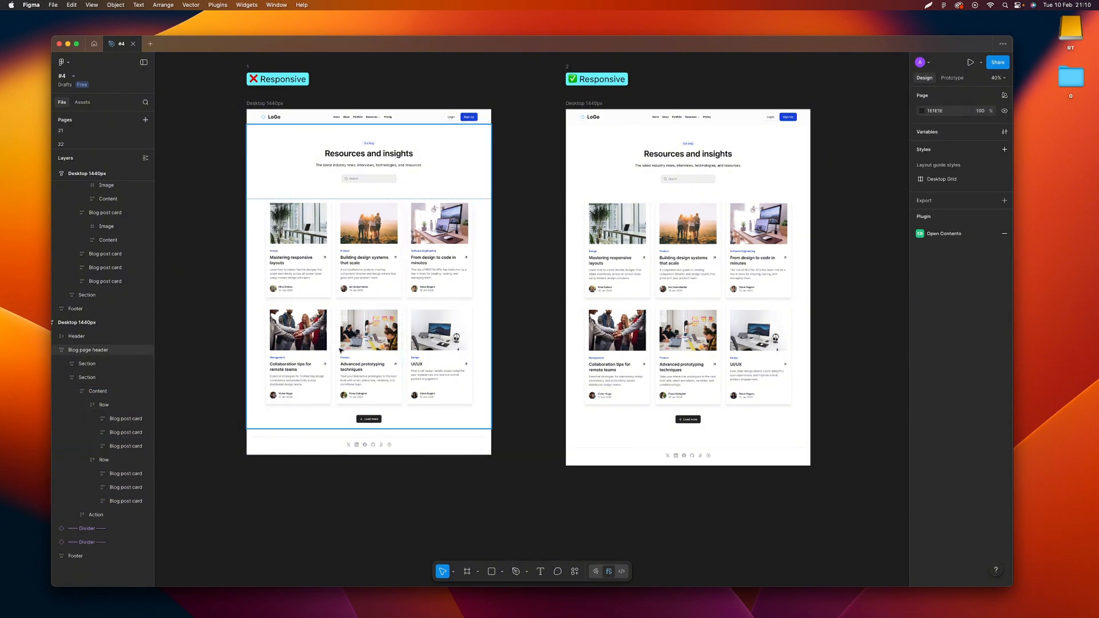
# Try duplicating the "Advanced prototyping techniques" card within the responsive design's second row, and undo the duplication
pyautogui.doubleClick(362, 349)
pyautogui.doubleClick(362, 349)
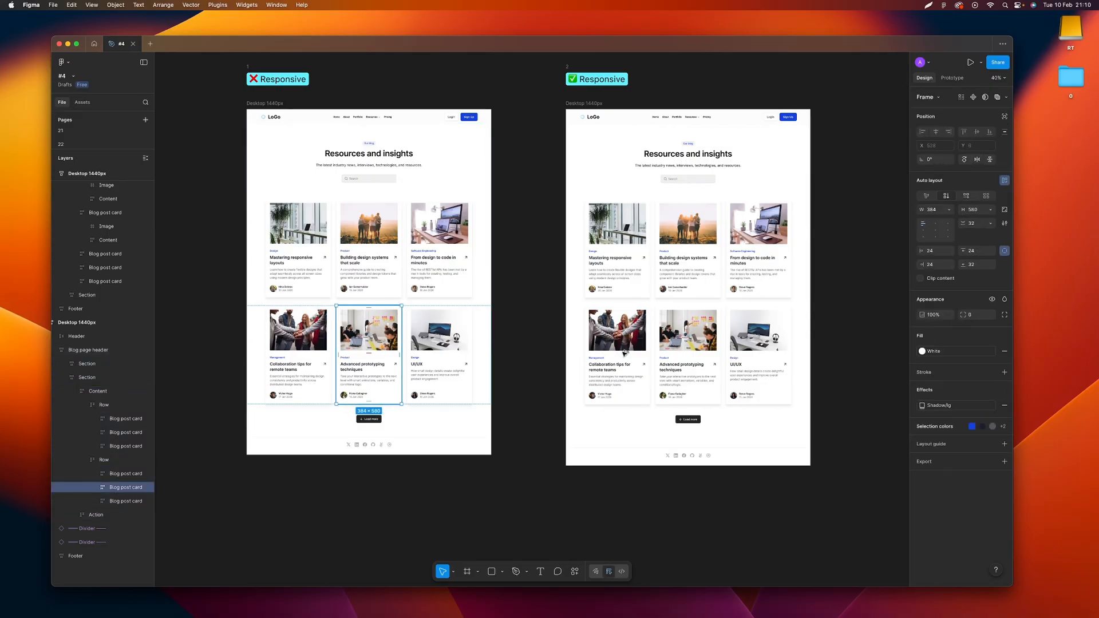
pyautogui.moveTo(625, 353); pyautogui.dragTo(696, 352)
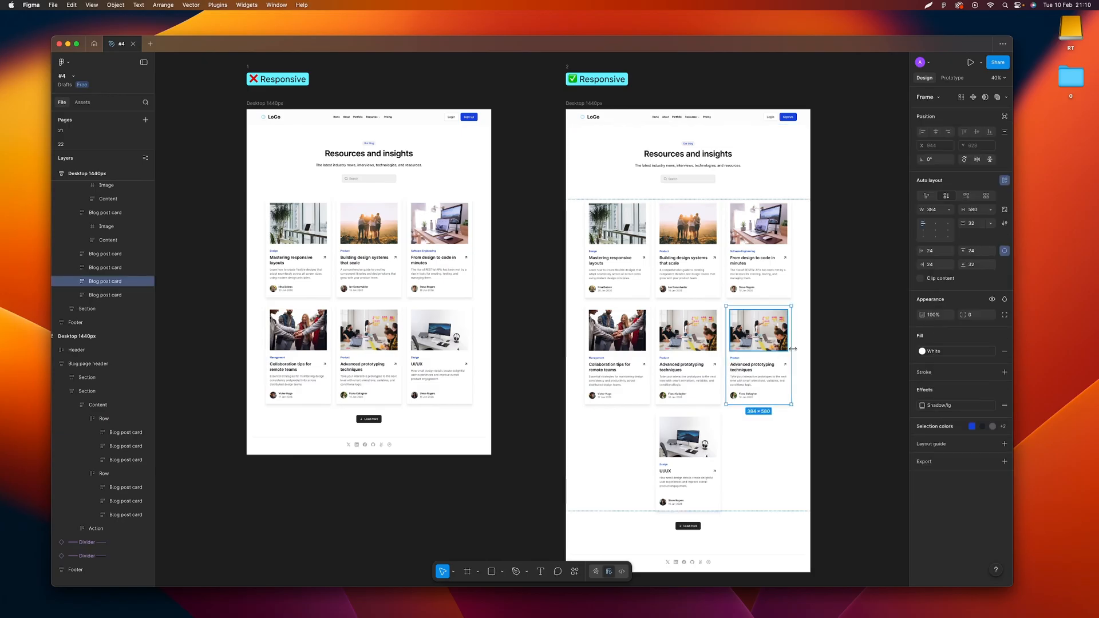
pyautogui.press('super+z')
pyautogui.click(853, 332)
# Examine the width and height sizing options of the responsive design's Content frame
pyautogui.scroll(4, 776, 275)
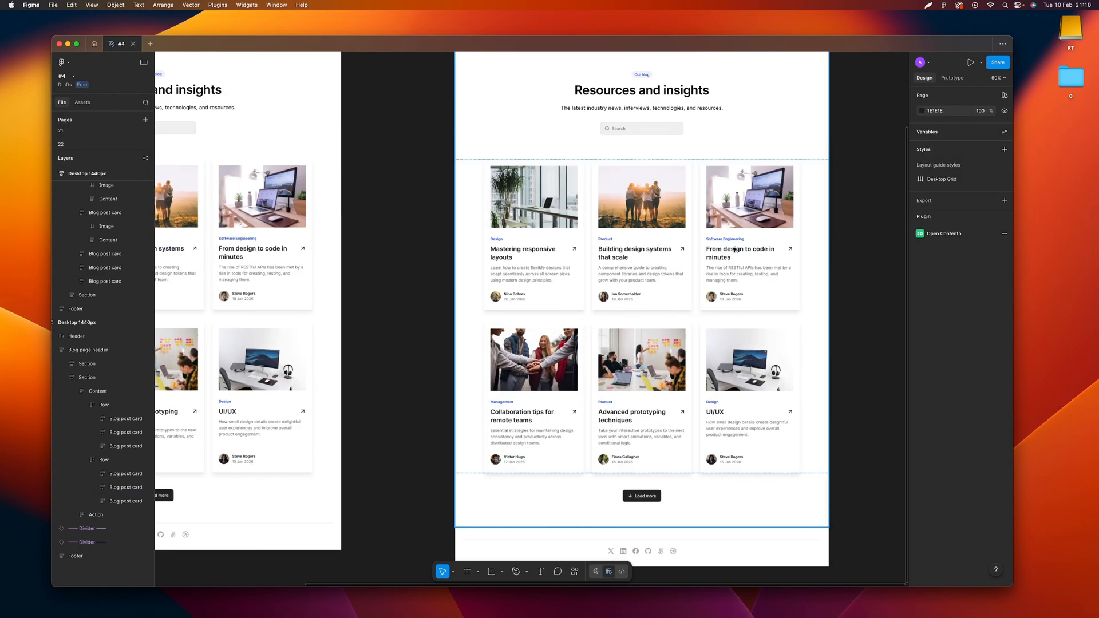
pyautogui.click(735, 251)
pyautogui.rightClick(735, 250)
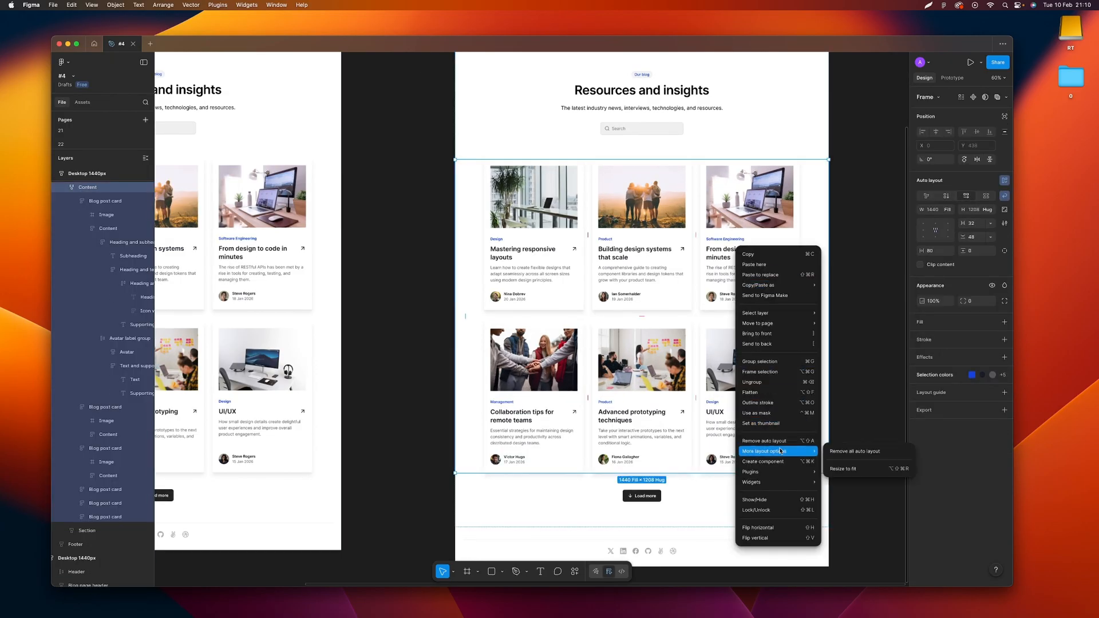
pyautogui.click(456, 235)
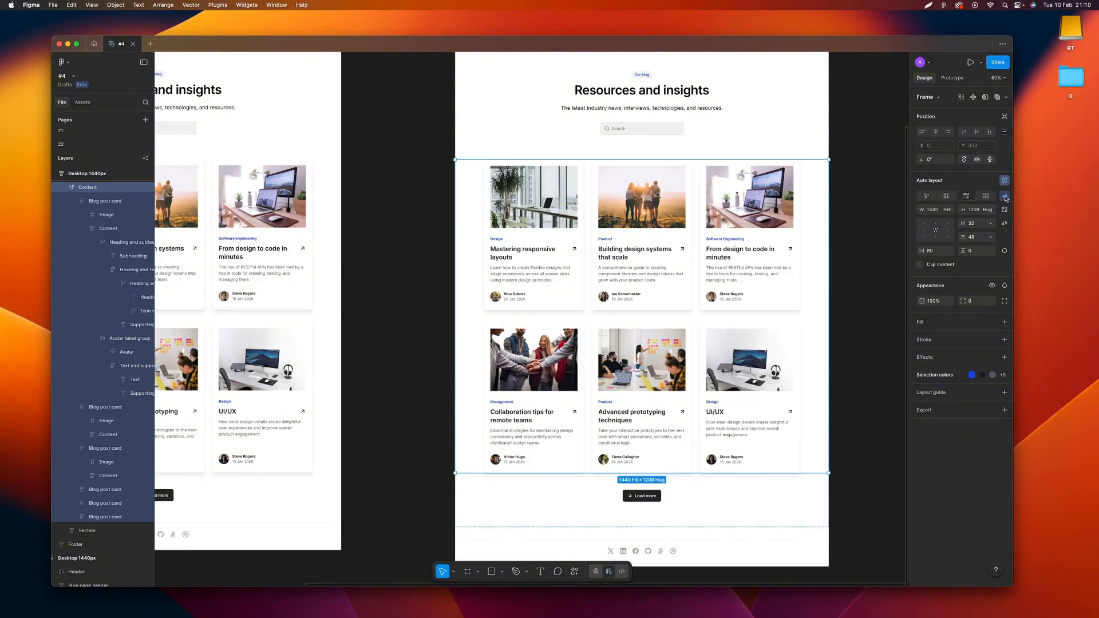
pyautogui.click(949, 210)
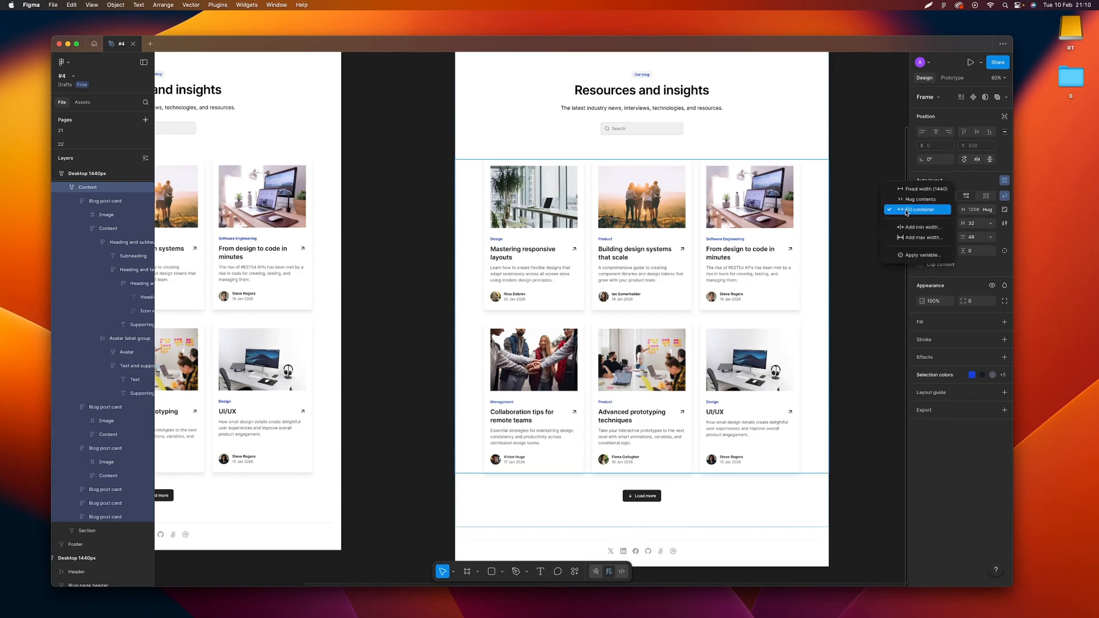
pyautogui.click(992, 212)
pyautogui.click(992, 212)
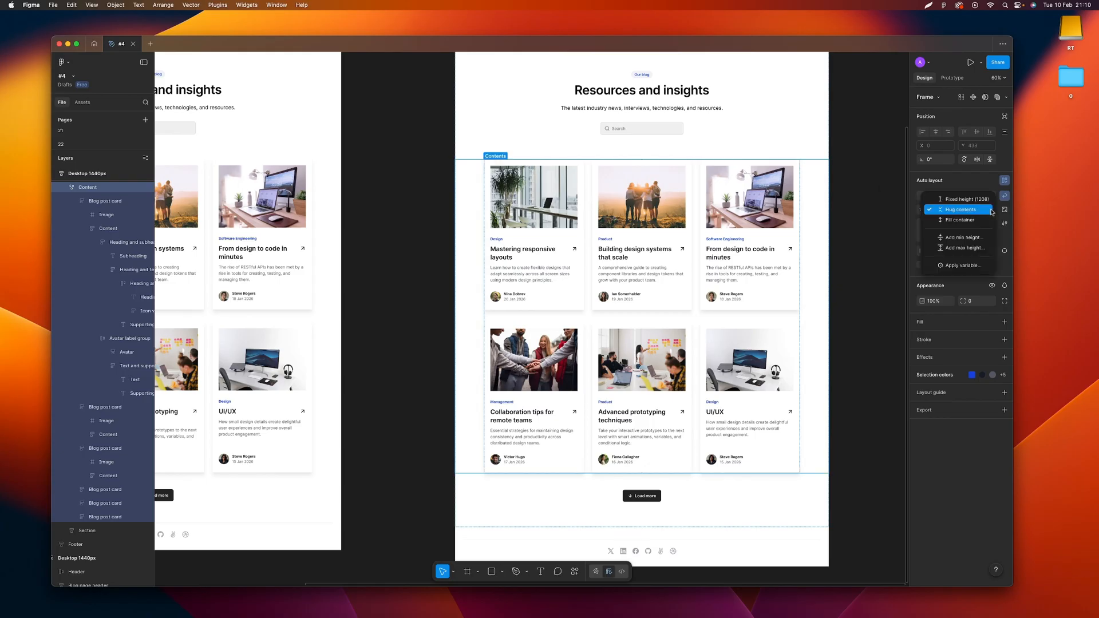
pyautogui.click(969, 210)
pyautogui.click(879, 212)
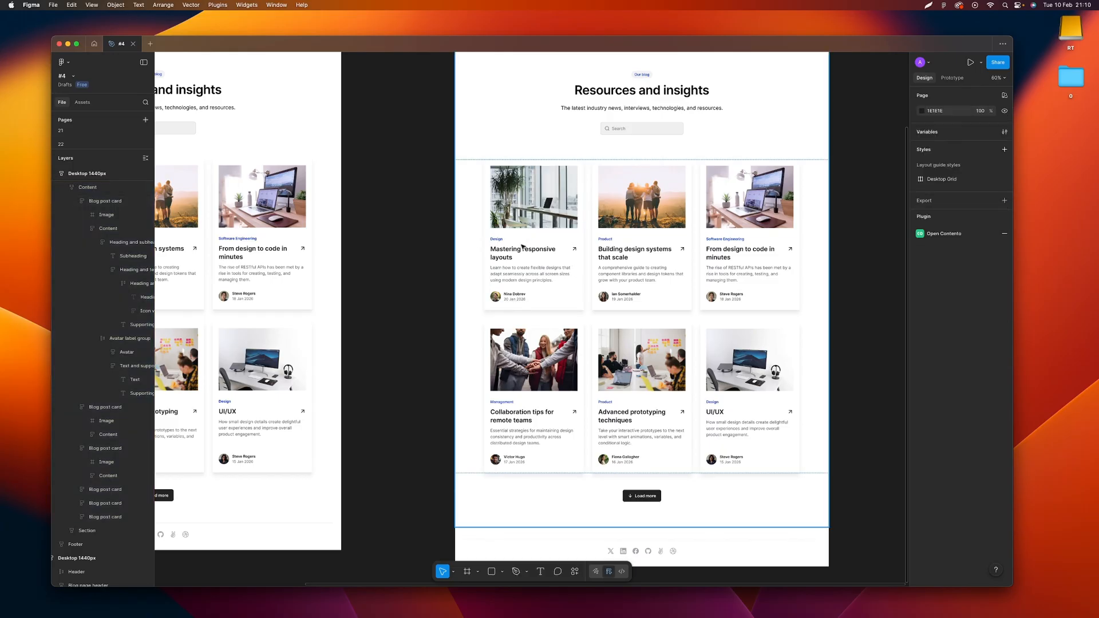
# Try a horizontal gap of 24 between the cards in the responsive Content frame, and restore it to 32
pyautogui.scroll(2, 575, 244)
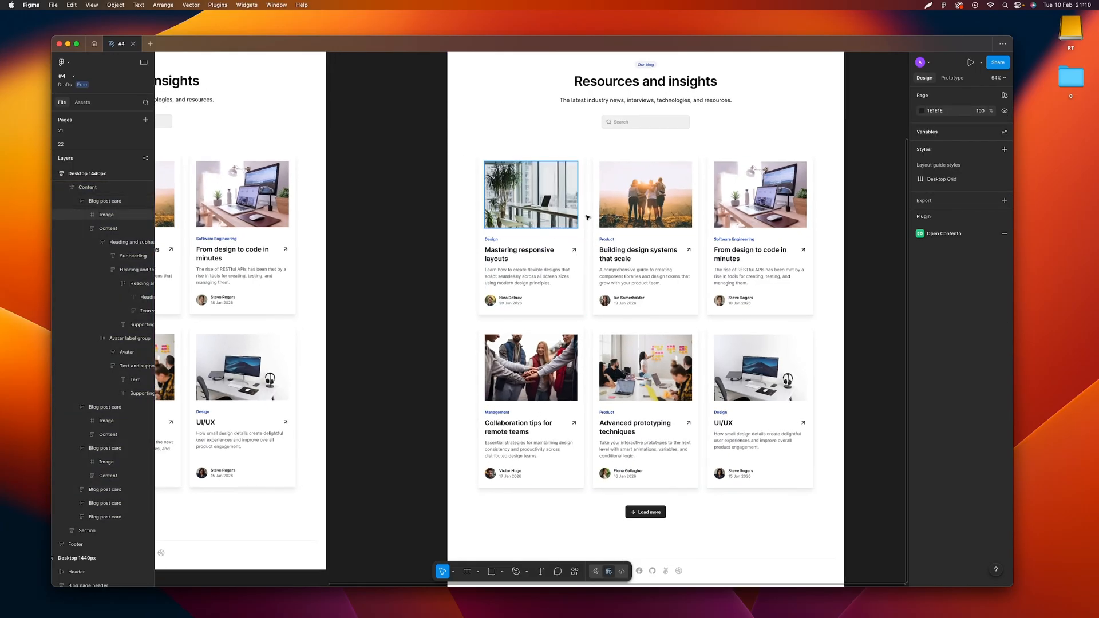
pyautogui.click(581, 231)
pyautogui.click(770, 227)
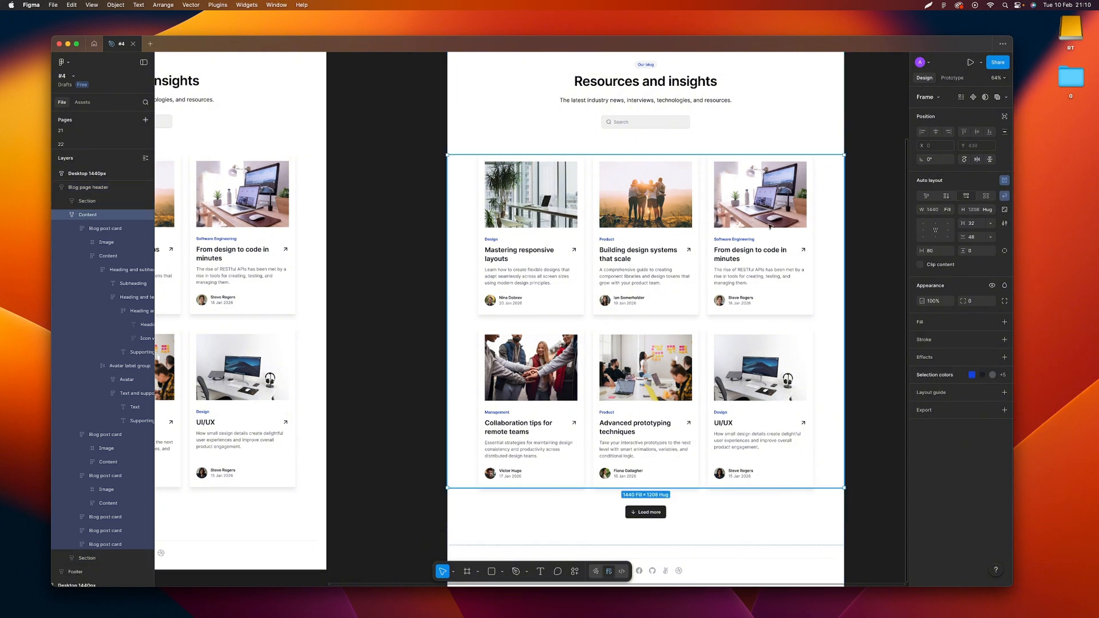
pyautogui.click(972, 225)
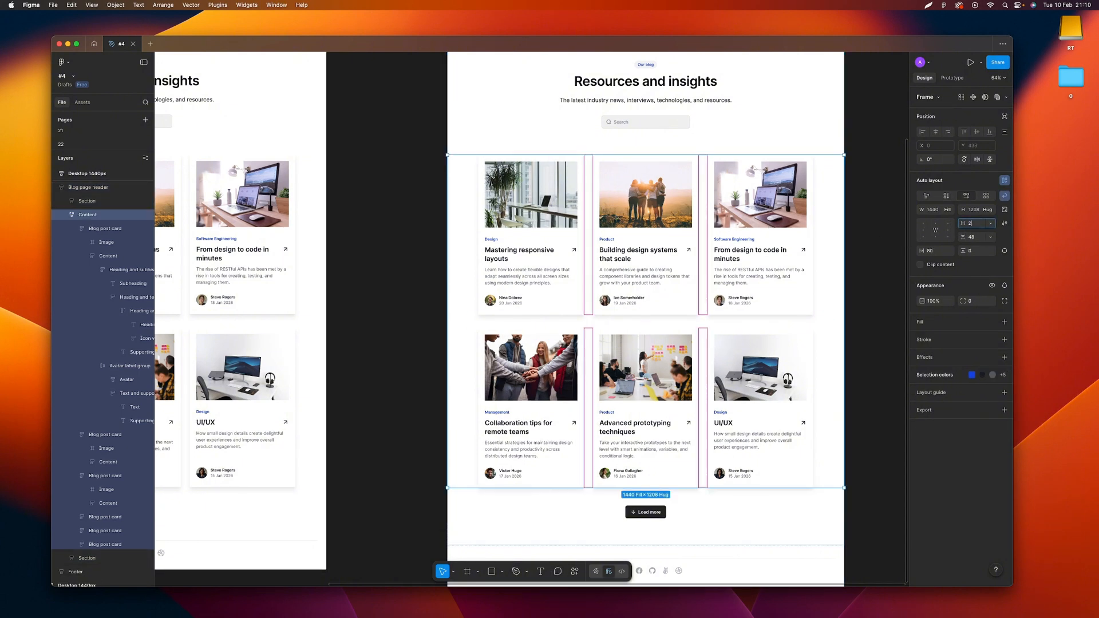
pyautogui.write('24')
pyautogui.press('Return')
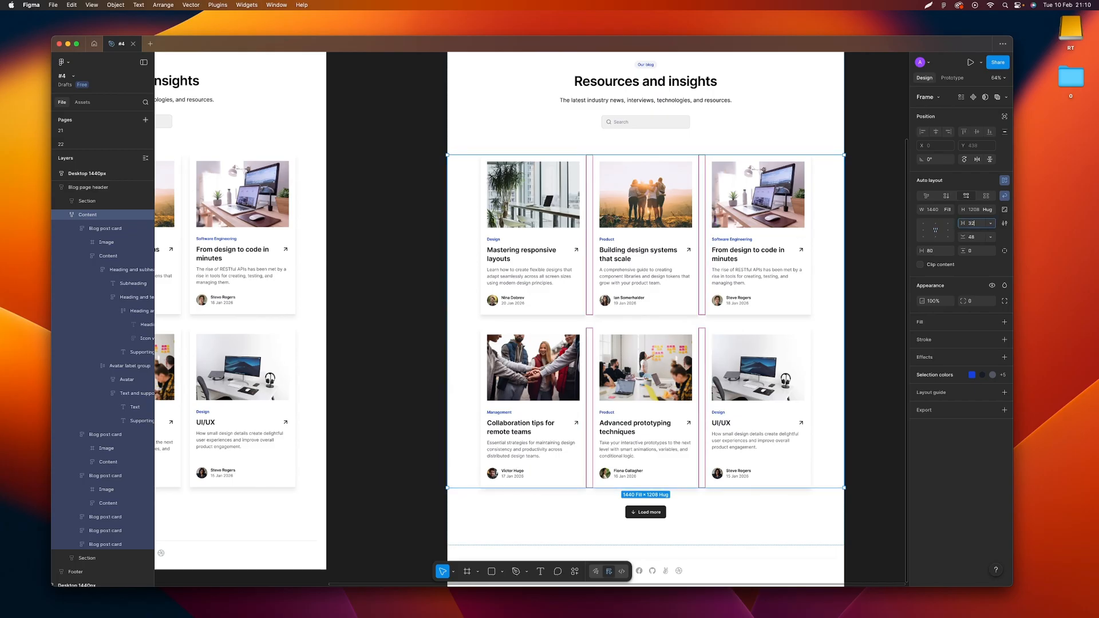
pyautogui.press('Return')
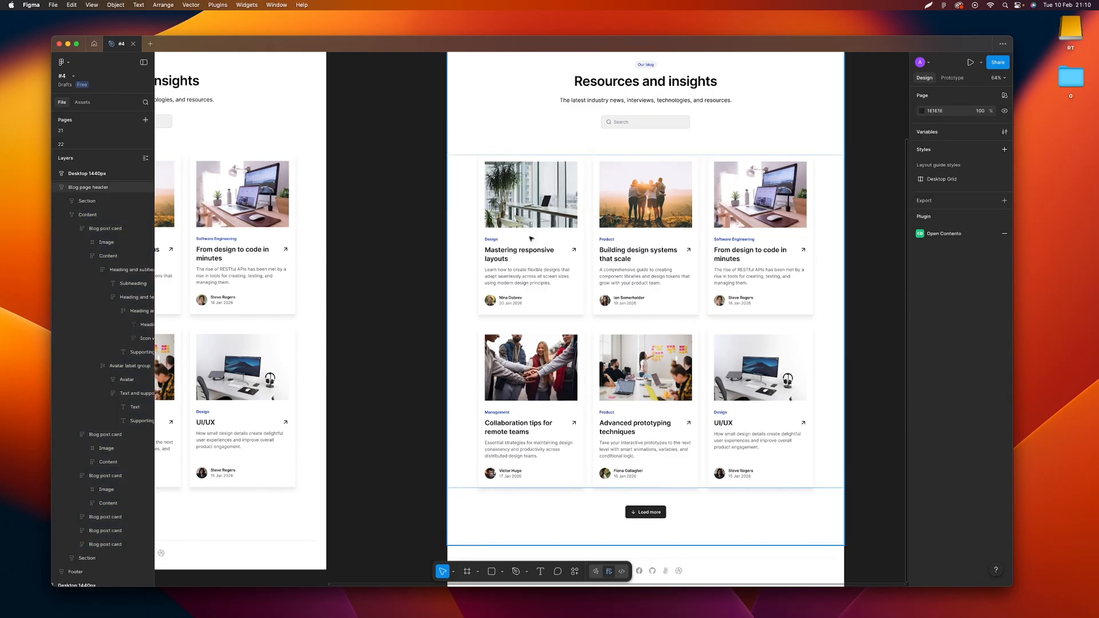
# Select all three cards in the responsive design's first row and check their width sizing options
pyautogui.click(550, 235)
pyautogui.keyDown('shift'); pyautogui.click(605, 235); pyautogui.keyUp('shift')
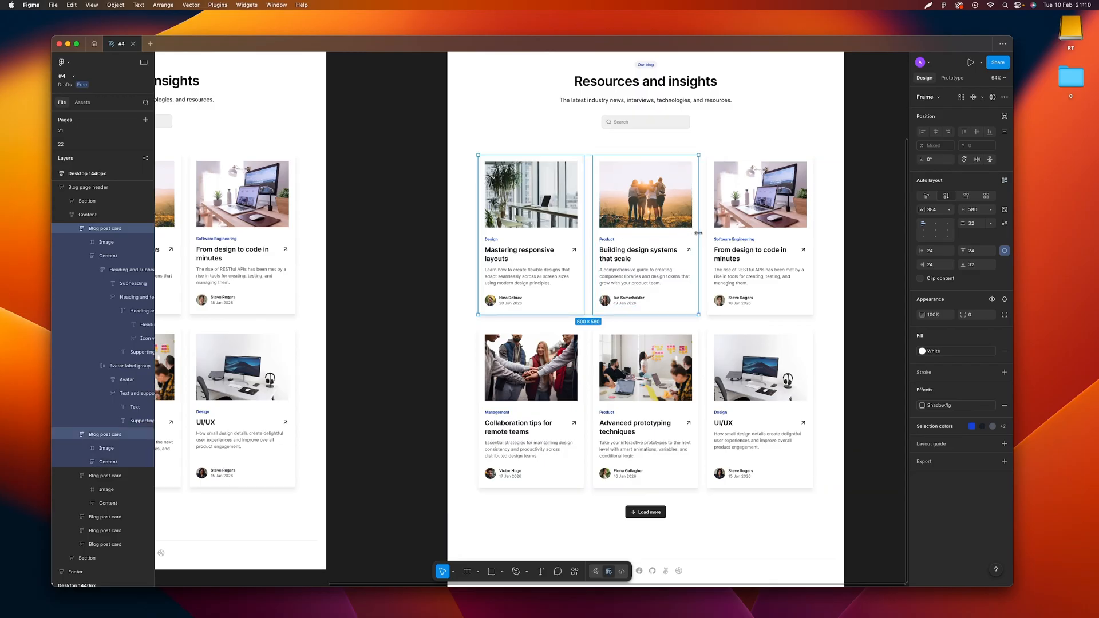
pyautogui.keyDown('shift'); pyautogui.click(711, 234); pyautogui.keyUp('shift')
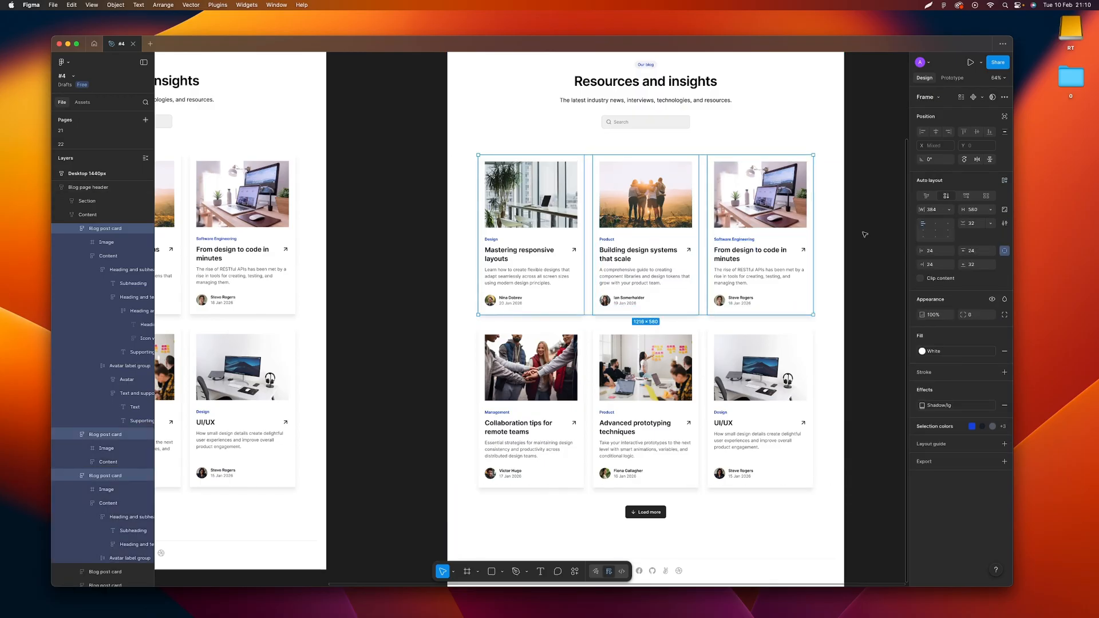
pyautogui.click(952, 210)
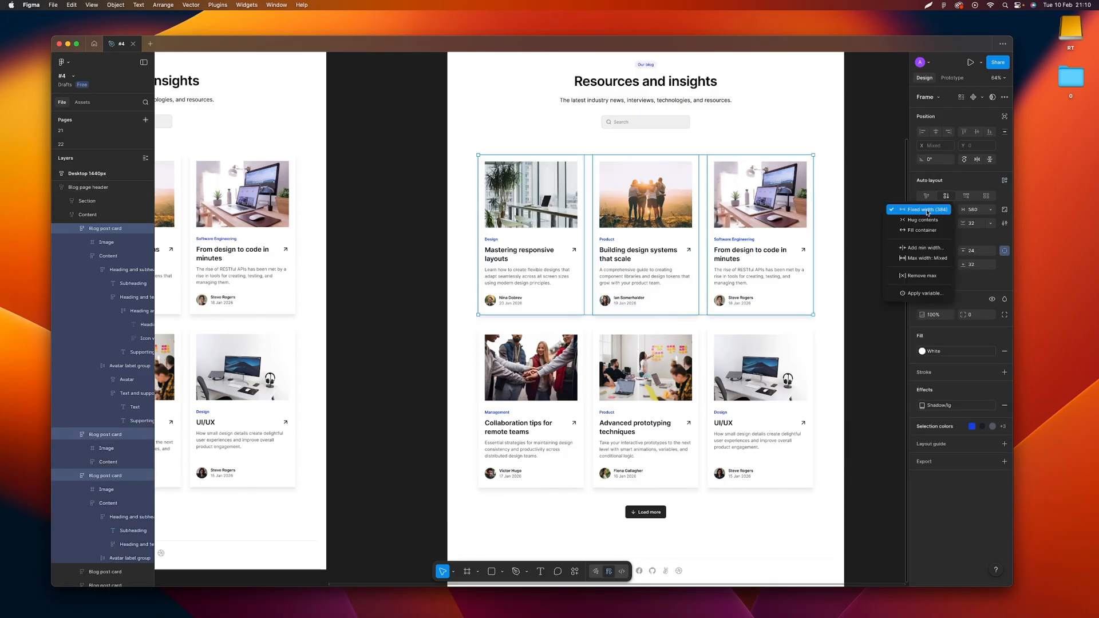
pyautogui.click(928, 210)
pyautogui.click(929, 210)
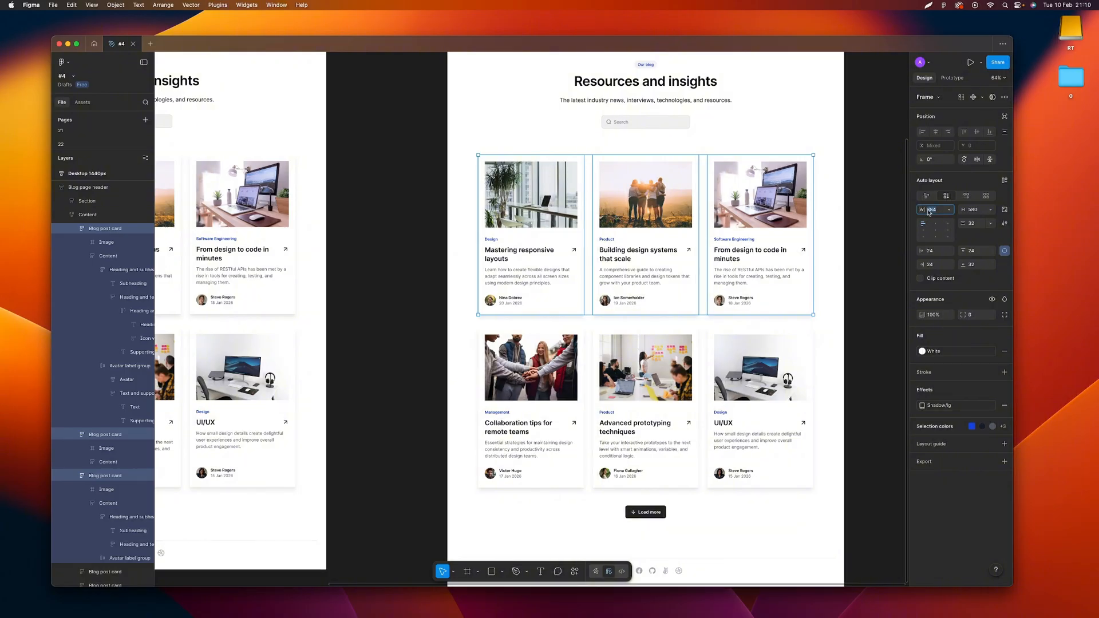
pyautogui.click(845, 222)
pyautogui.click(842, 222)
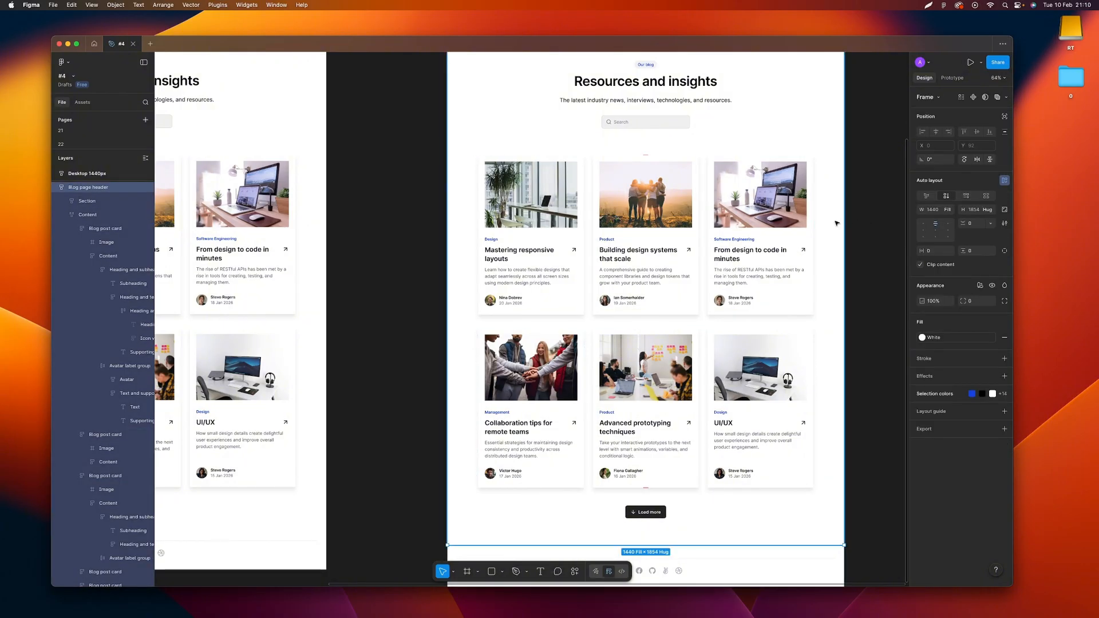
pyautogui.click(837, 223)
pyautogui.moveTo(837, 223)
pyautogui.mouseDown()
pyautogui.moveTo(733, 228)
pyautogui.moveTo(843, 224)
pyautogui.mouseUp()
pyautogui.click(874, 221)
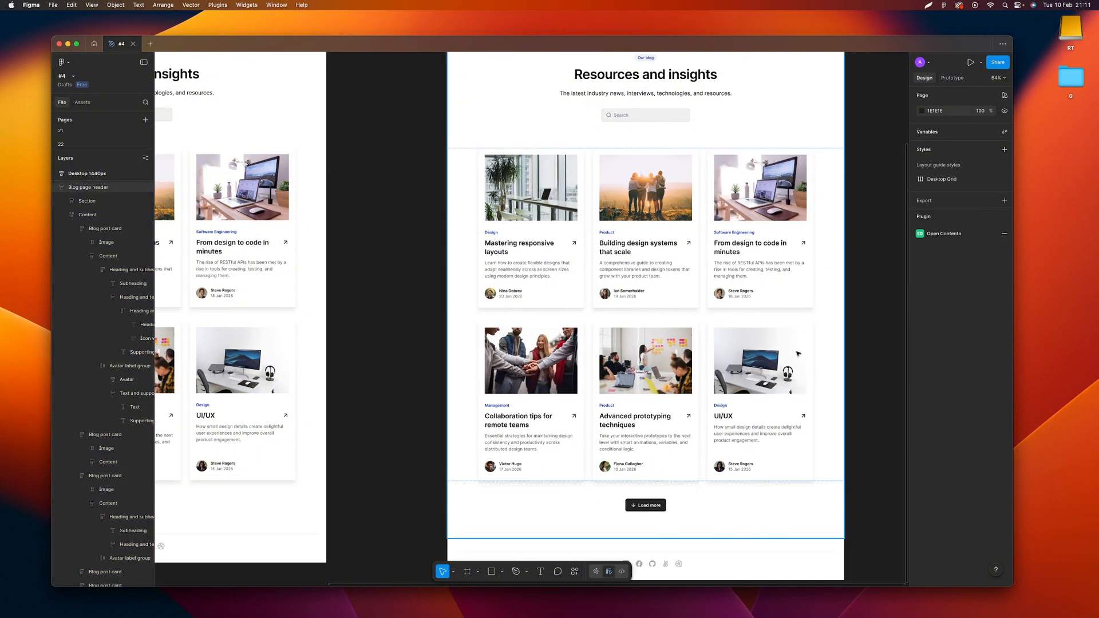
# Check the width and height sizing options of the image in the responsive design's "Mastering responsive layouts" card
pyautogui.scroll(-1, 795, 354)
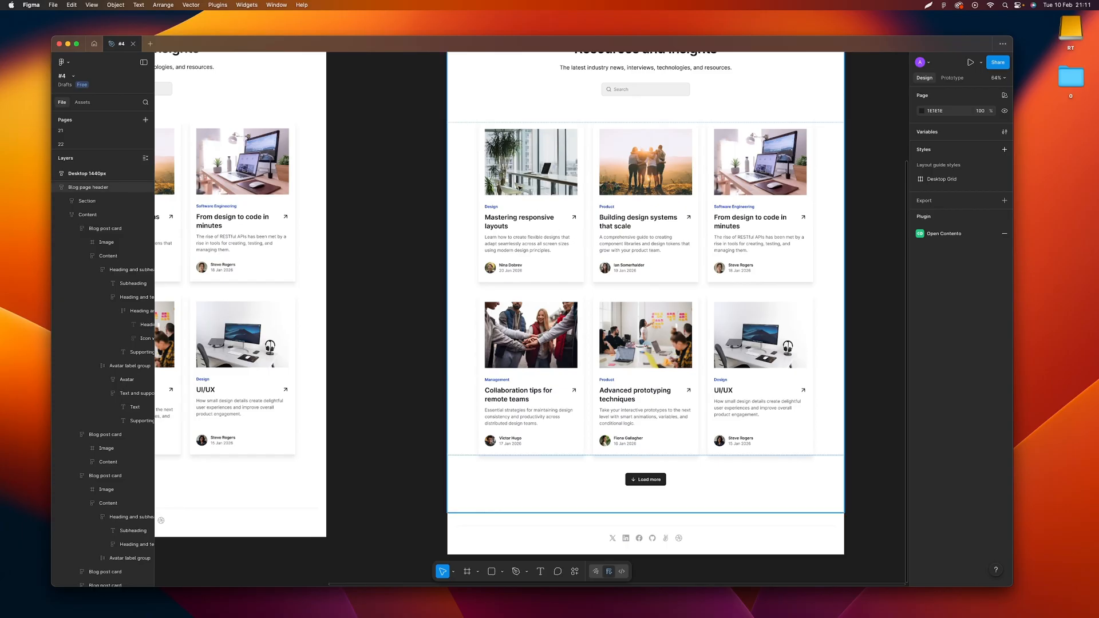
pyautogui.scroll(2, 522, 209)
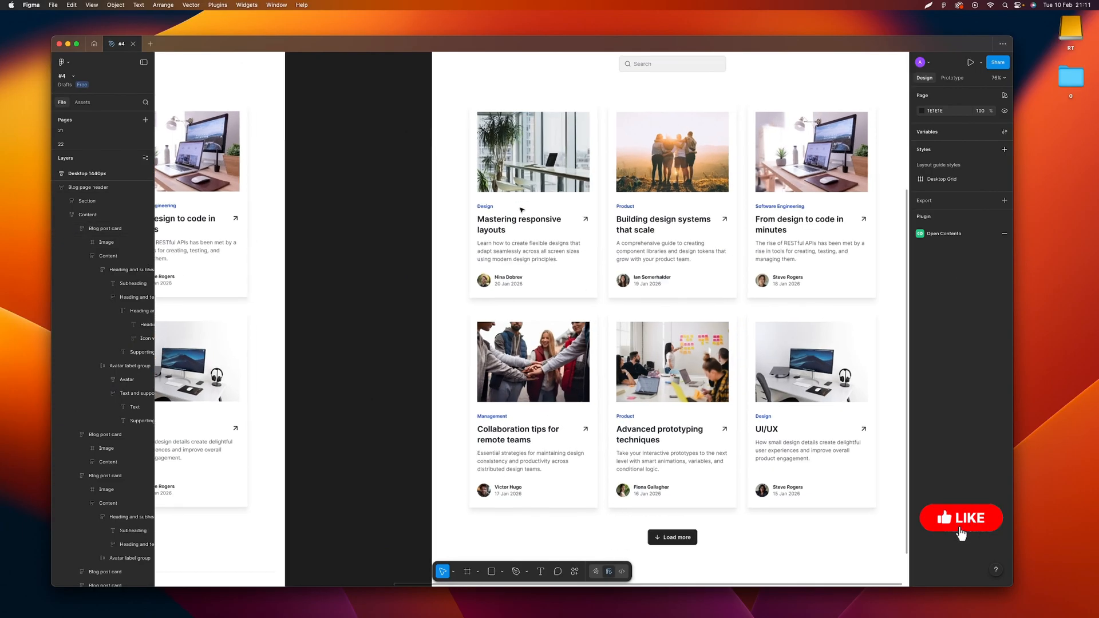
pyautogui.scroll(3, 521, 210)
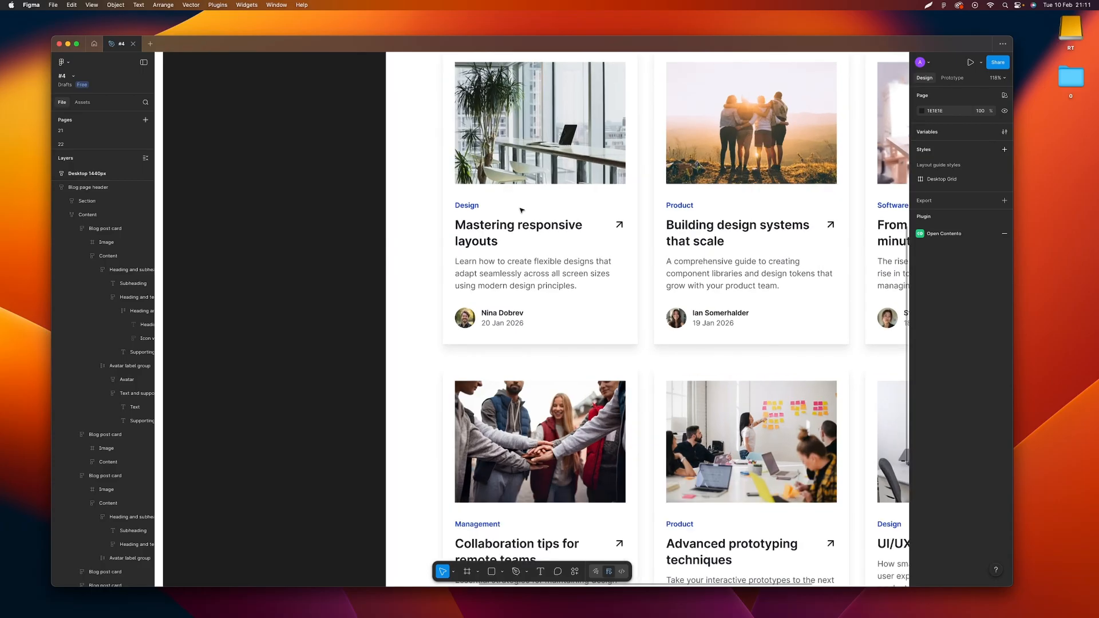
pyautogui.scroll(1, 522, 209)
pyautogui.click(602, 184)
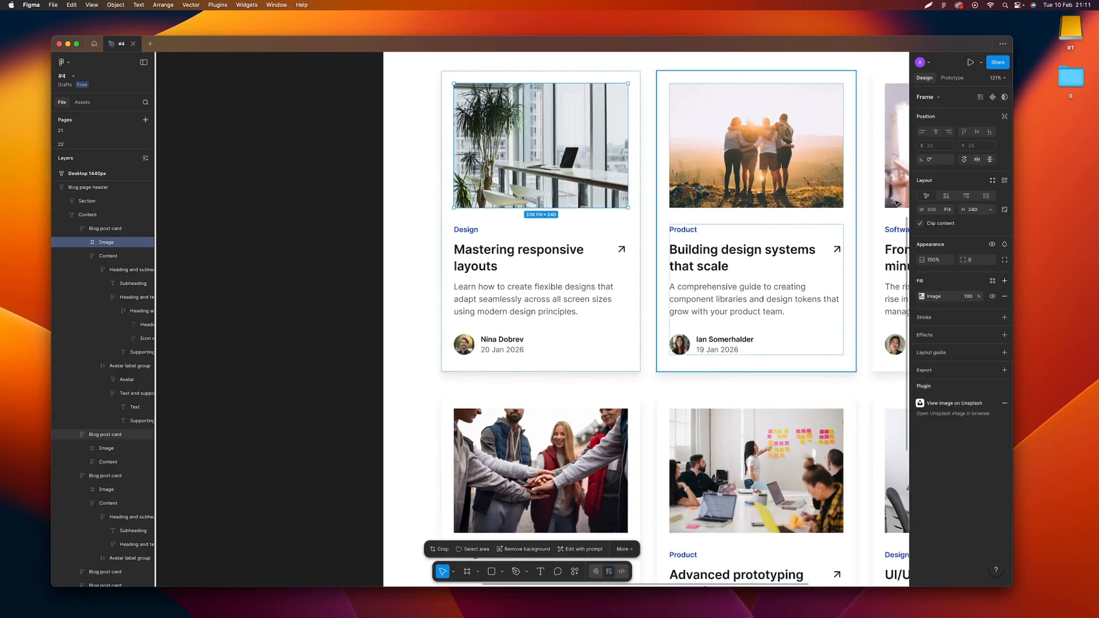
pyautogui.click(951, 211)
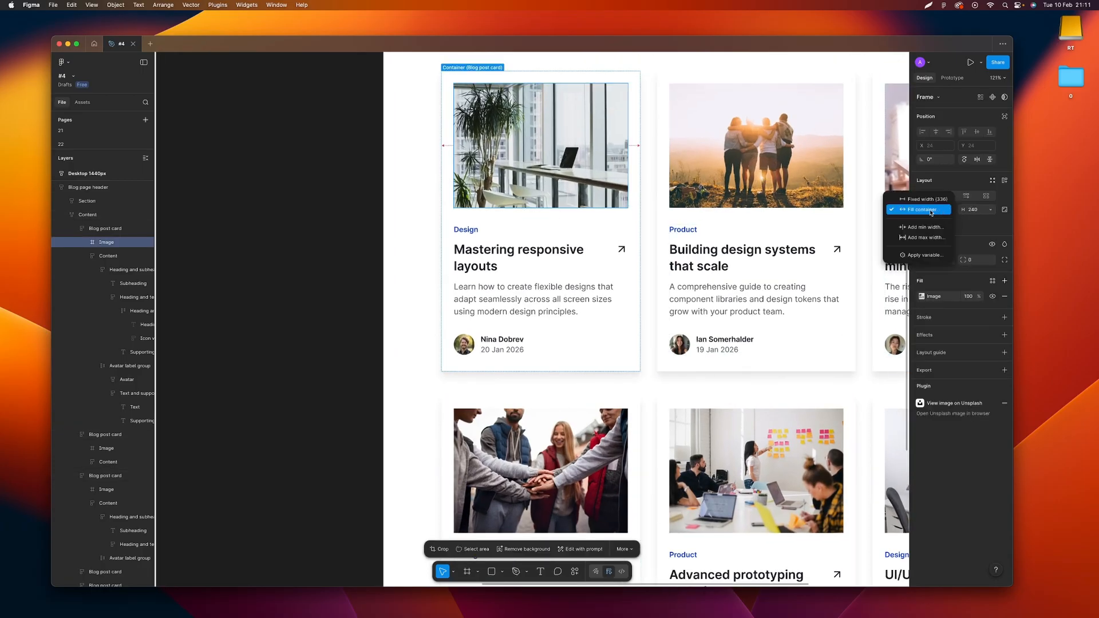
pyautogui.click(406, 165)
pyautogui.click(551, 175)
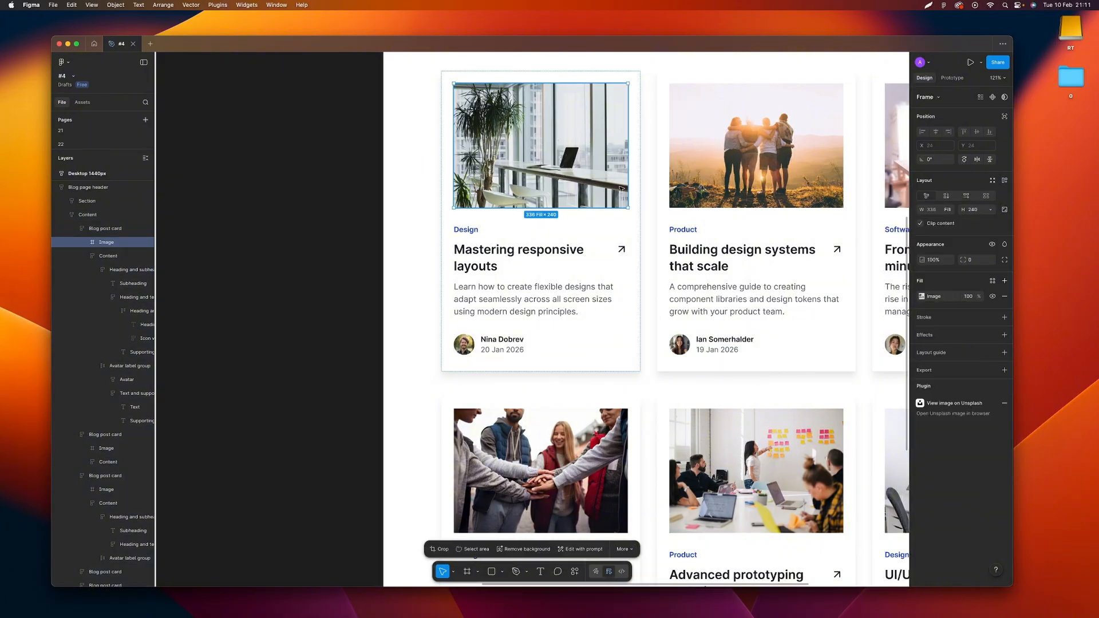
pyautogui.click(949, 211)
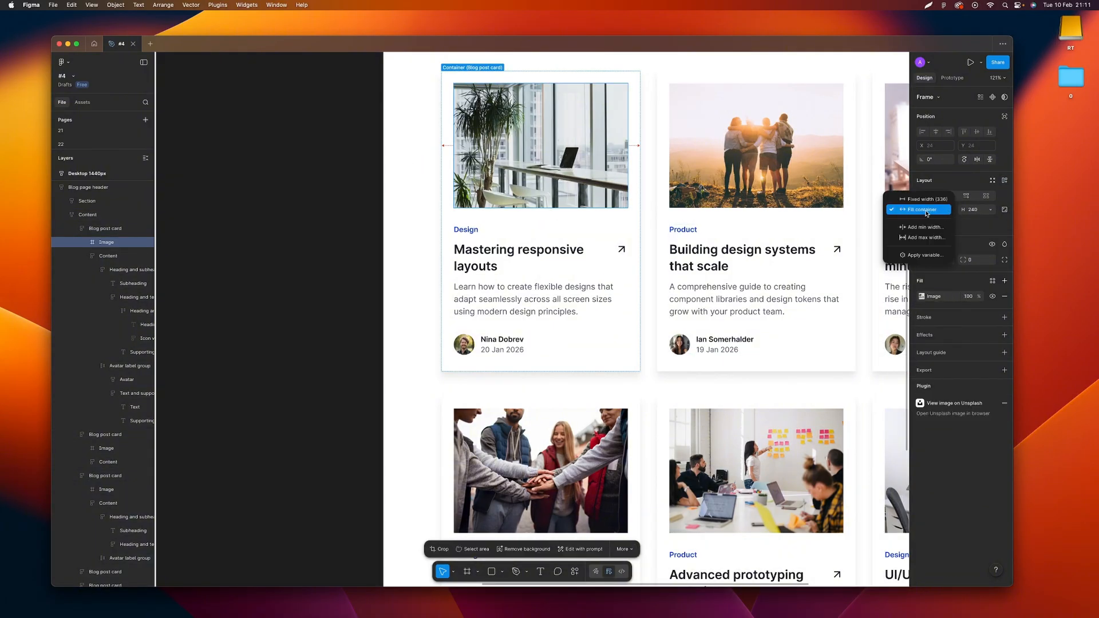
pyautogui.click(992, 212)
pyautogui.click(992, 212)
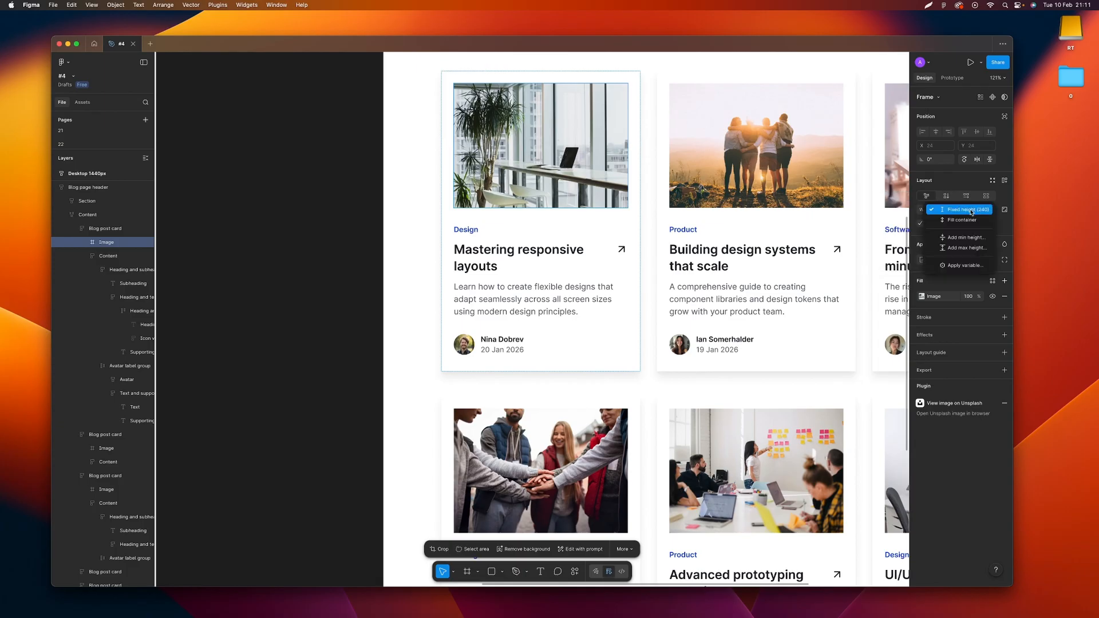
pyautogui.click(972, 212)
# Inspect the auto layout sizing of the "Mastering responsive layouts" card, its nested Content frame and its heading row
pyautogui.click(534, 222)
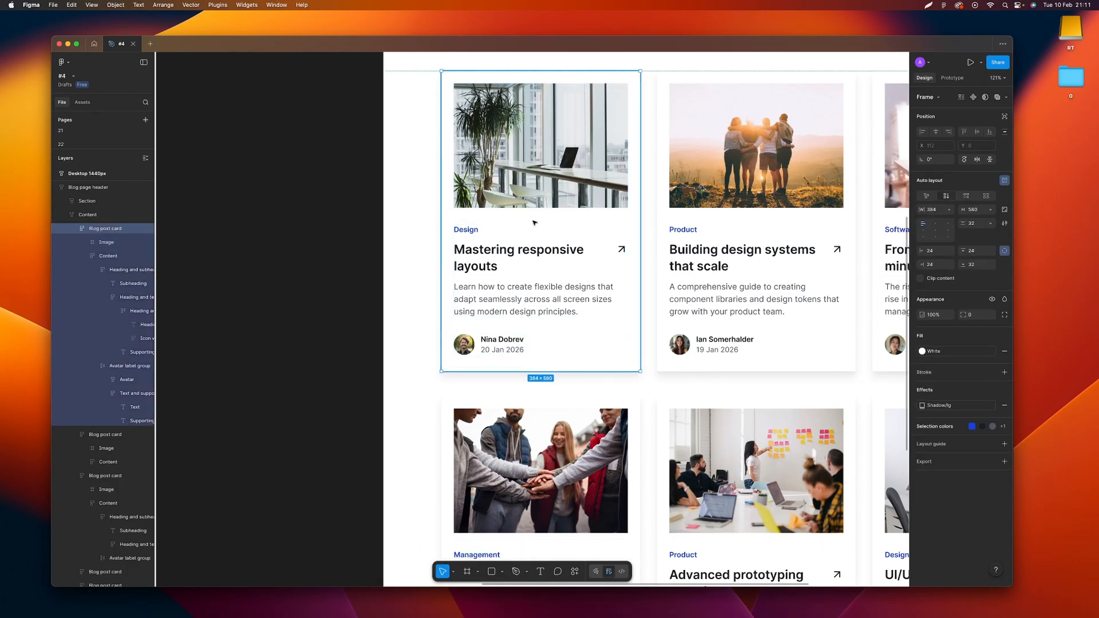
pyautogui.doubleClick(562, 250)
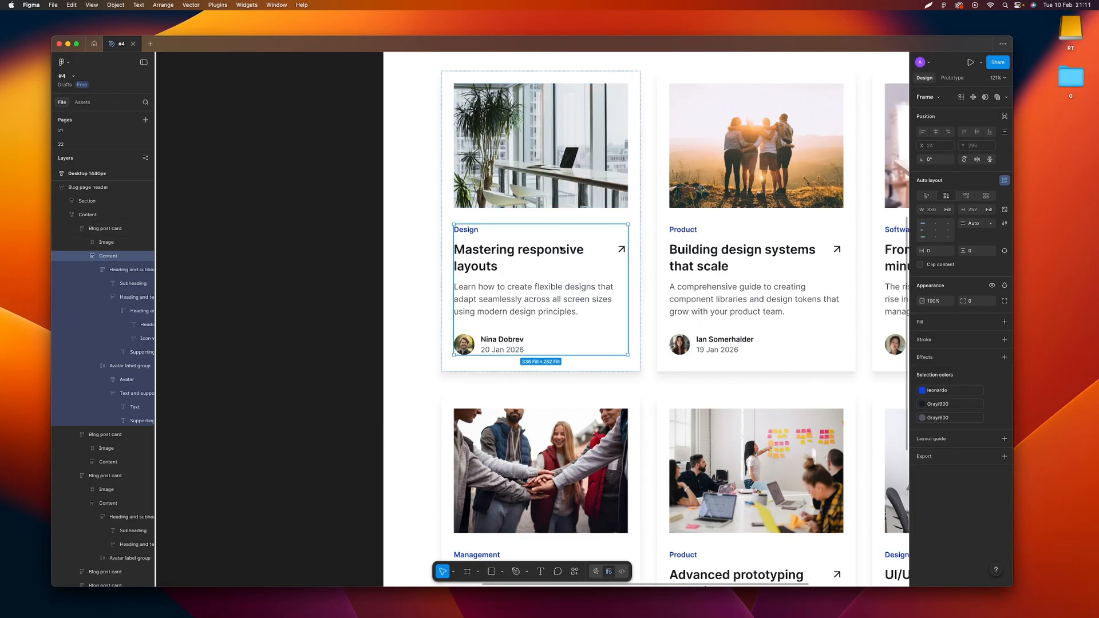
pyautogui.doubleClick(516, 256)
pyautogui.doubleClick(516, 256)
pyautogui.doubleClick(517, 255)
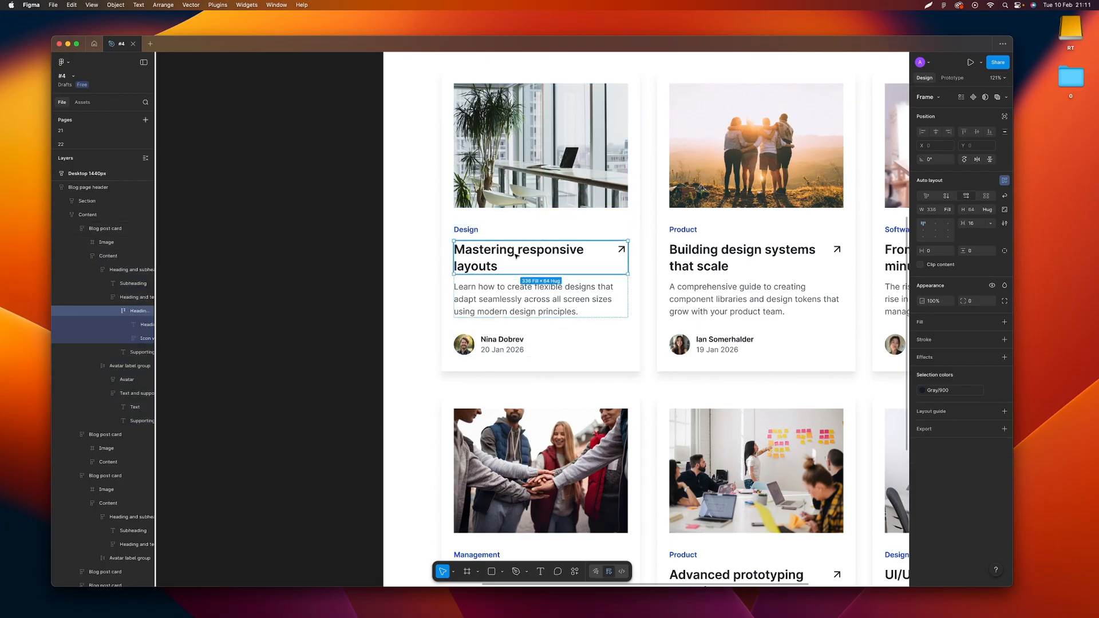
pyautogui.press('Escape')
pyautogui.press('Escape')
pyautogui.press('Escape')
pyautogui.press('Escape')
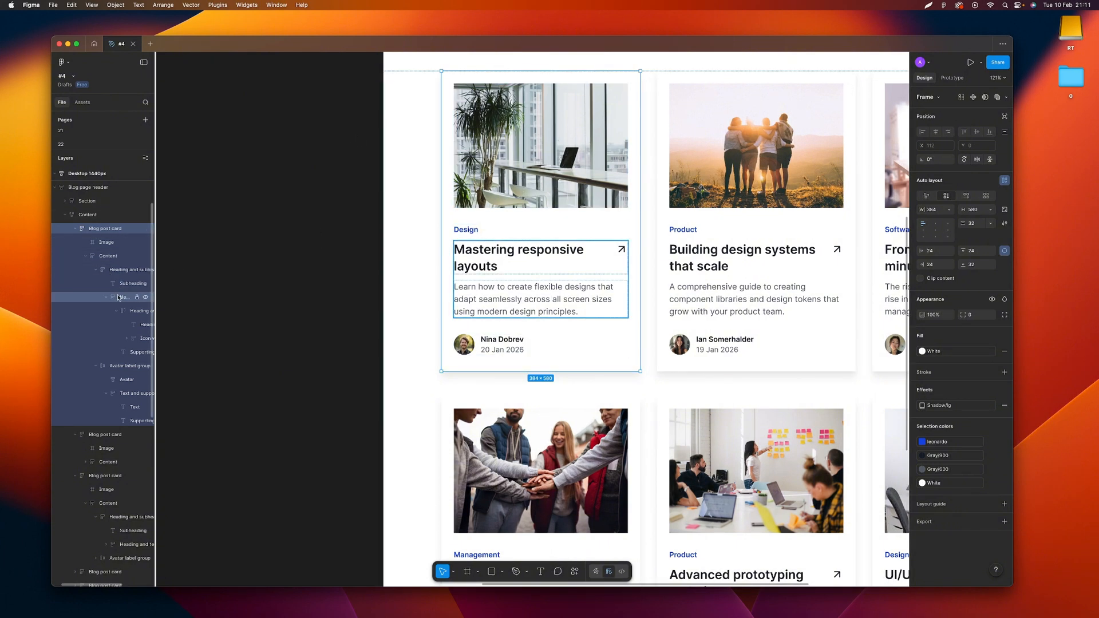
# Check the height sizing options of the images in the three first-row cards, including the "Mastering responsive layouts" card
pyautogui.doubleClick(520, 125)
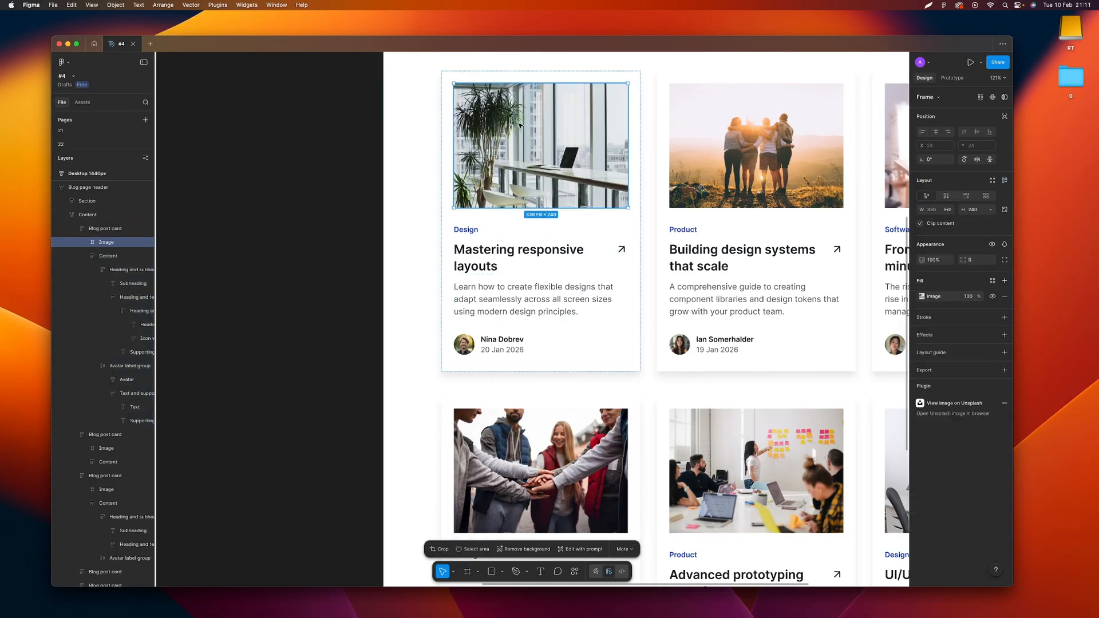
pyautogui.scroll(5, 520, 125)
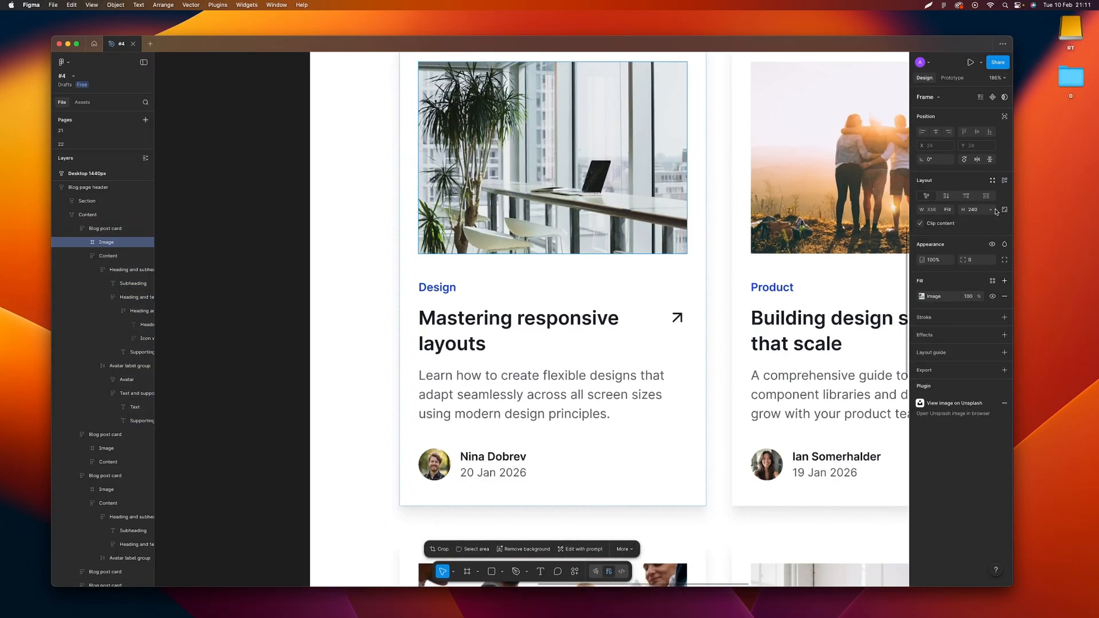
pyautogui.click(990, 210)
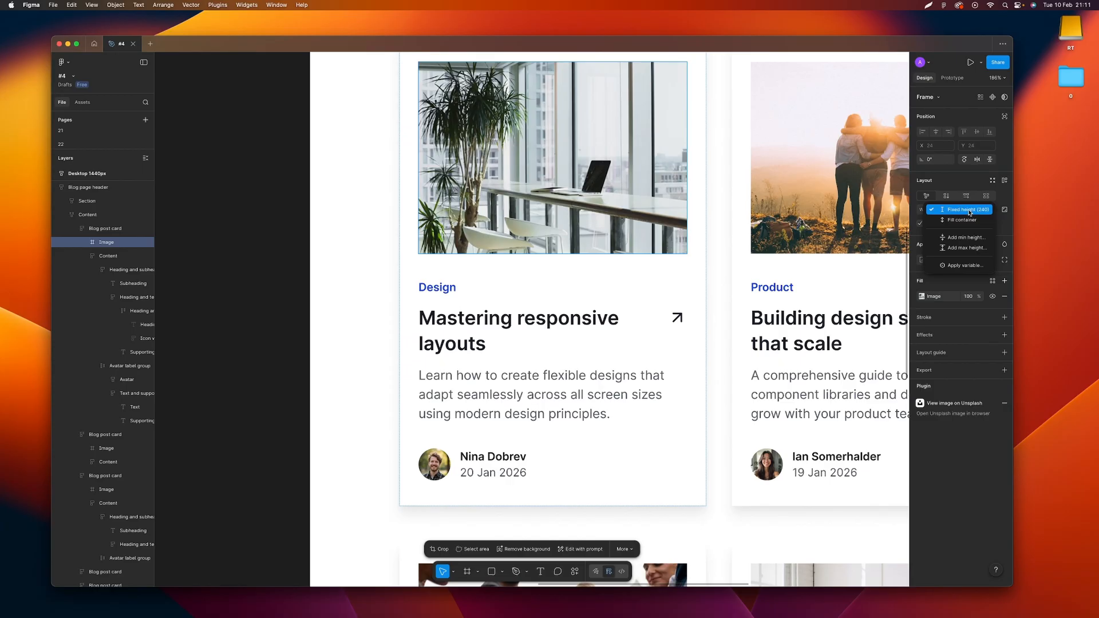
pyautogui.hscroll(5, 660, 216)
pyautogui.keyDown('super'); pyautogui.click(660, 214); pyautogui.keyUp('super')
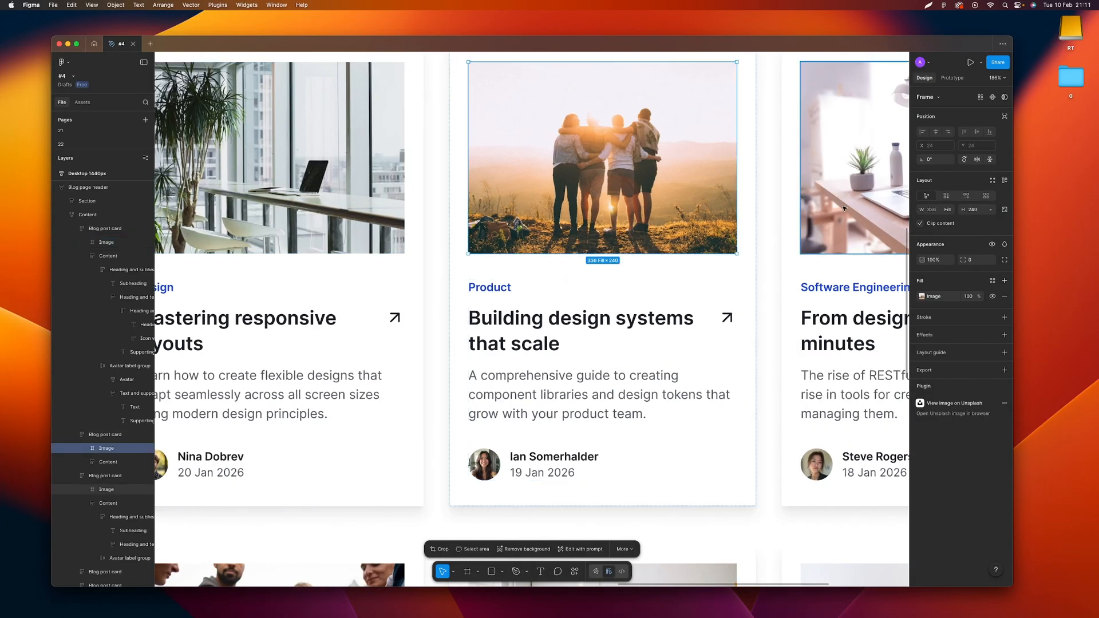
pyautogui.keyDown('shift'); pyautogui.keyDown('super'); pyautogui.click(844, 209); pyautogui.keyUp('super'); pyautogui.keyUp('shift')
pyautogui.click(991, 210)
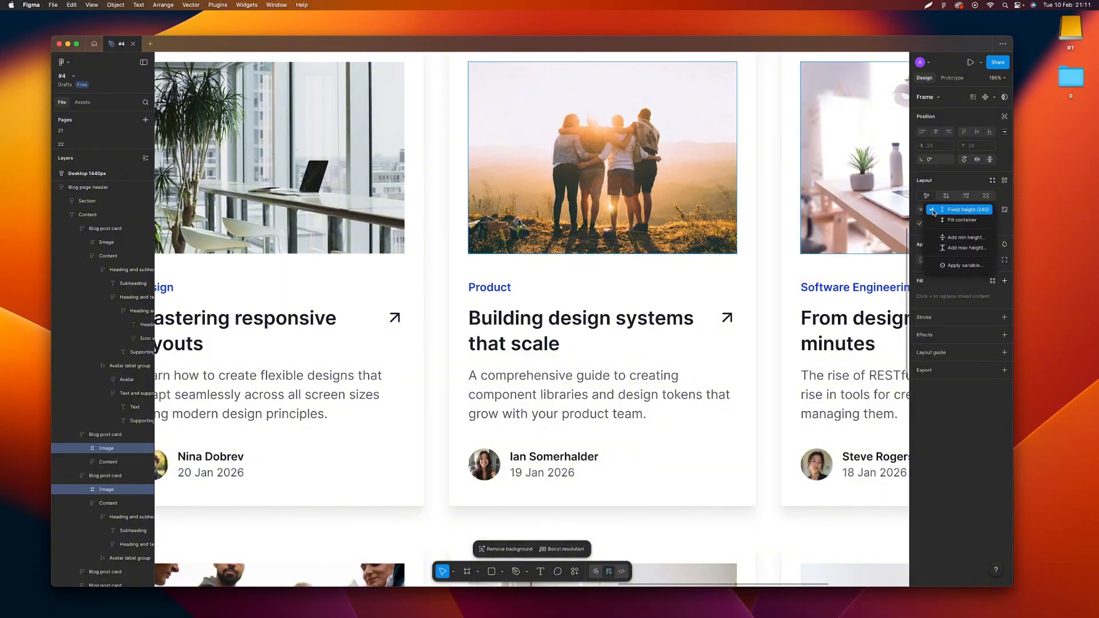
pyautogui.hscroll(-3, 778, 274)
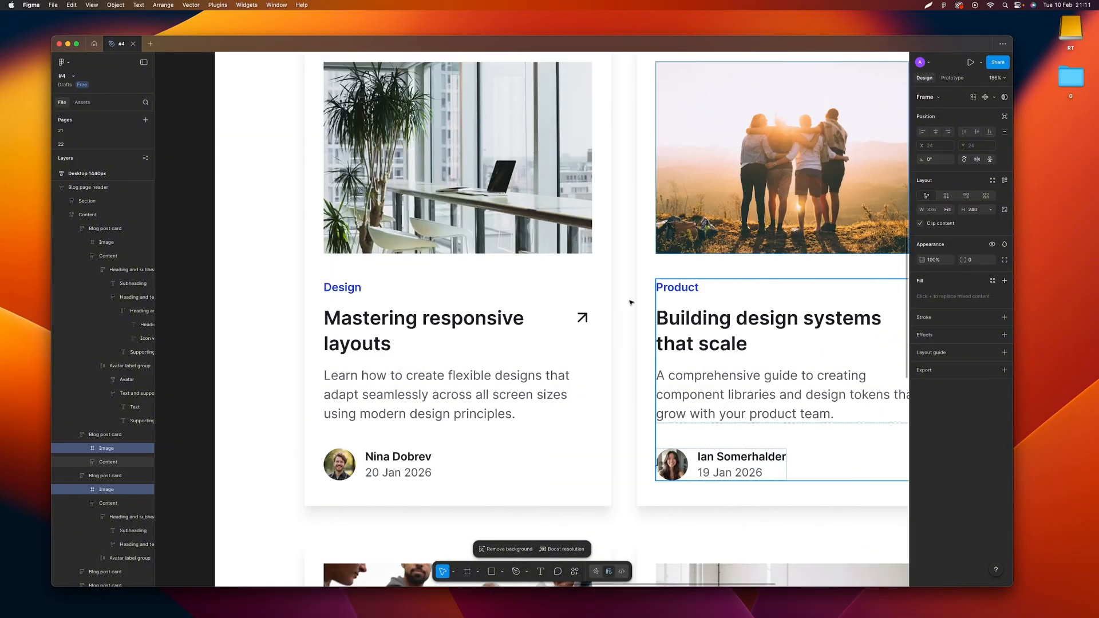
# Check the width sizing options of the "Mastering responsive layouts" heading text
pyautogui.keyDown('super'); pyautogui.click(529, 337); pyautogui.keyUp('super')
pyautogui.scroll(1, 554, 335)
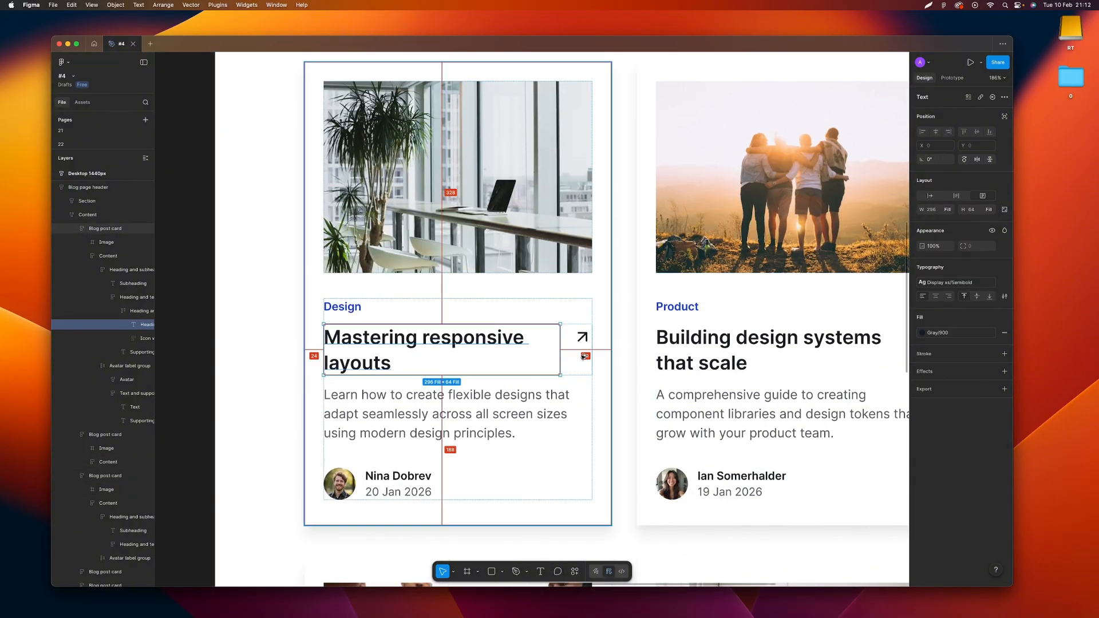
pyautogui.click(946, 210)
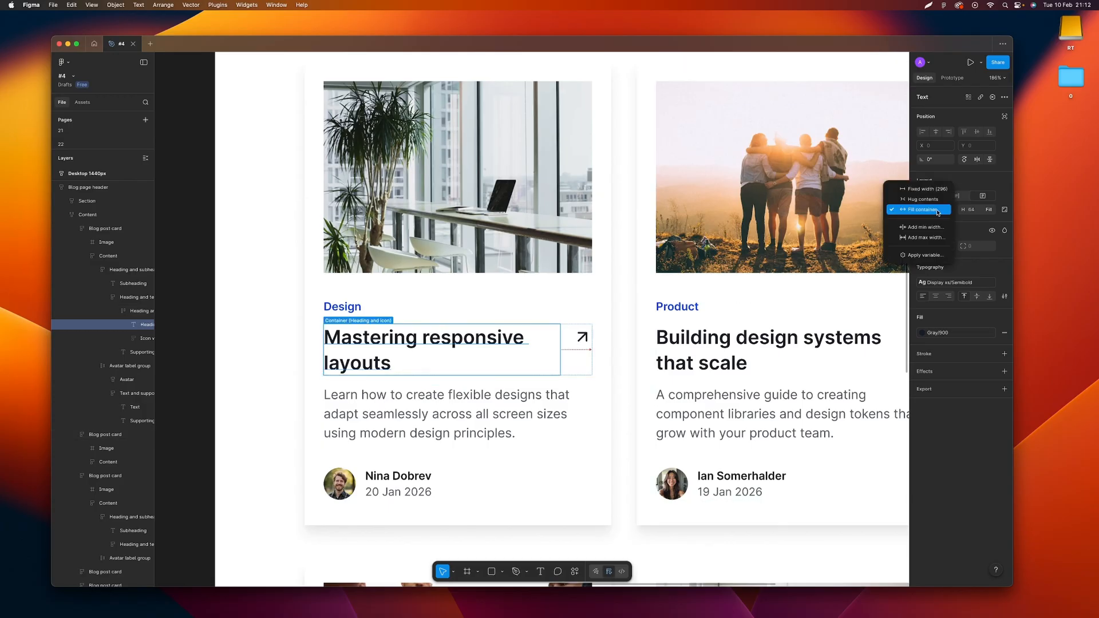
pyautogui.click(627, 361)
pyautogui.click(625, 361)
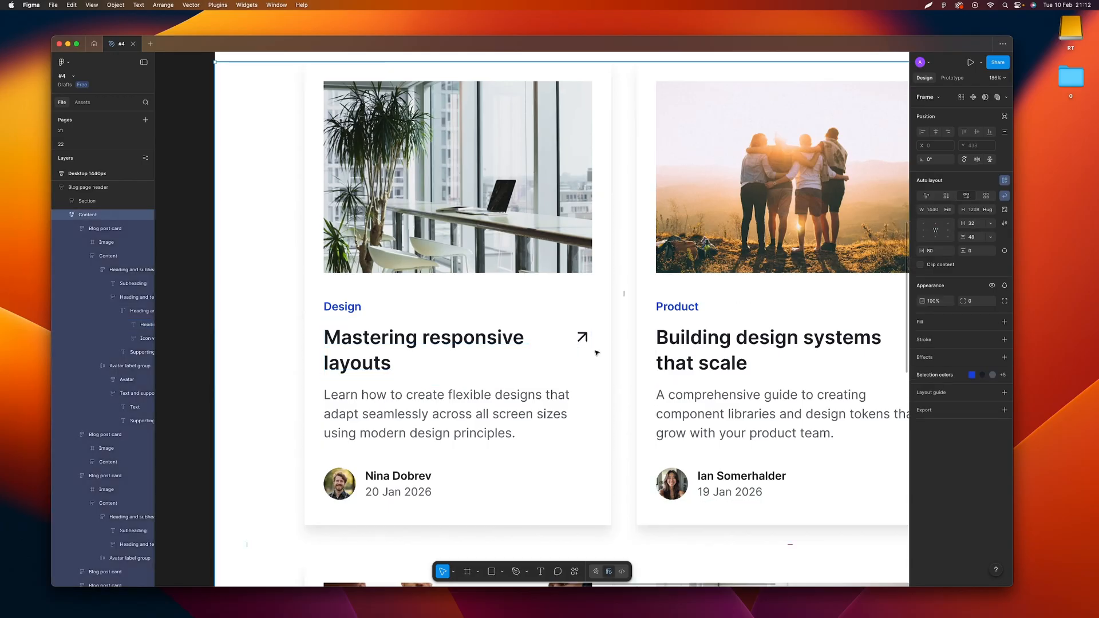
# Try stretching the "Mastering responsive layouts" card to a height of about 676, and undo the resize
pyautogui.scroll(-1, 514, 343)
pyautogui.scroll(-1, 514, 342)
pyautogui.click(446, 307)
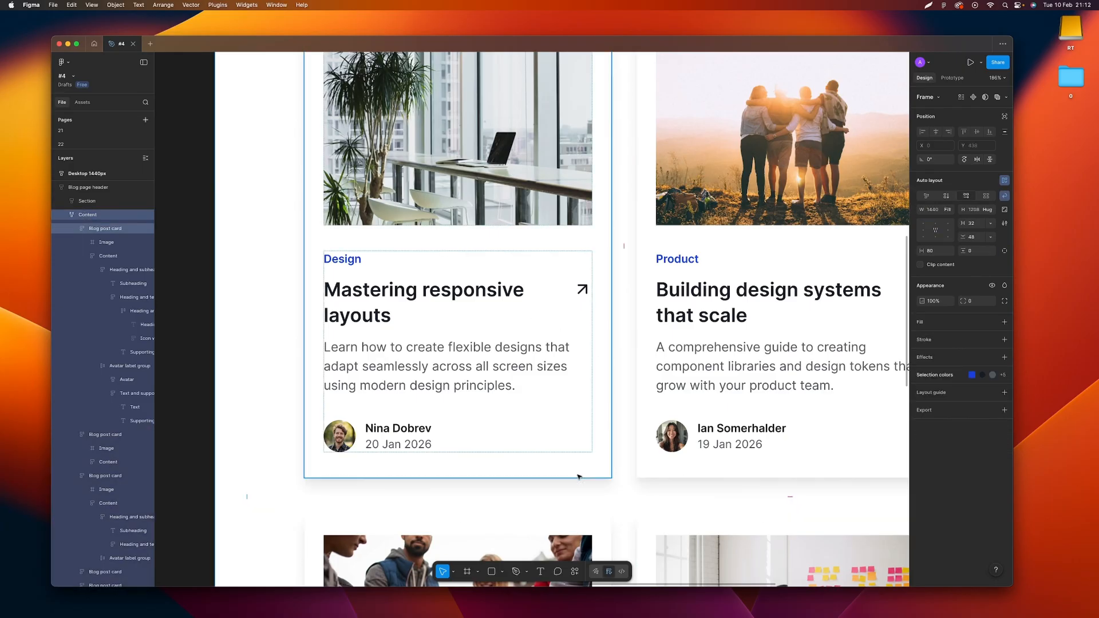
pyautogui.moveTo(577, 486); pyautogui.dragTo(573, 554)
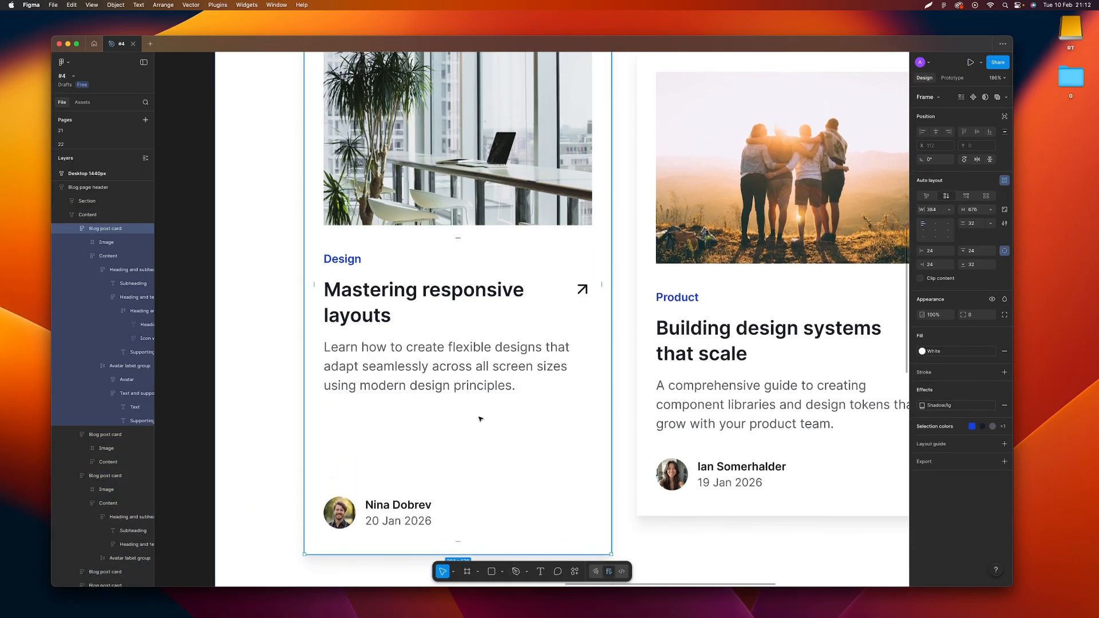
pyautogui.press('super+z')
# Check the sizing of the first card's heading and its "Design" subheading, and select the "Product" subheading together with it
pyautogui.click(420, 291)
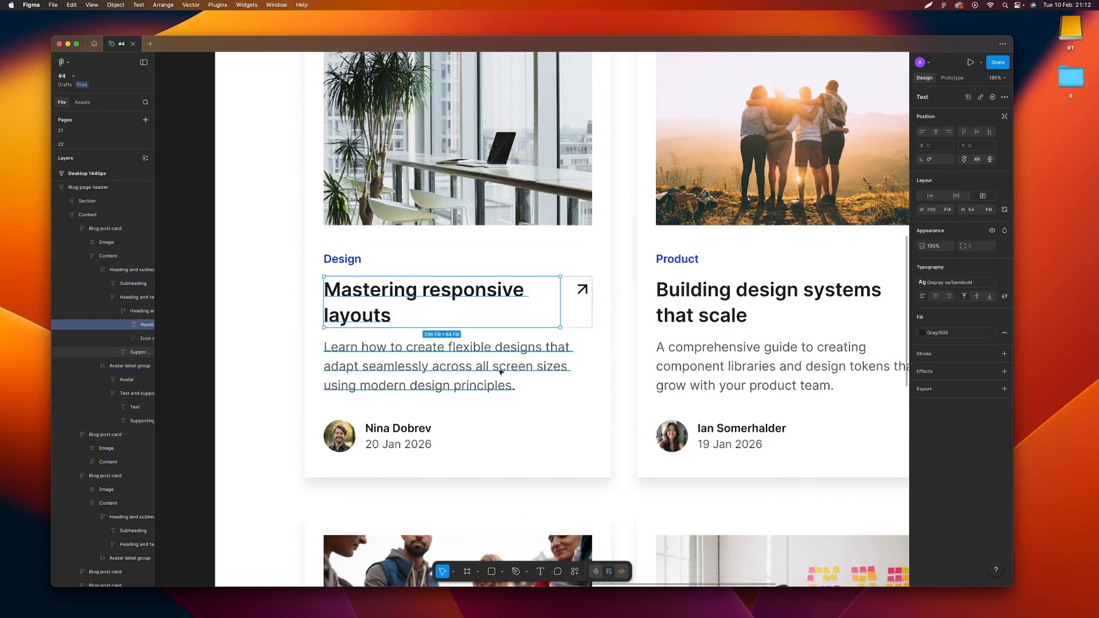
pyautogui.click(333, 265)
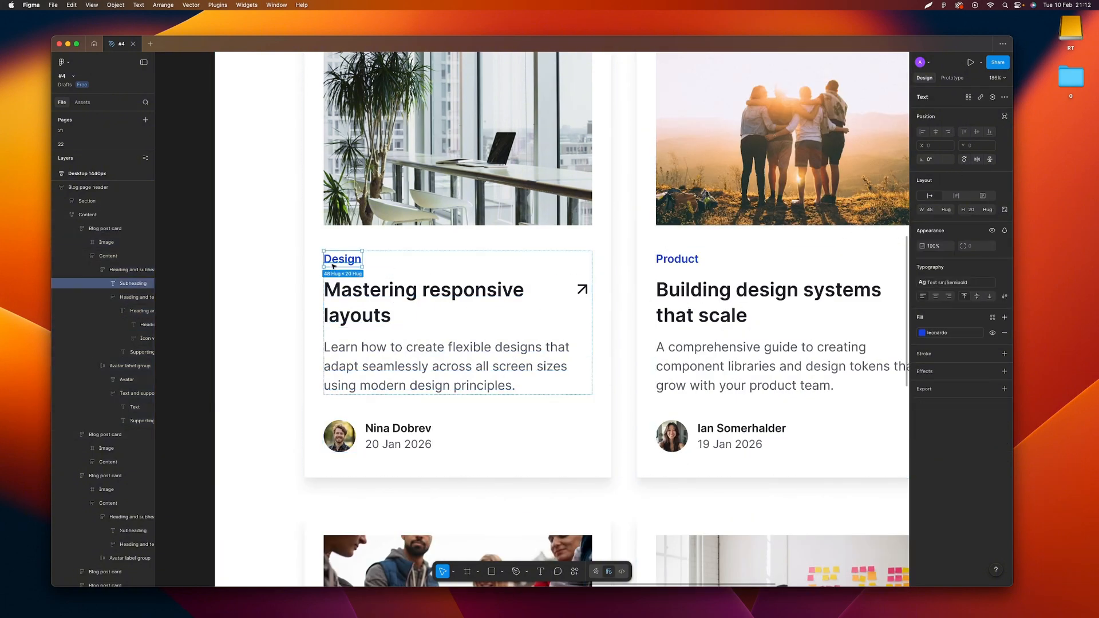
pyautogui.click(946, 210)
pyautogui.click(946, 212)
pyautogui.keyDown('shift'); pyautogui.click(667, 263); pyautogui.keyUp('shift')
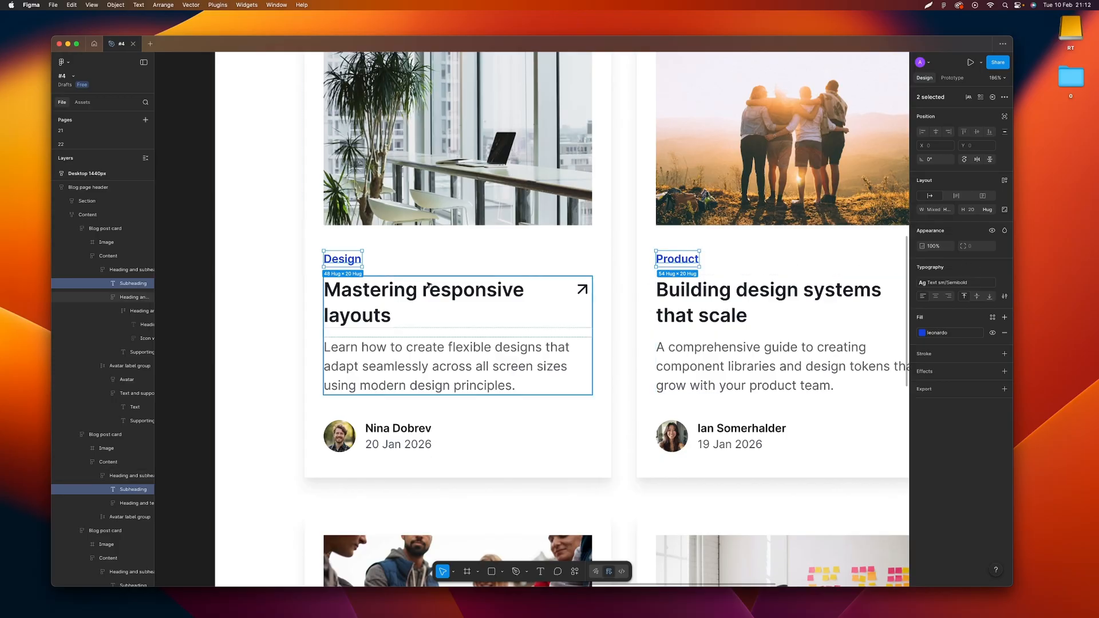
# Try adding the word "more" to the "Design" subheading, and restore the original text
pyautogui.doubleClick(357, 258)
pyautogui.click(358, 257)
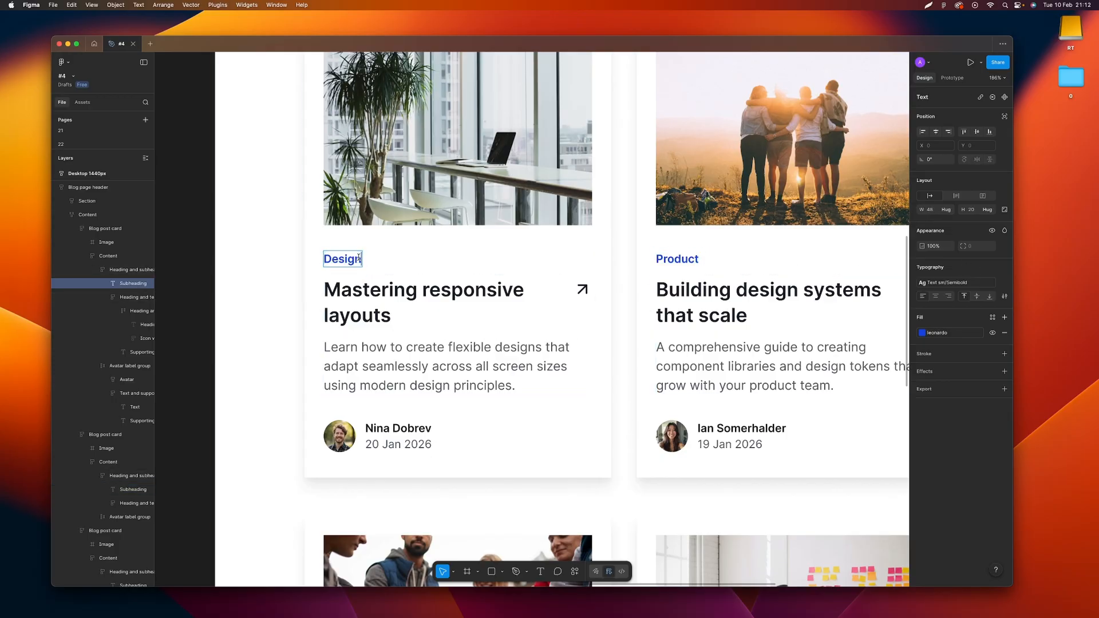
pyautogui.write('m')
pyautogui.press('BackSpace')
pyautogui.press('BackSpace')
pyautogui.write('more')
pyautogui.press('BackSpace')
pyautogui.press('BackSpace')
pyautogui.press('BackSpace')
pyautogui.press('BackSpace')
pyautogui.press('BackSpace')
pyautogui.click(283, 260)
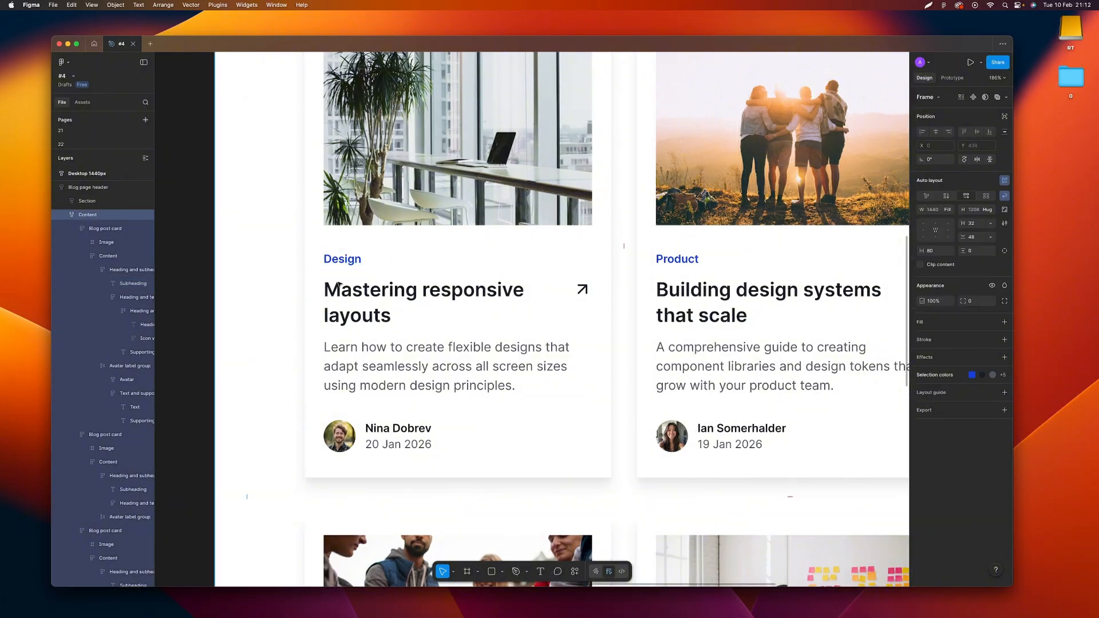
# Inspect the auto layout sizing of the first card's avatar label group and the avatar image inside it
pyautogui.scroll(5, 341, 461)
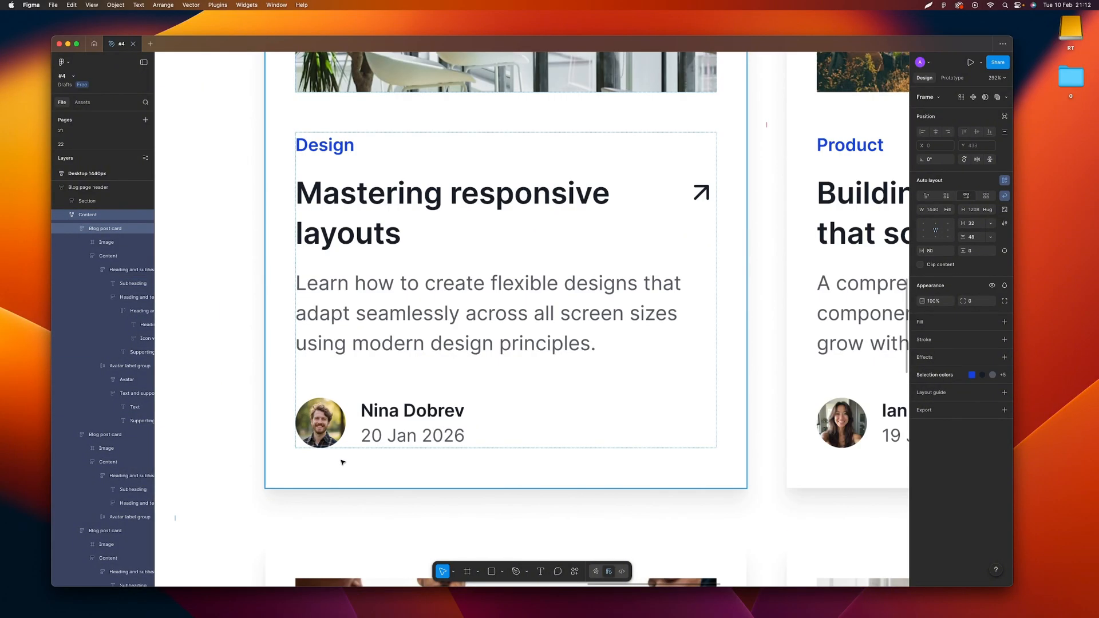
pyautogui.click(322, 414)
pyautogui.click(322, 415)
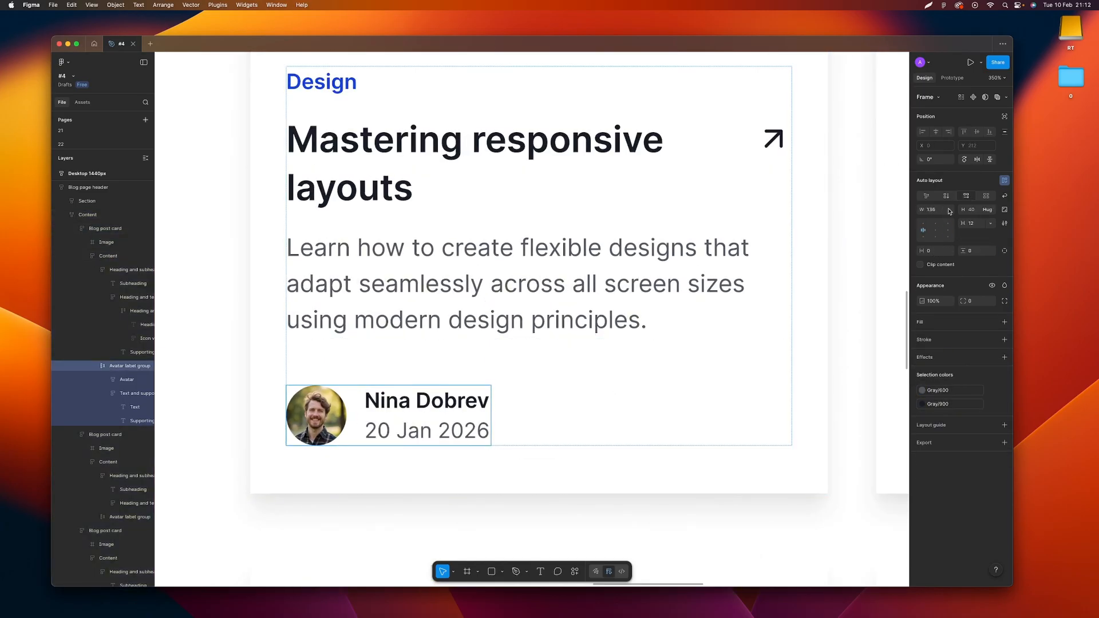
pyautogui.click(325, 429)
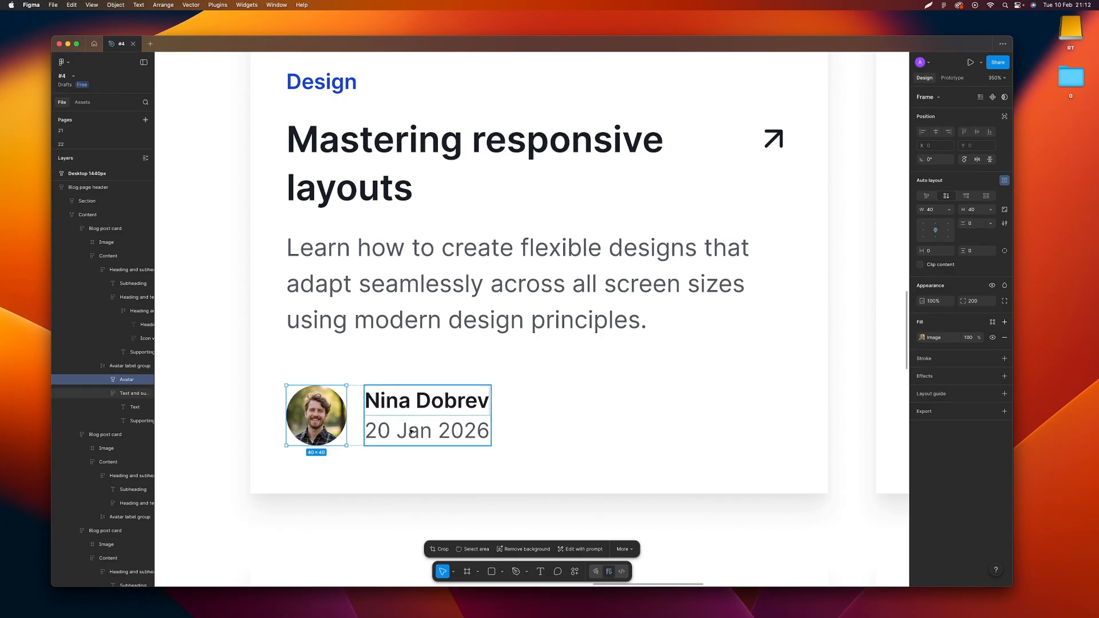
# Check the width sizing options of the frame holding the author name and date in the first card
pyautogui.click(425, 404)
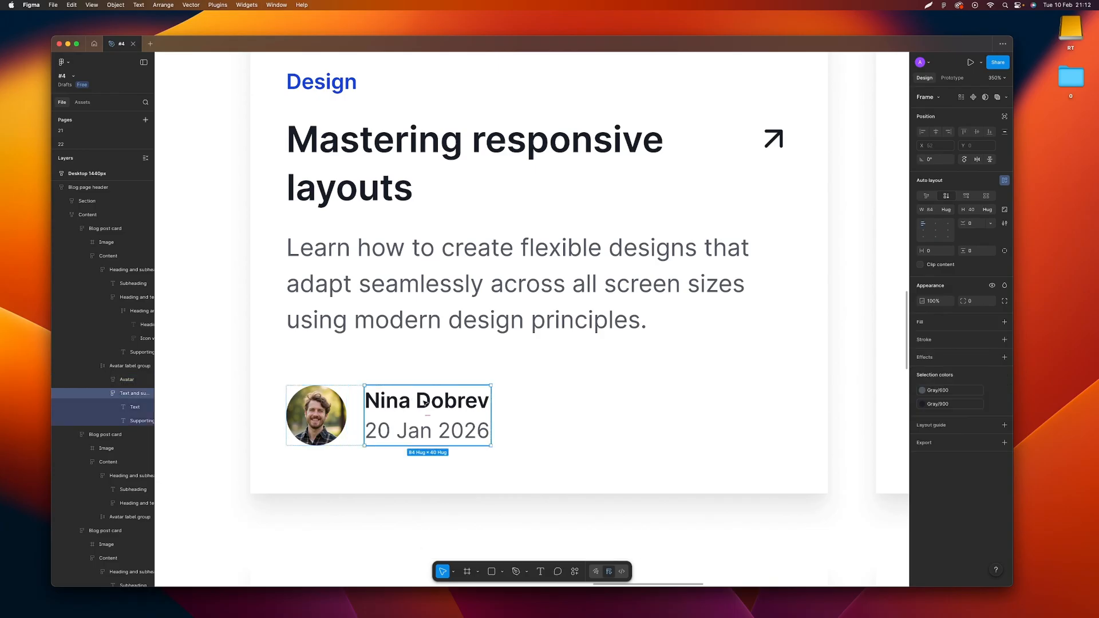
pyautogui.click(946, 210)
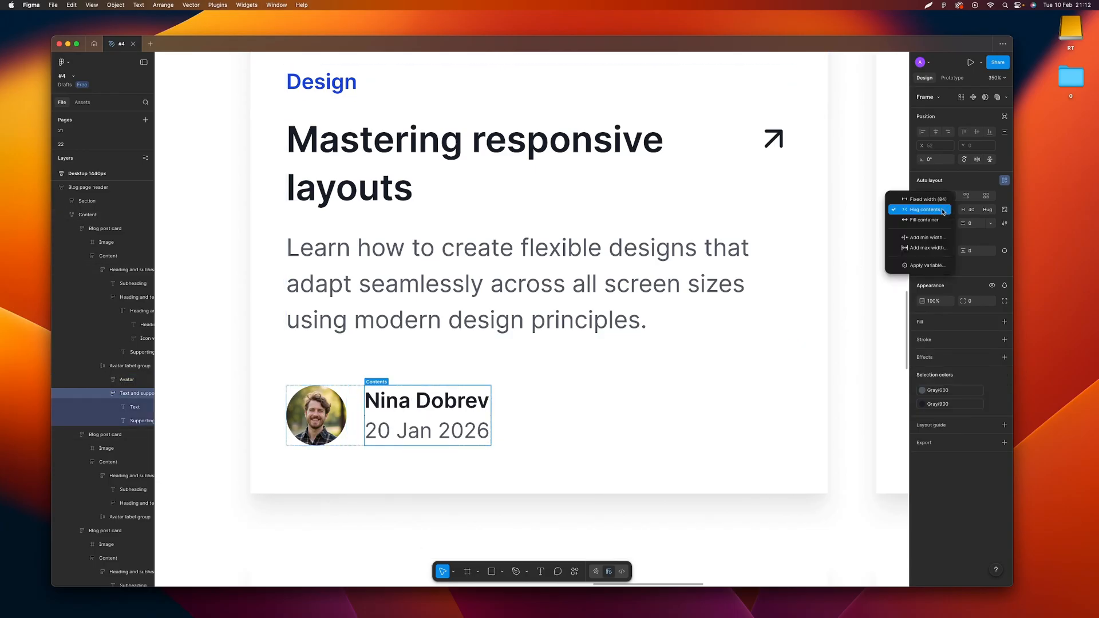
pyautogui.click(943, 210)
pyautogui.click(534, 395)
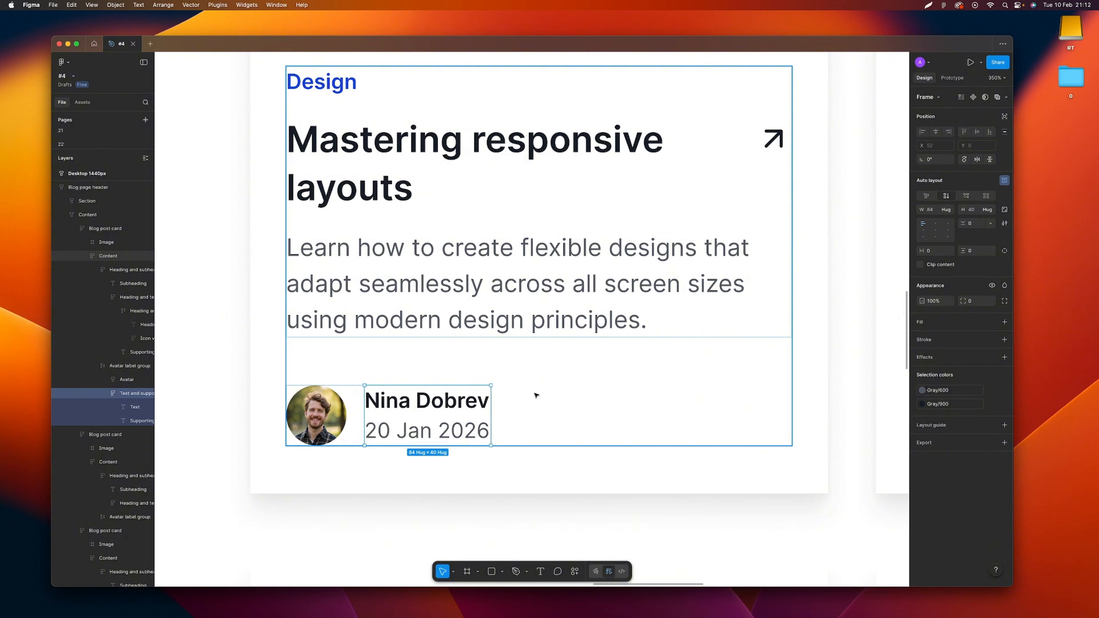
# Check the width sizing options of the first card's avatar label group
pyautogui.click(436, 408)
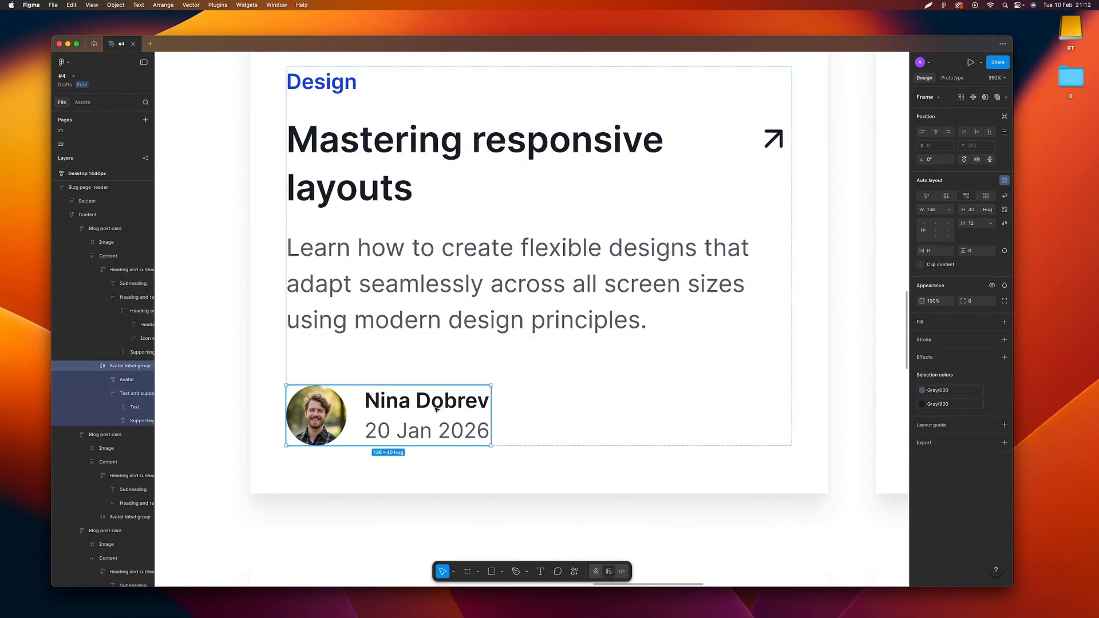
pyautogui.click(947, 209)
pyautogui.click(921, 230)
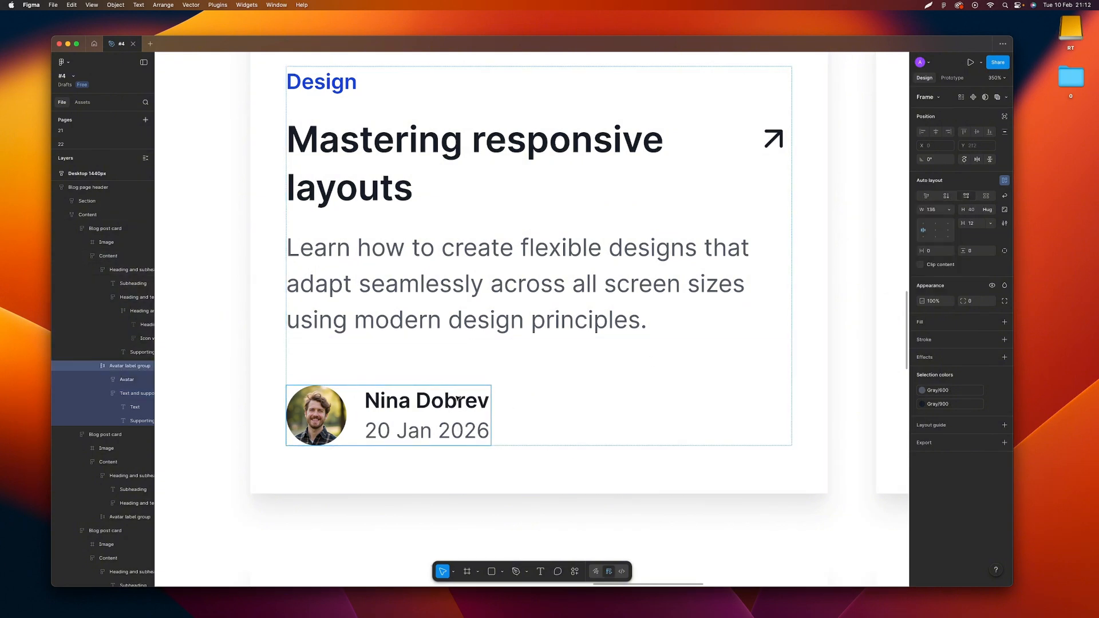
# Try appending "more copy" to the author name in the first card, and undo the text change
pyautogui.doubleClick(485, 402)
pyautogui.doubleClick(487, 402)
pyautogui.click(487, 402)
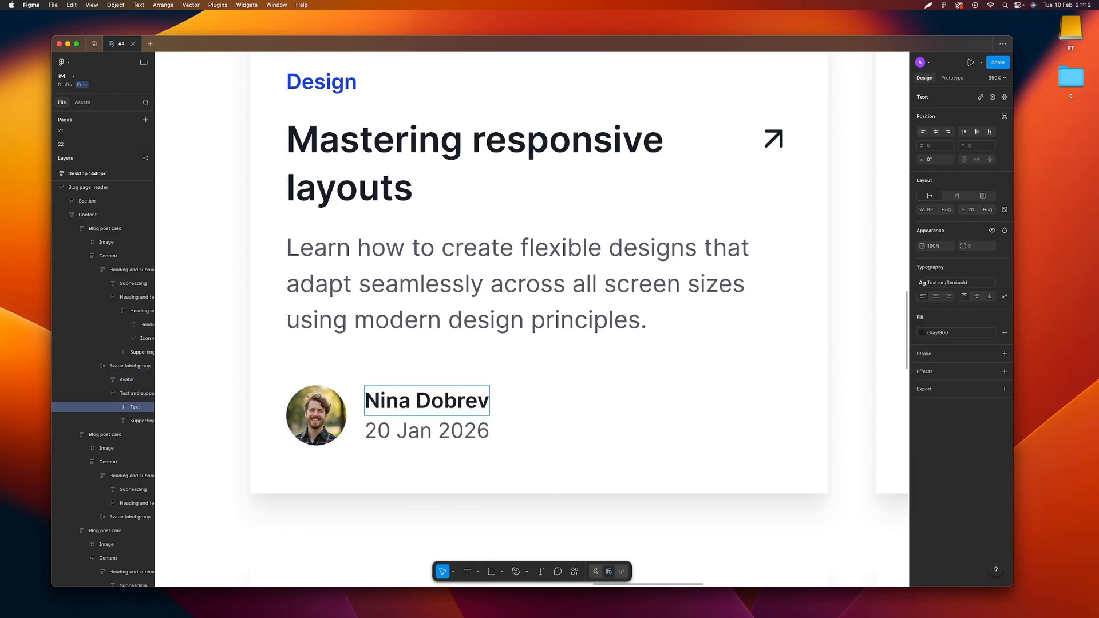
pyautogui.write('more te')
pyautogui.press('BackSpace')
pyautogui.press('BackSpace')
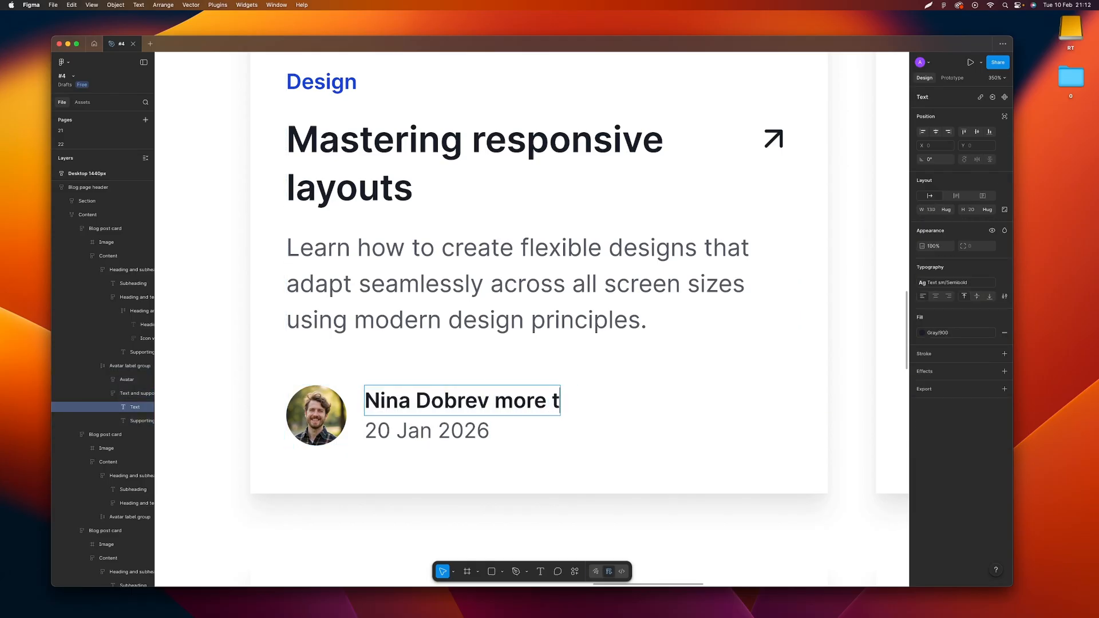
pyautogui.write('copy')
pyautogui.press('super+z')
pyautogui.press('super+z')
pyautogui.press('super+z')
pyautogui.press('super+z')
pyautogui.click(547, 462)
pyautogui.click(548, 462)
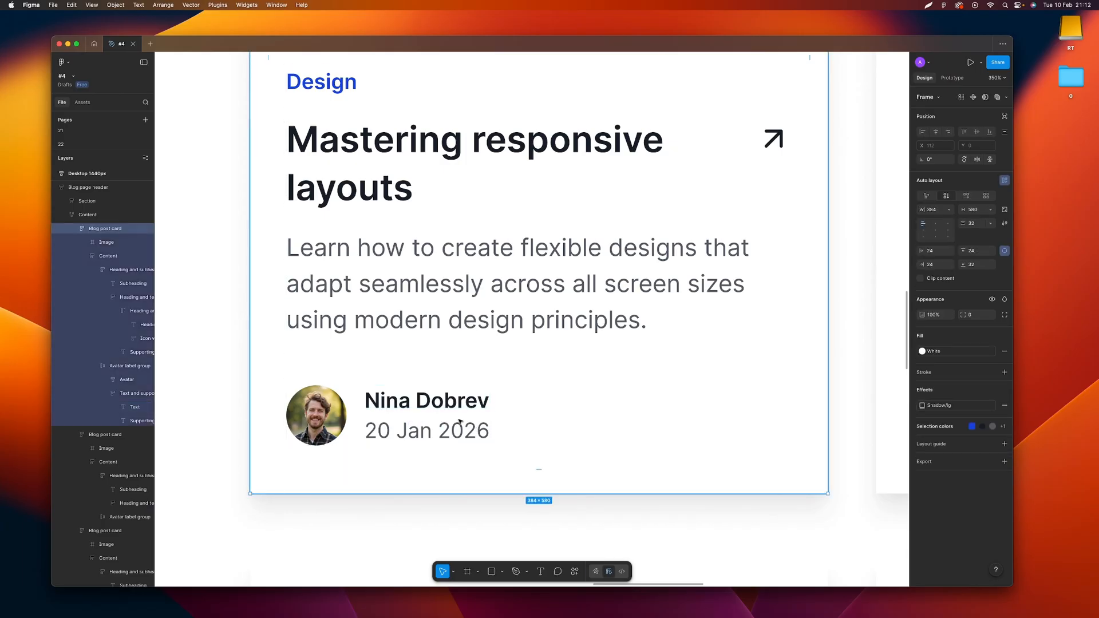
# Try Fill container, a fixed width of 336, Hug contents and Fill container again as the avatar label group's width sizing
pyautogui.doubleClick(459, 421)
pyautogui.doubleClick(459, 421)
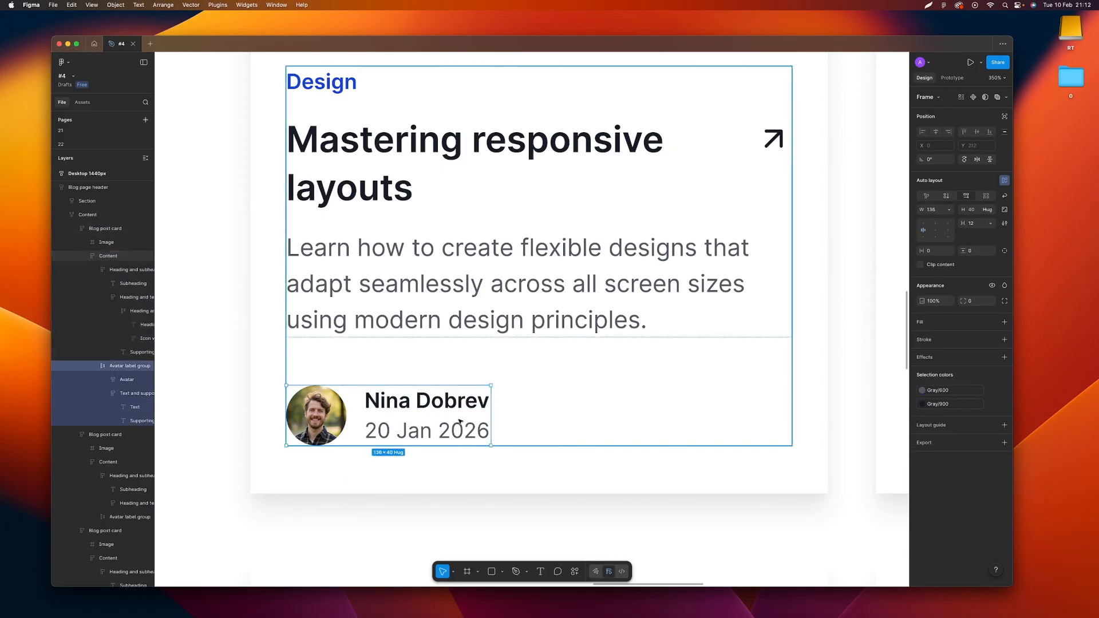
pyautogui.click(948, 210)
pyautogui.click(946, 230)
pyautogui.click(948, 210)
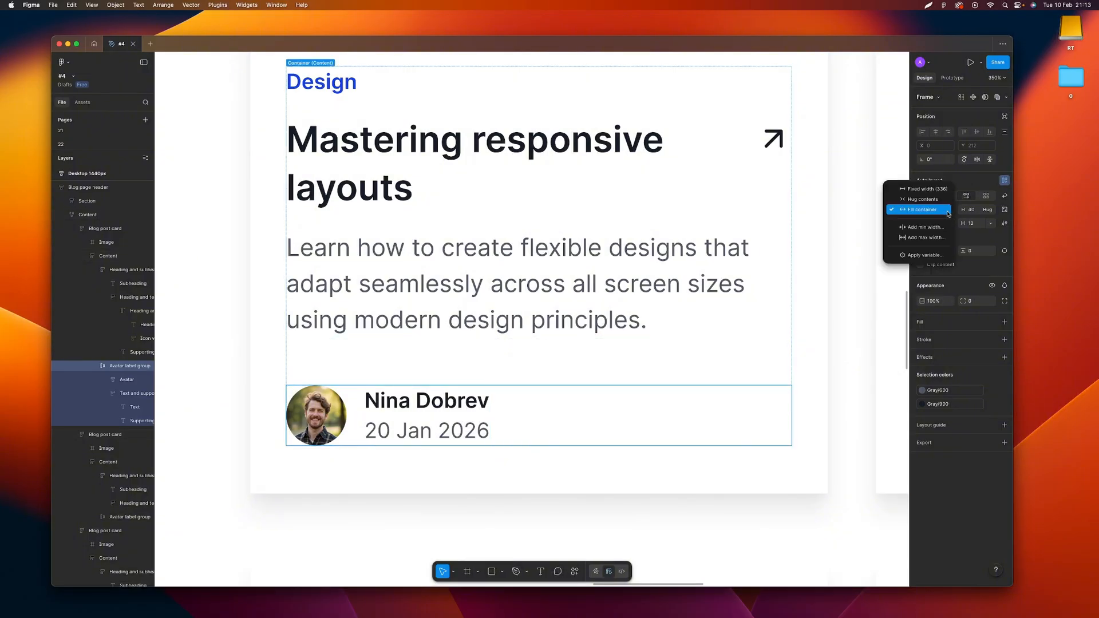
pyautogui.click(936, 197)
pyautogui.click(941, 209)
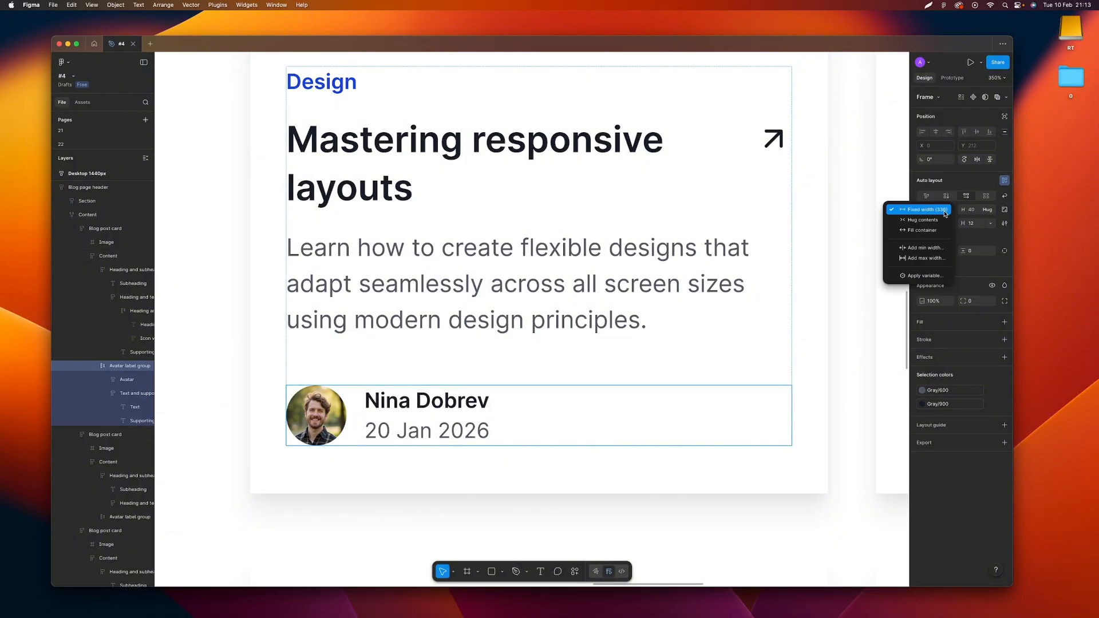
pyautogui.click(935, 221)
pyautogui.click(944, 210)
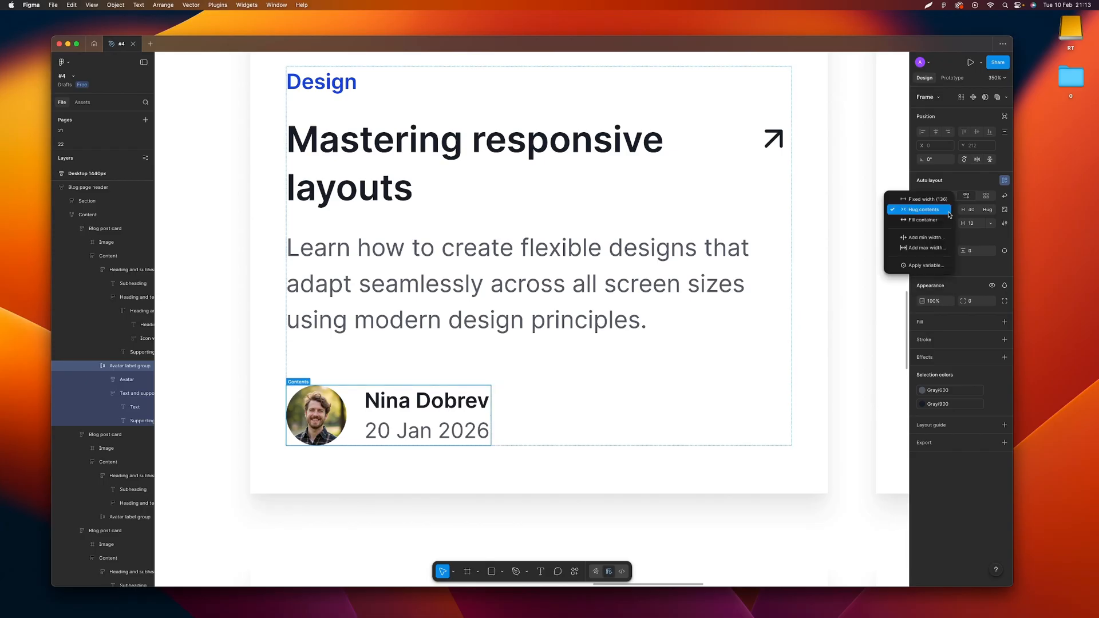
pyautogui.click(939, 223)
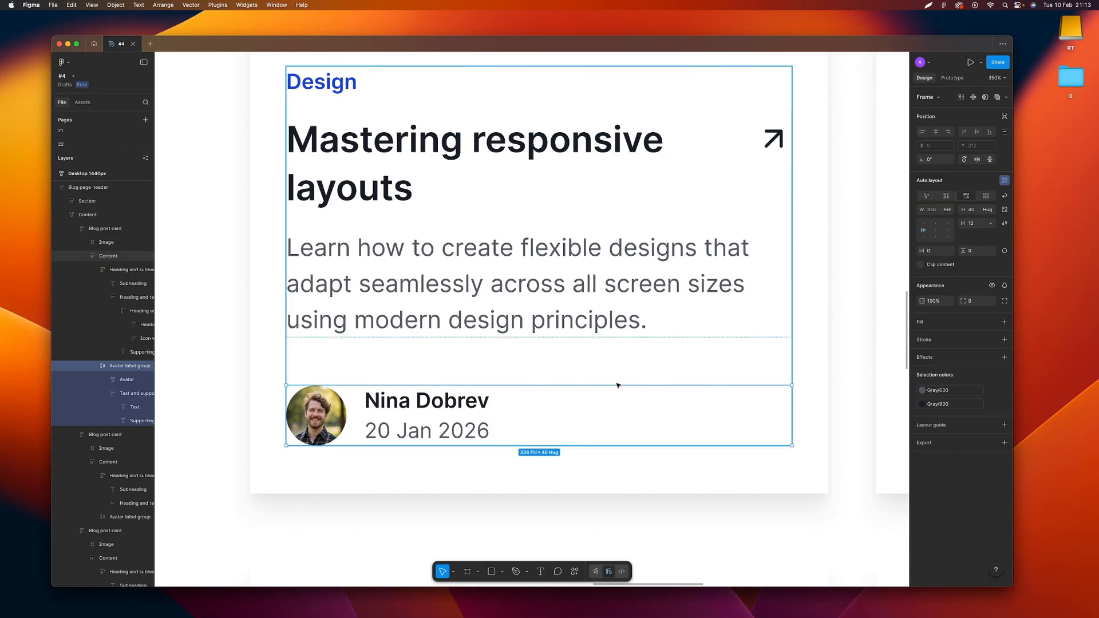
# Set the width of the first card's avatar label group to Hug contents, and return to the Content frame
pyautogui.click(946, 210)
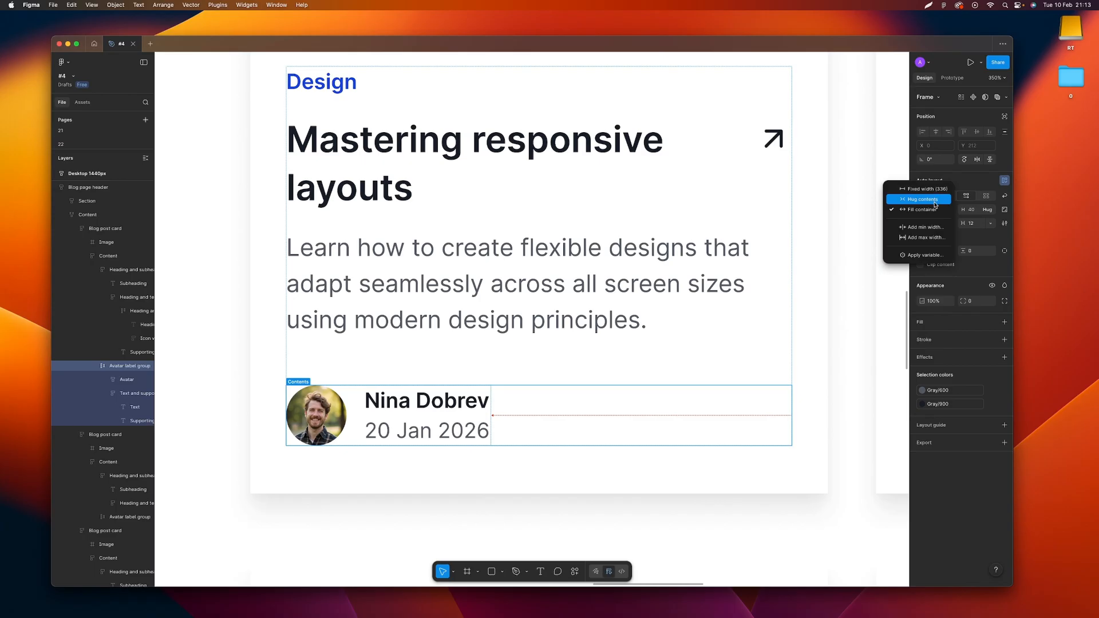
pyautogui.click(934, 200)
pyautogui.scroll(-5, 475, 356)
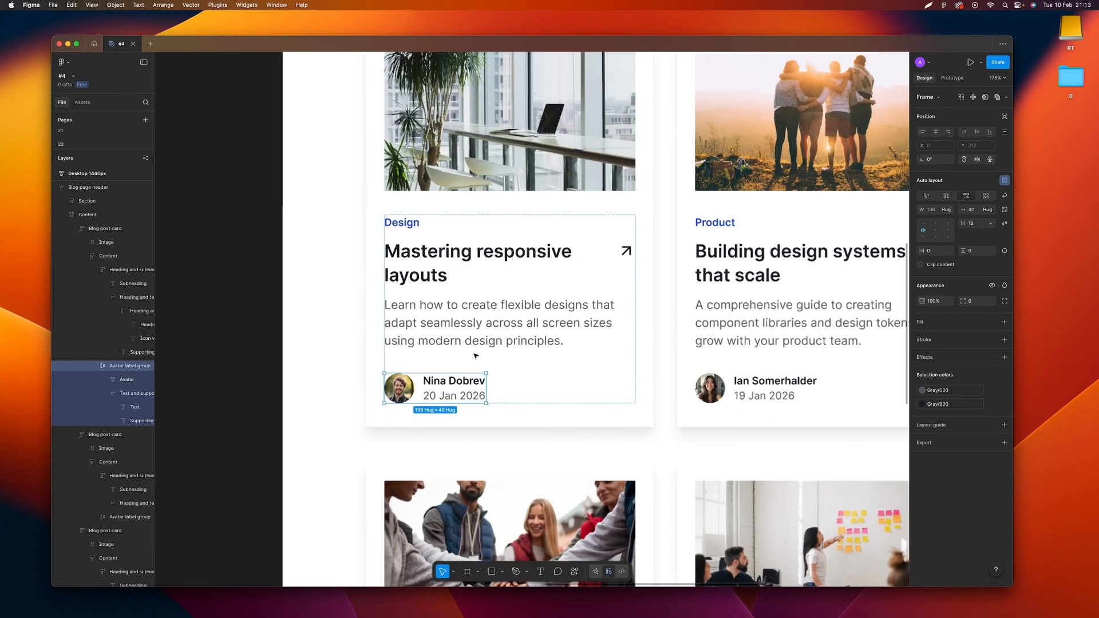
pyautogui.scroll(-3, 476, 356)
pyautogui.click(392, 282)
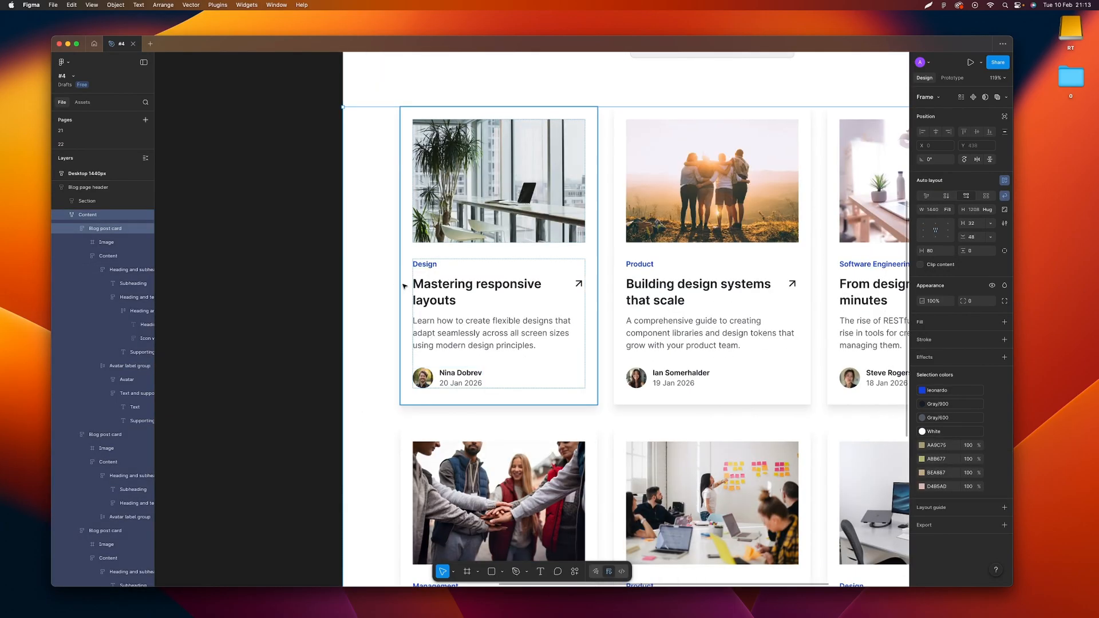
# Check the first card's width sizing options, and try narrowing the card to a width of 379
pyautogui.click(404, 286)
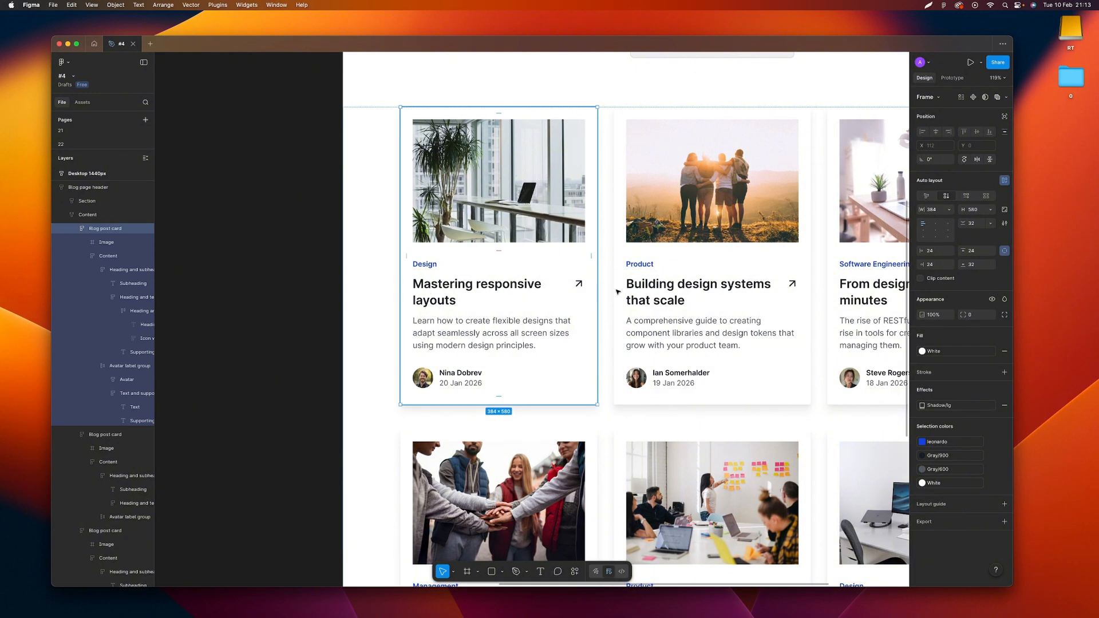
pyautogui.click(948, 210)
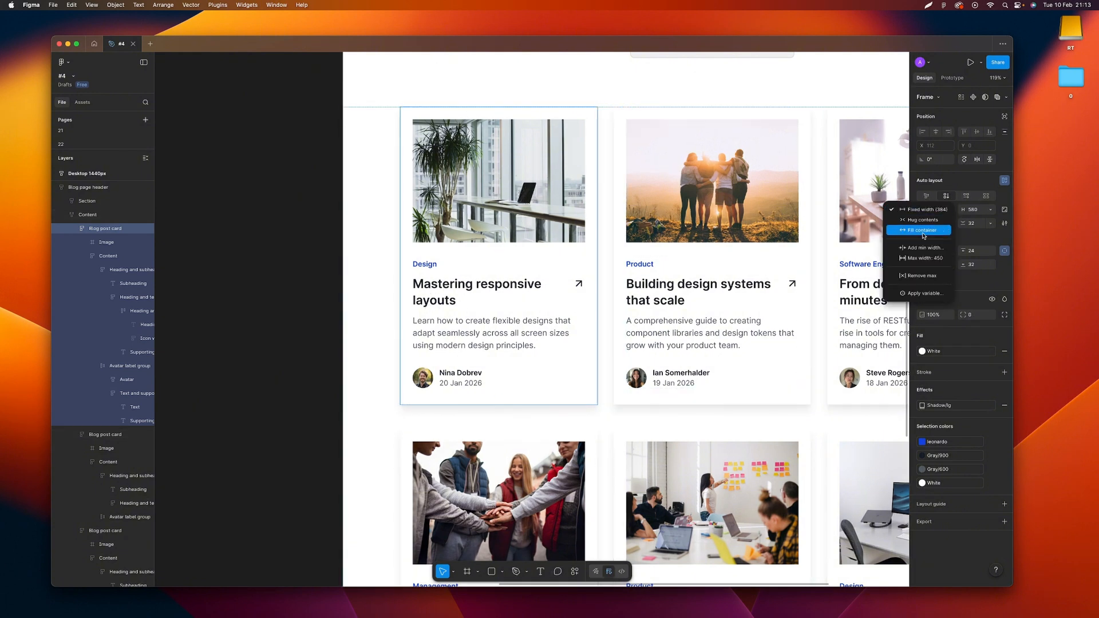
pyautogui.click(645, 261)
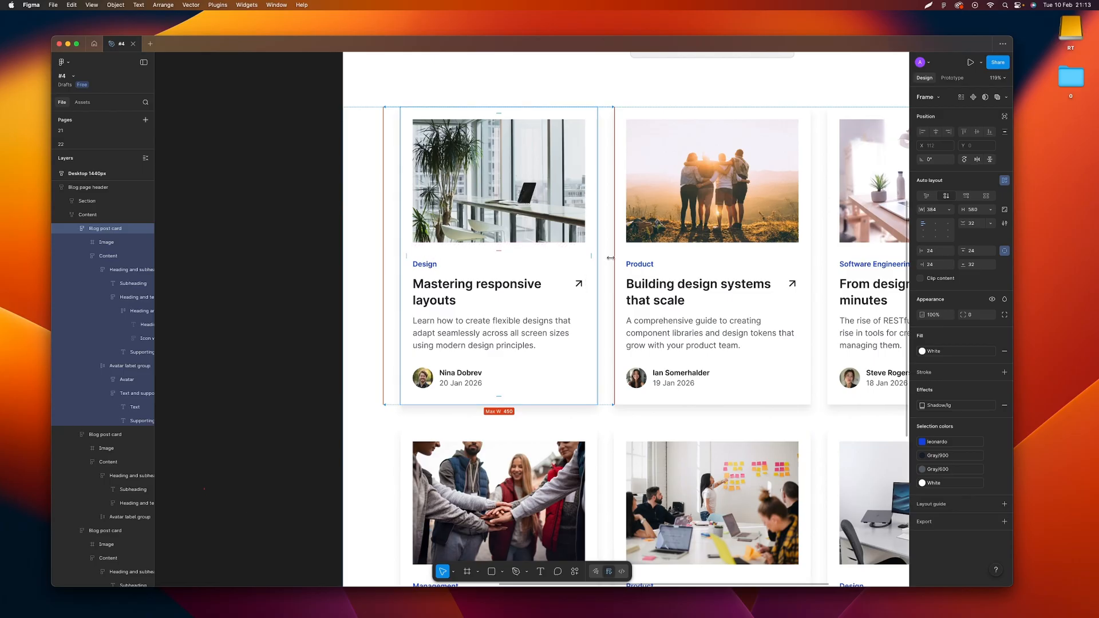
pyautogui.moveTo(611, 258)
pyautogui.mouseDown()
pyautogui.moveTo(656, 260)
pyautogui.moveTo(562, 264)
pyautogui.moveTo(630, 269)
pyautogui.moveTo(596, 268)
pyautogui.mouseUp()
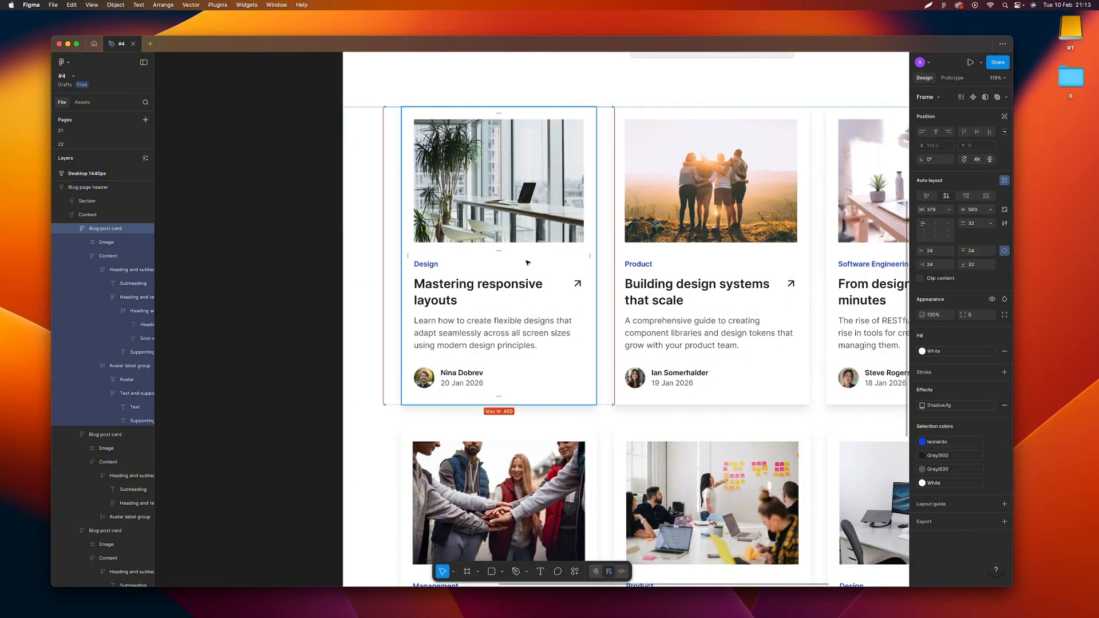
# Examine the responsive card layout and the first card's width sizing options, and deselect the card
pyautogui.scroll(-5, 527, 263)
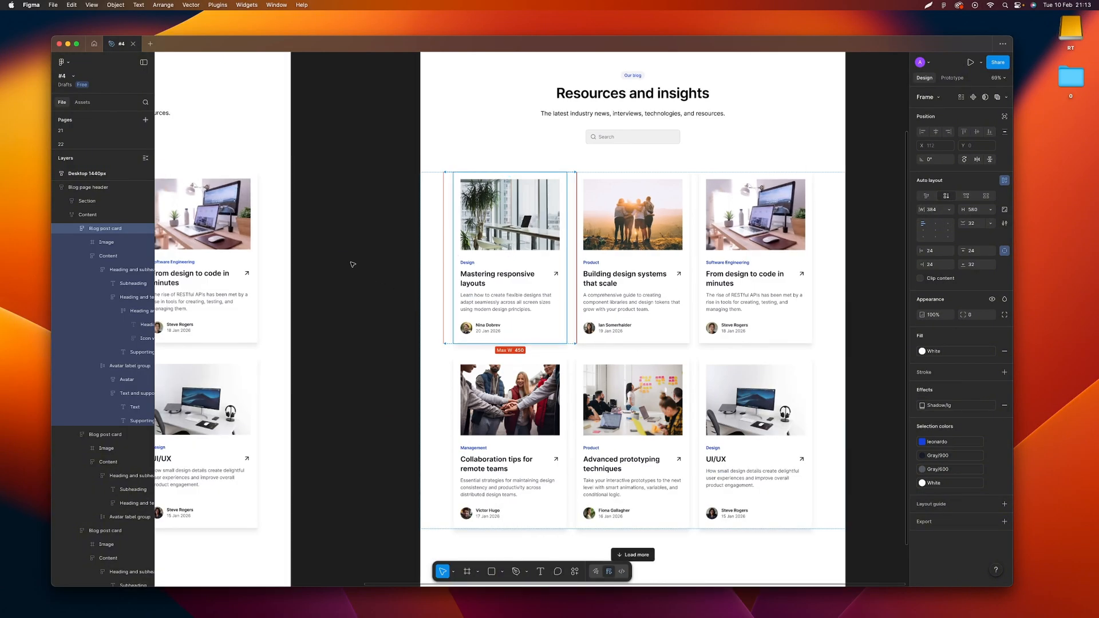
pyautogui.click(375, 264)
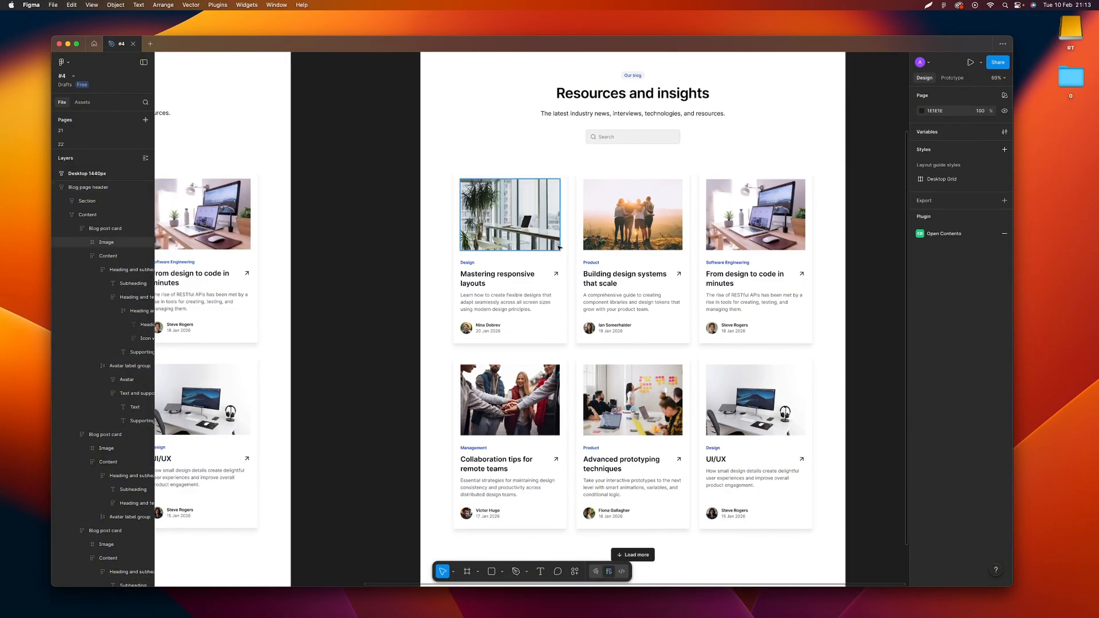
pyautogui.hscroll(1, 544, 249)
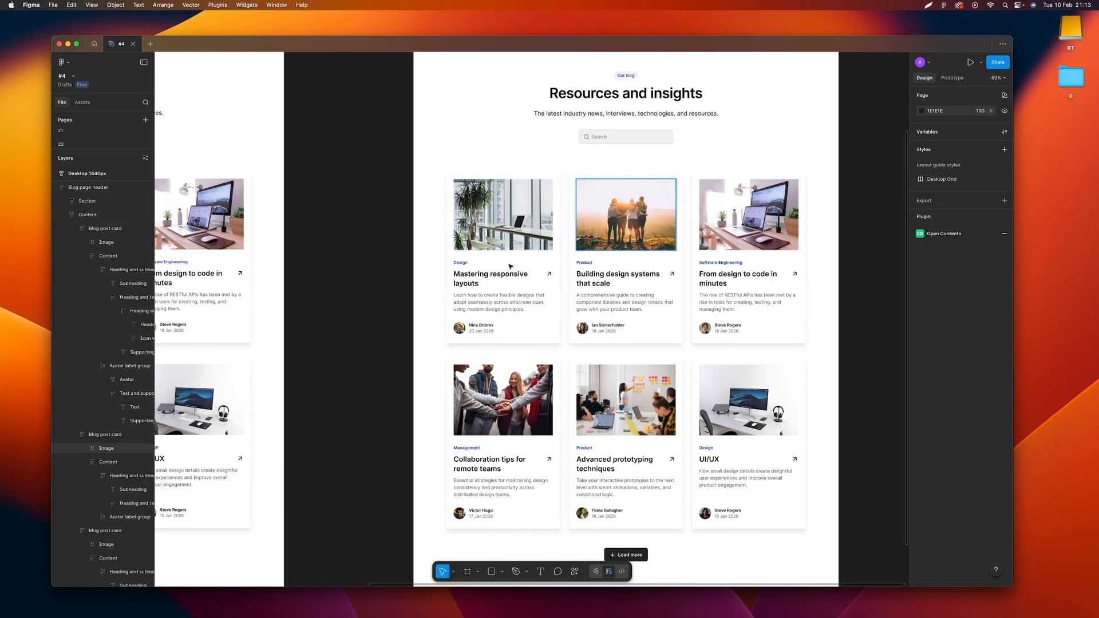
pyautogui.scroll(5, 510, 252)
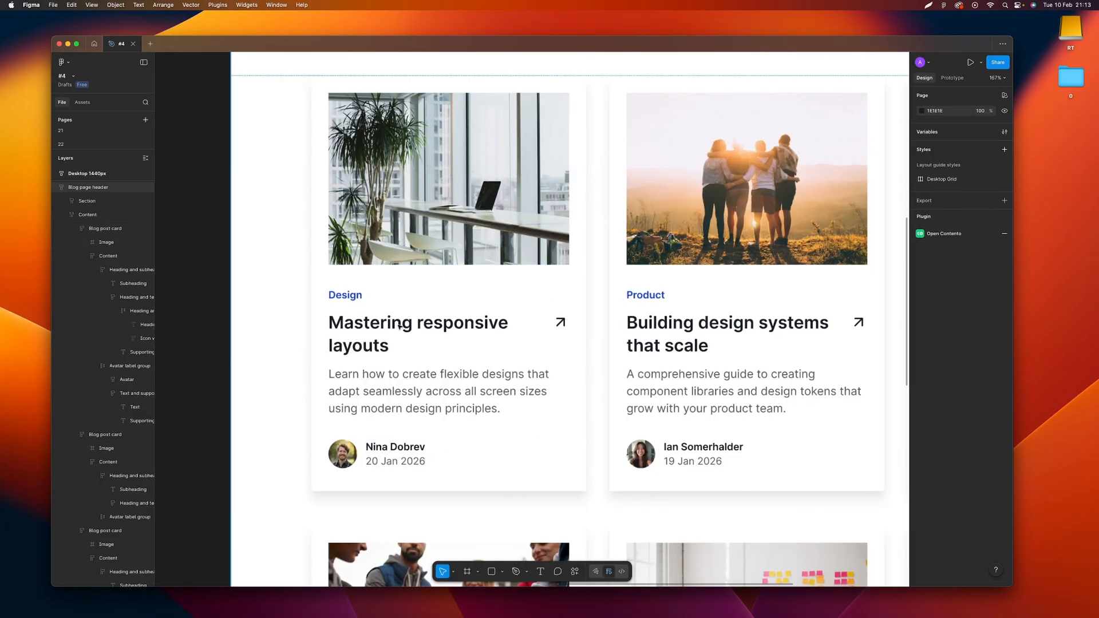
pyautogui.scroll(-3, 399, 326)
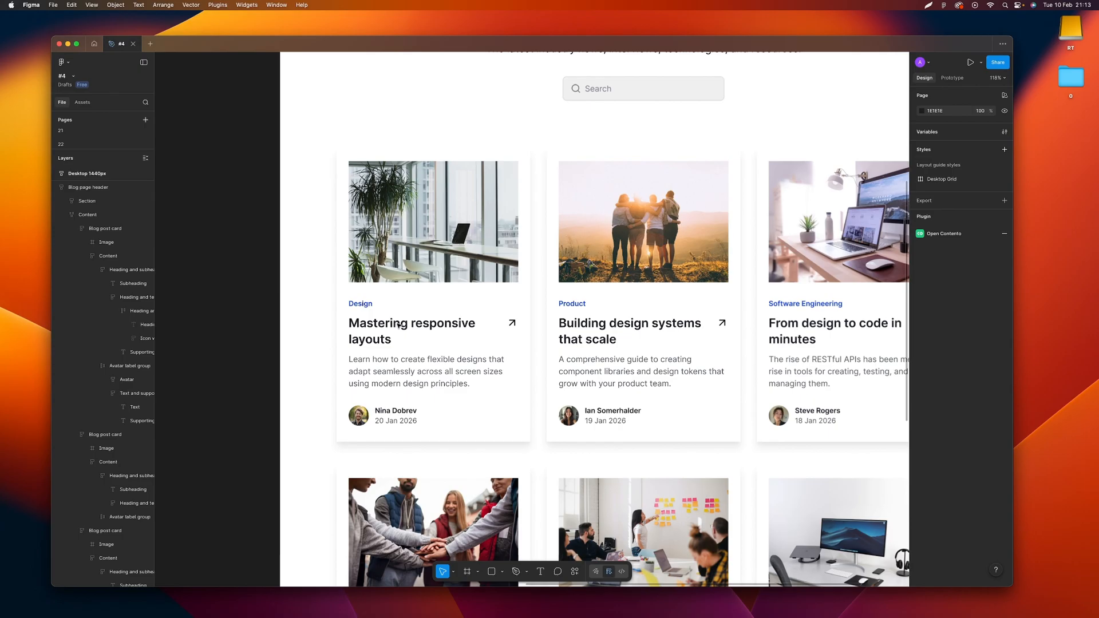
pyautogui.scroll(-3, 399, 326)
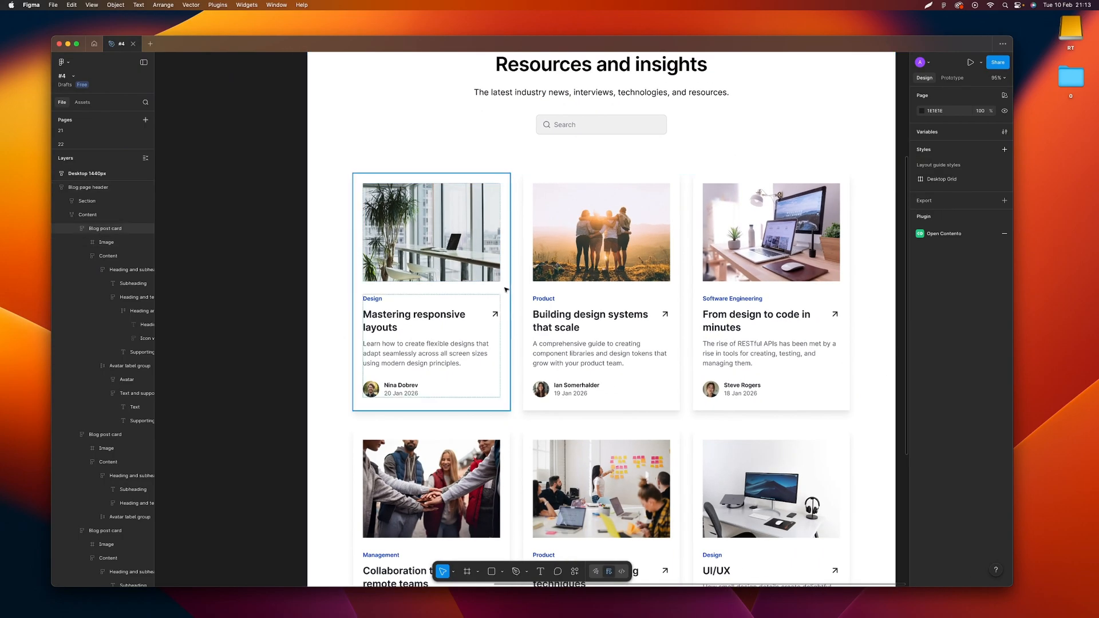
pyautogui.click(506, 290)
pyautogui.click(950, 210)
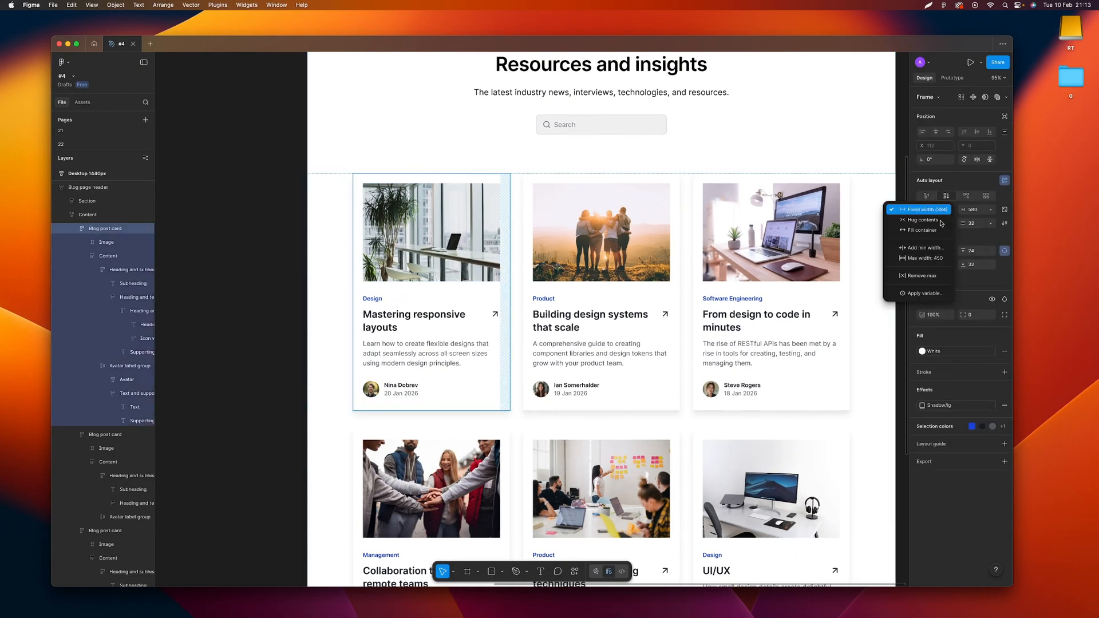
pyautogui.click(281, 190)
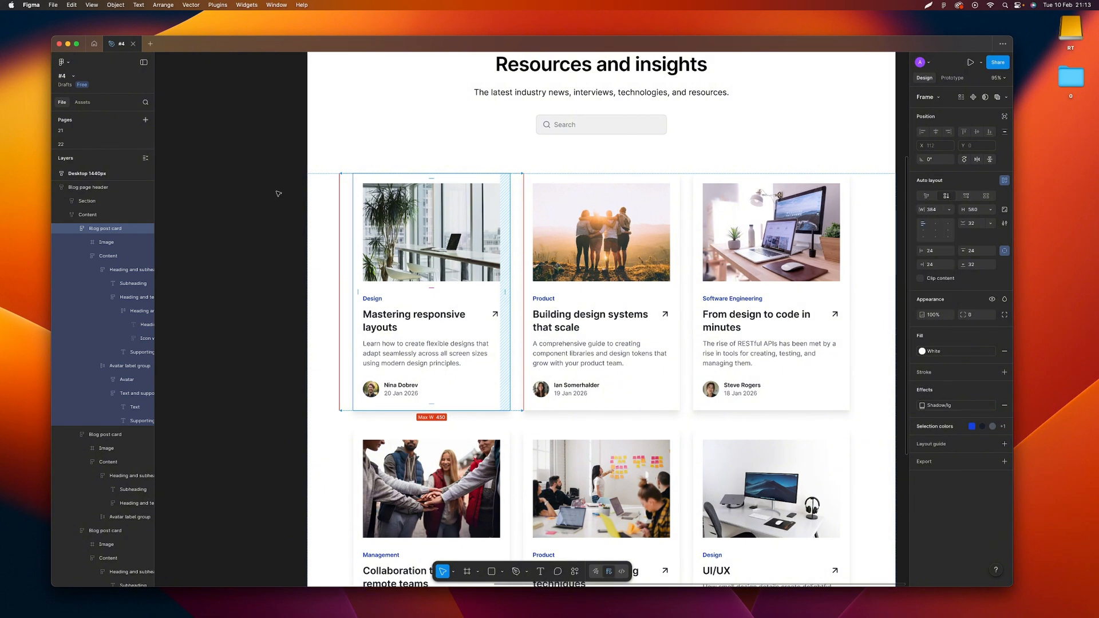
pyautogui.click(280, 195)
pyautogui.hscroll(1, 592, 319)
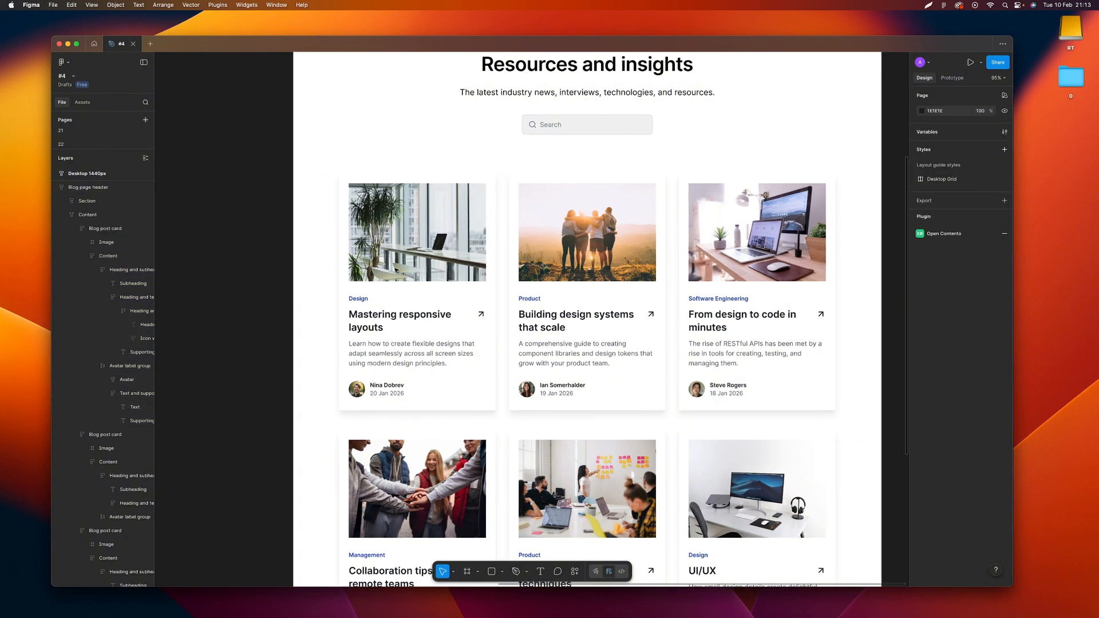
# Append "more copy" to the heading "Mastering responsive layouts" in the first card
pyautogui.keyDown('super'); pyautogui.click(478, 332); pyautogui.keyUp('super')
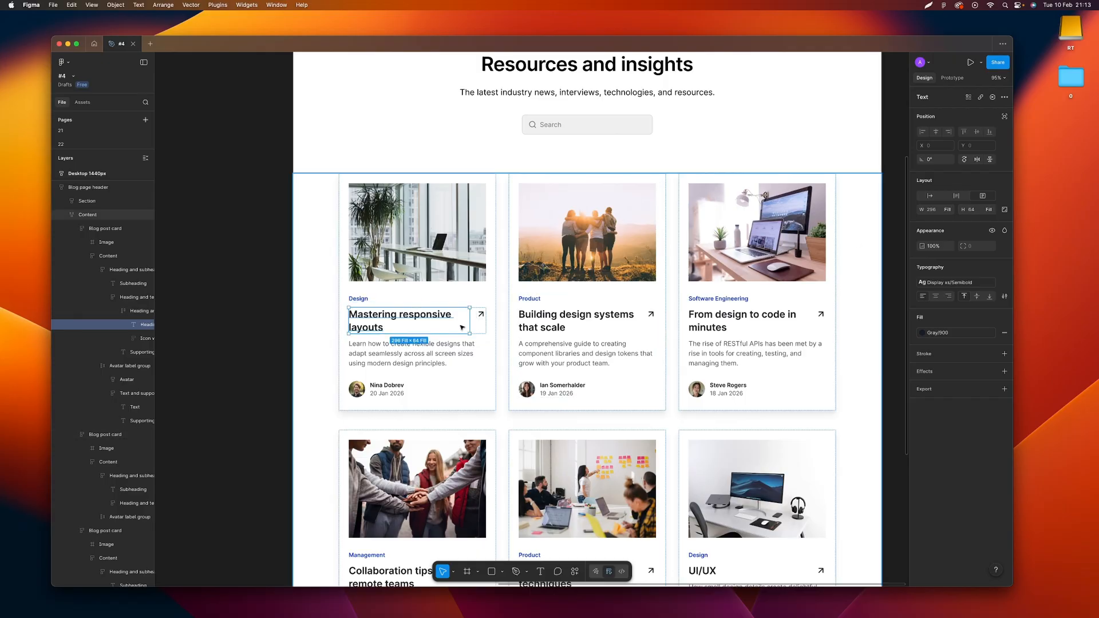
pyautogui.doubleClick(402, 327)
pyautogui.click(401, 327)
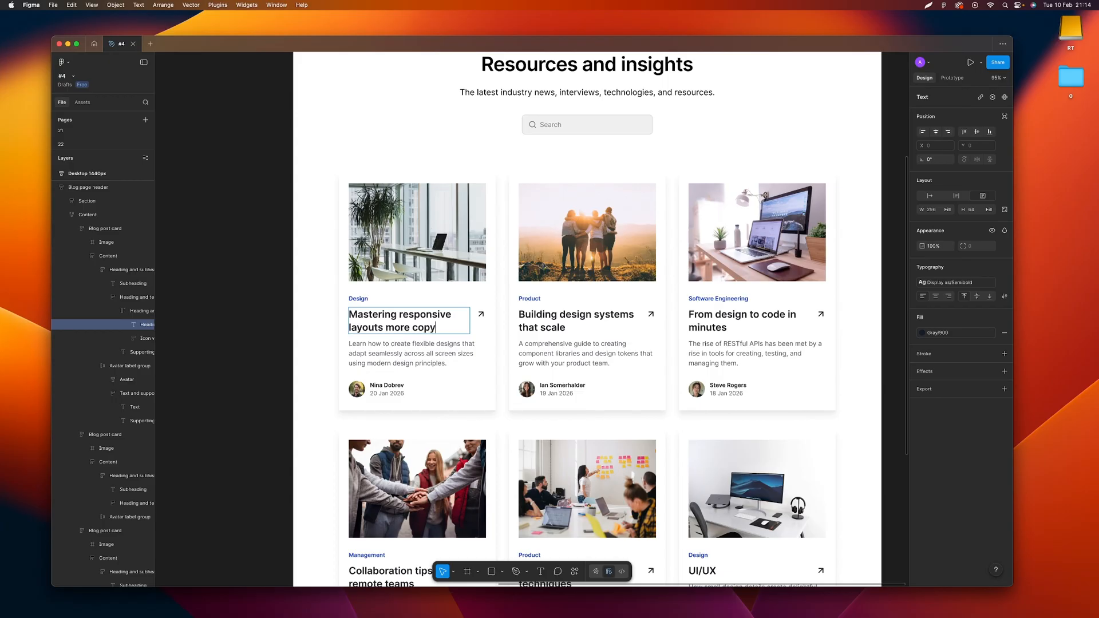
pyautogui.press('Escape')
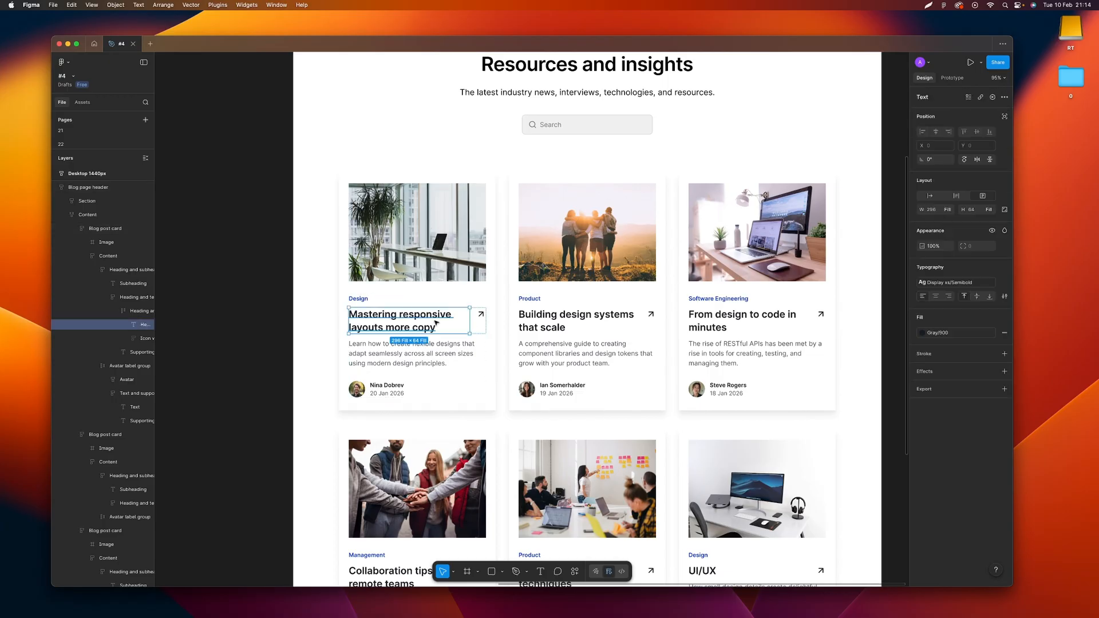
# Try Hug contents as the first card heading's width sizing, and set it back to Fill container
pyautogui.click(950, 211)
pyautogui.click(939, 202)
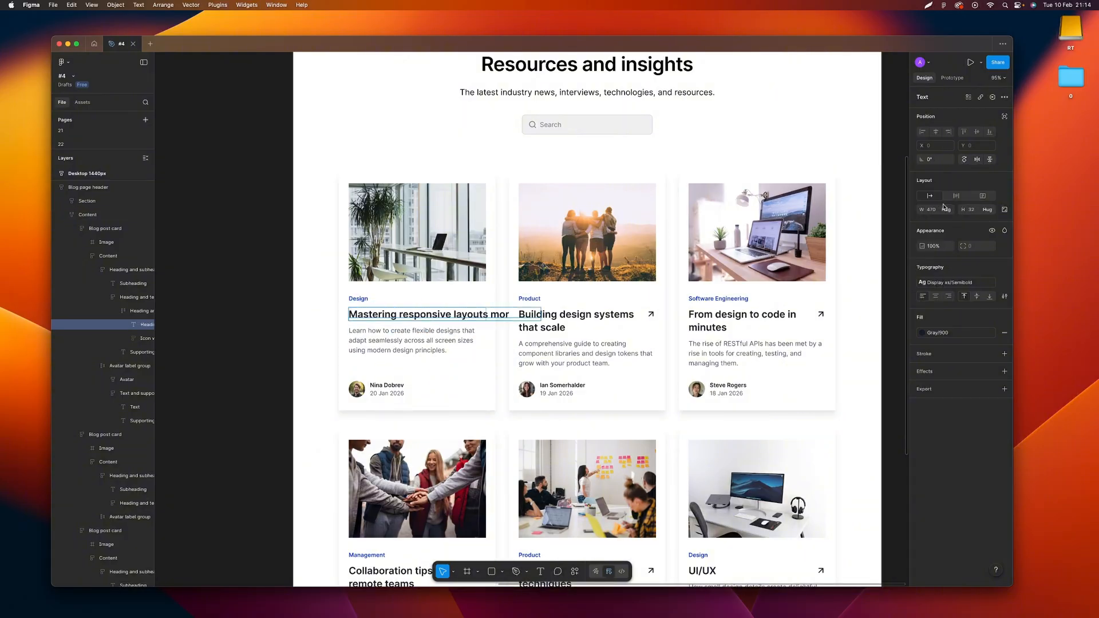
pyautogui.click(951, 211)
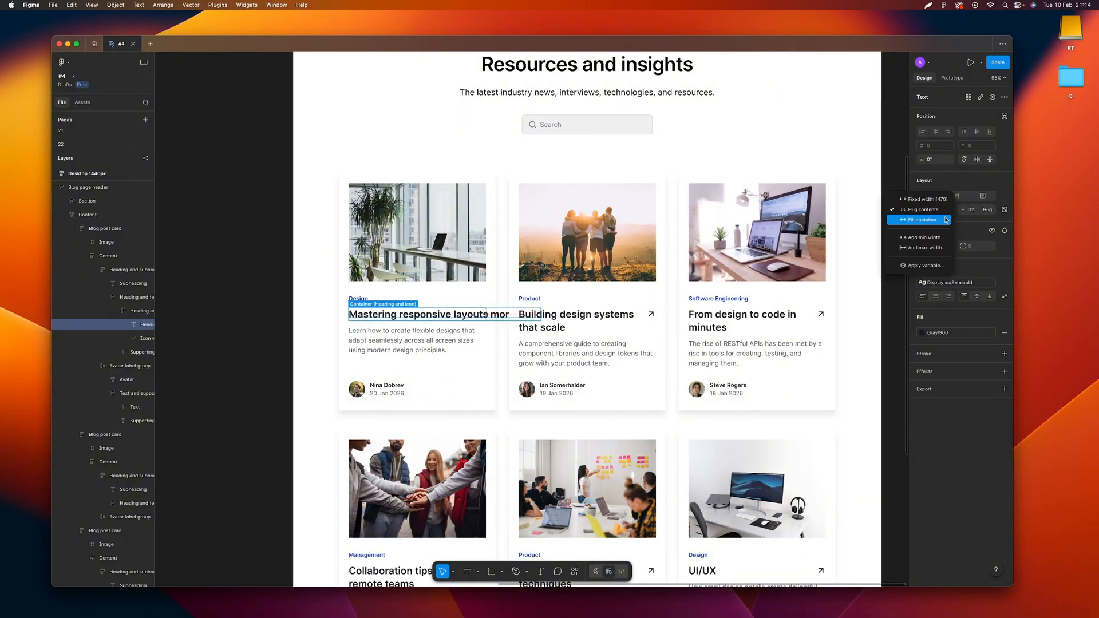
pyautogui.click(945, 220)
pyautogui.click(949, 211)
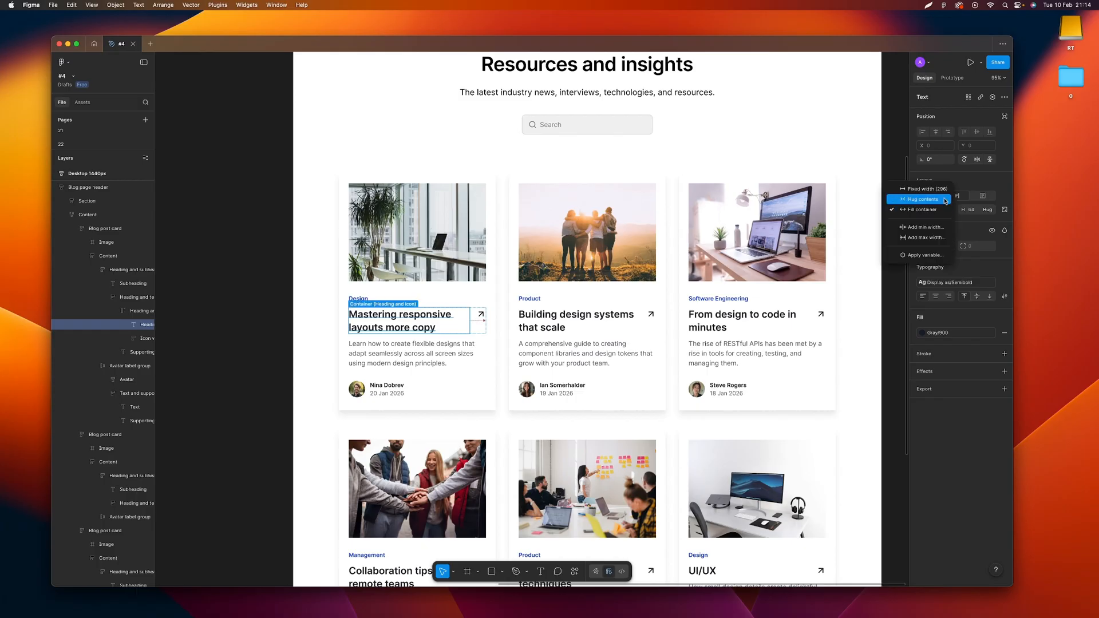
pyautogui.click(483, 321)
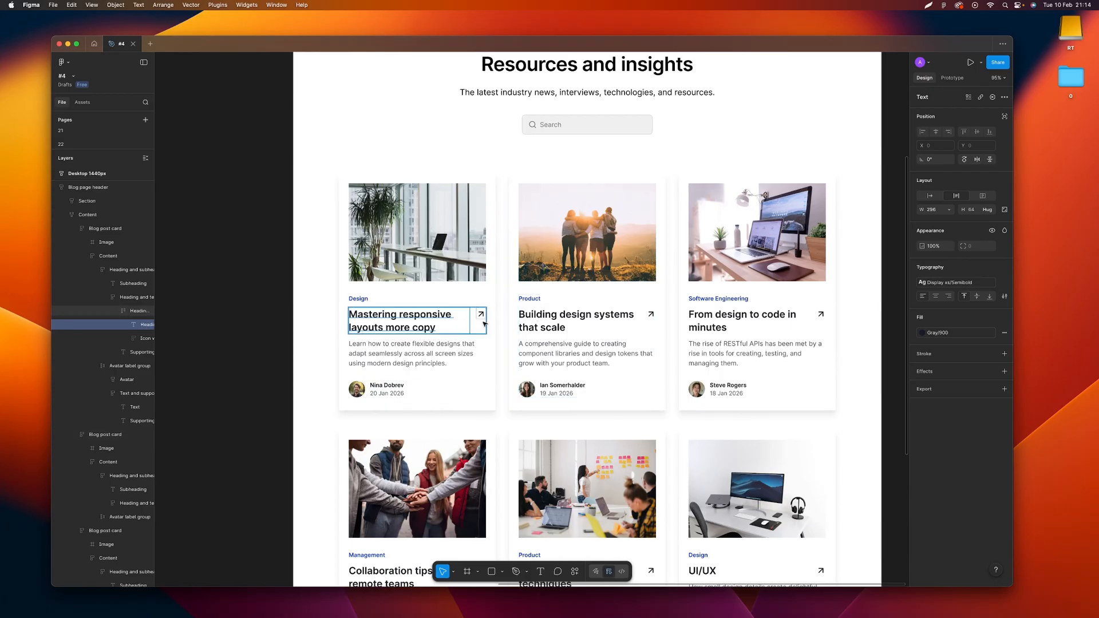
# Set the first card's heading and icon frame to a fixed width of 336
pyautogui.press('Escape')
pyautogui.click(948, 210)
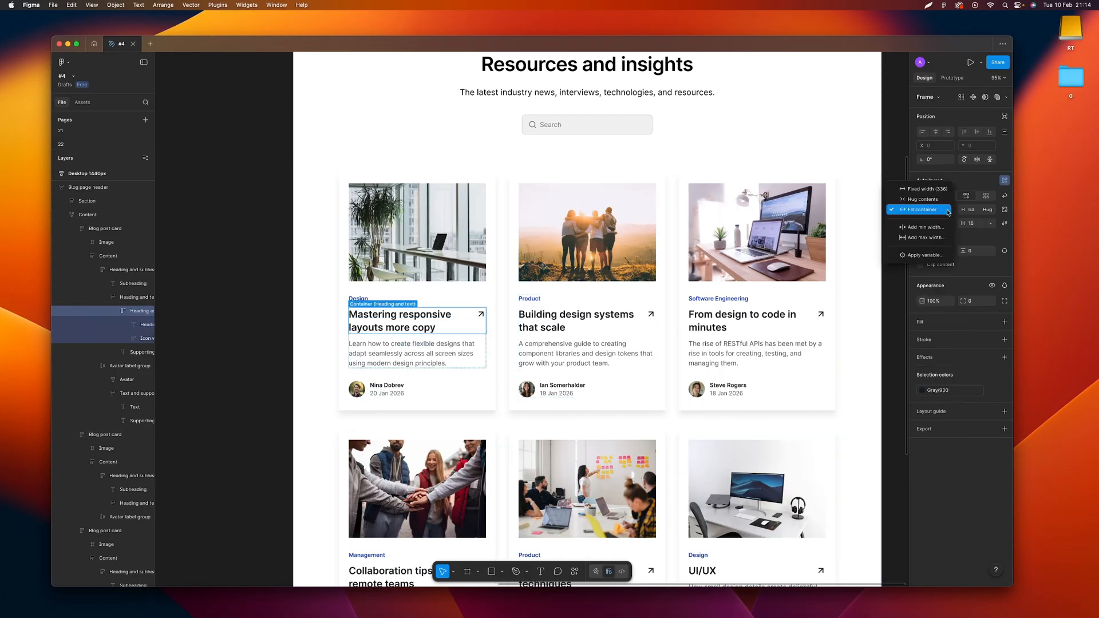
pyautogui.click(945, 190)
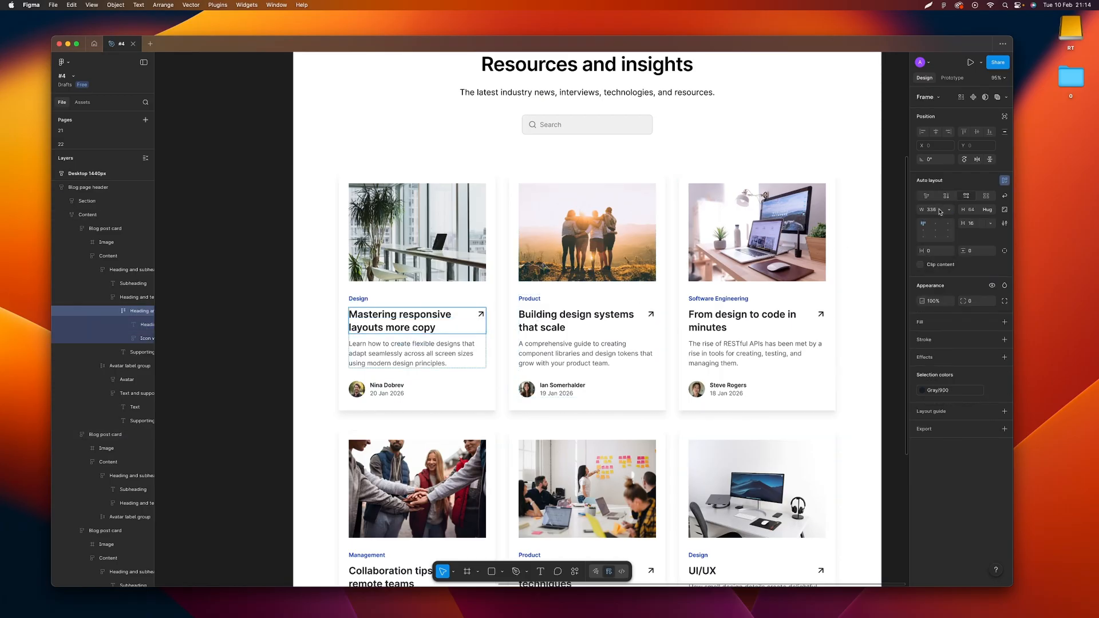
pyautogui.click(933, 211)
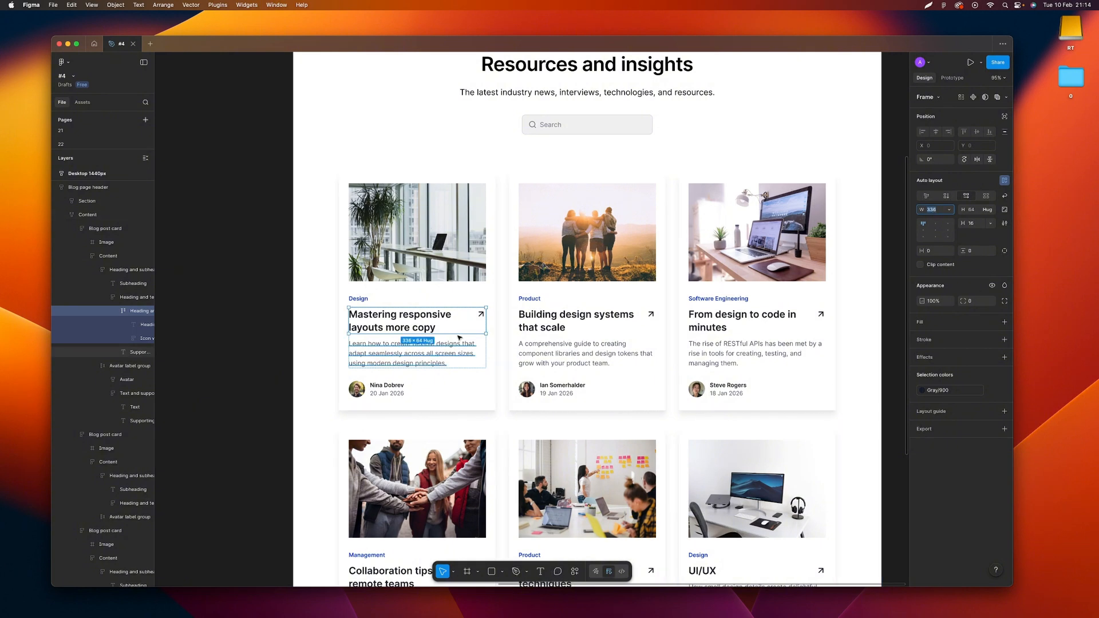
# Set the first blog post card's width to 400
pyautogui.click(495, 290)
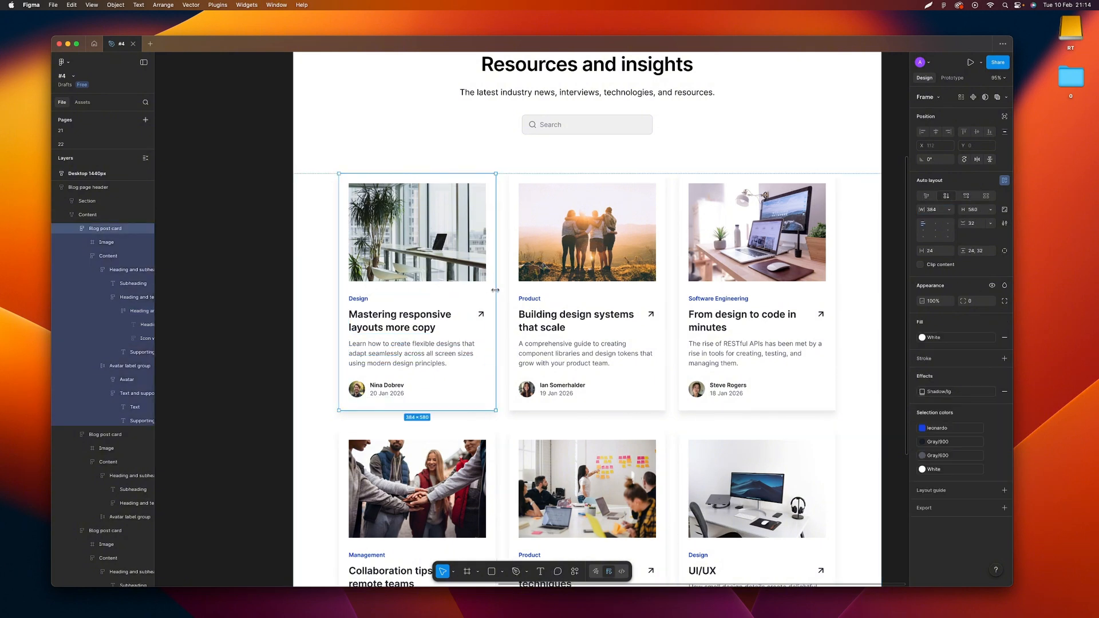
pyautogui.click(933, 211)
pyautogui.write('40')
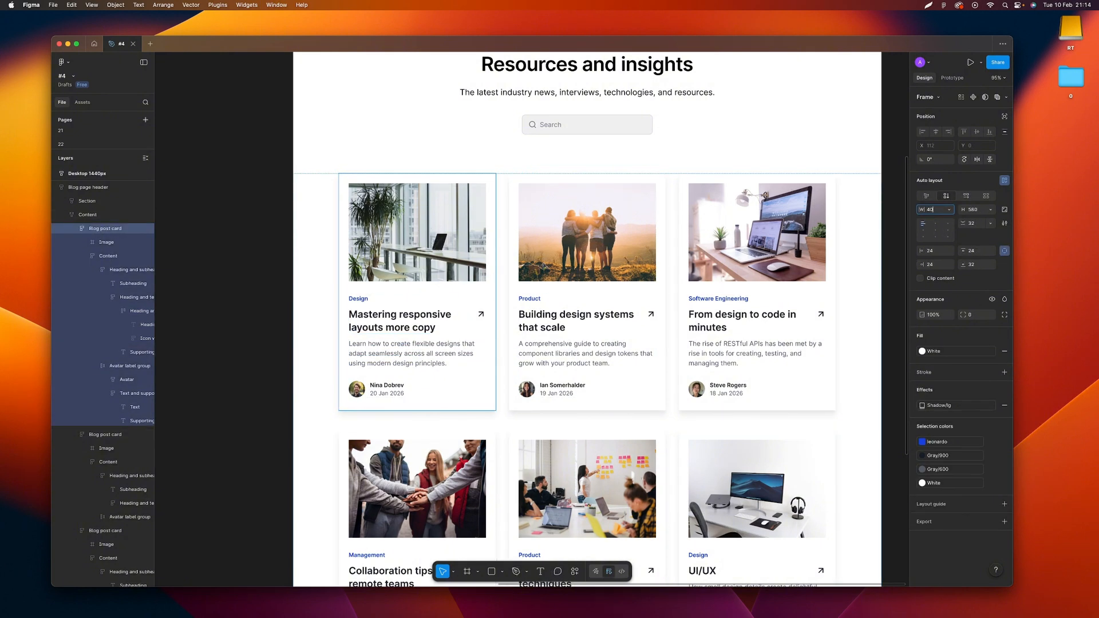
pyautogui.write('0')
pyautogui.press('Return')
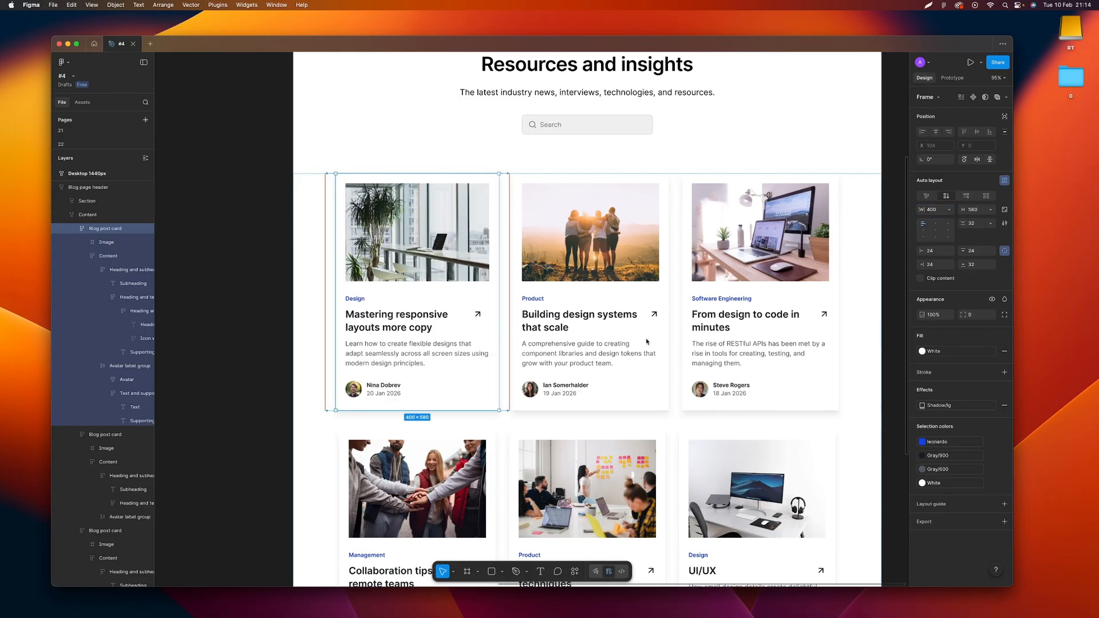
# Check the width sizing options of the first card's Content frame and its heading and subheading group
pyautogui.click(421, 328)
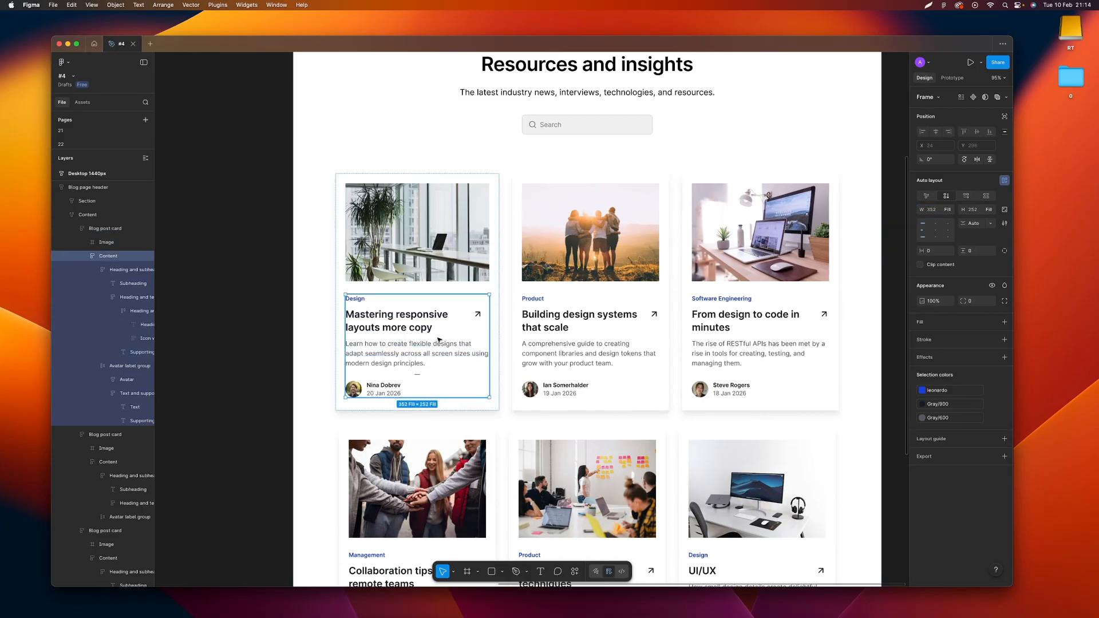
pyautogui.click(948, 211)
pyautogui.click(817, 251)
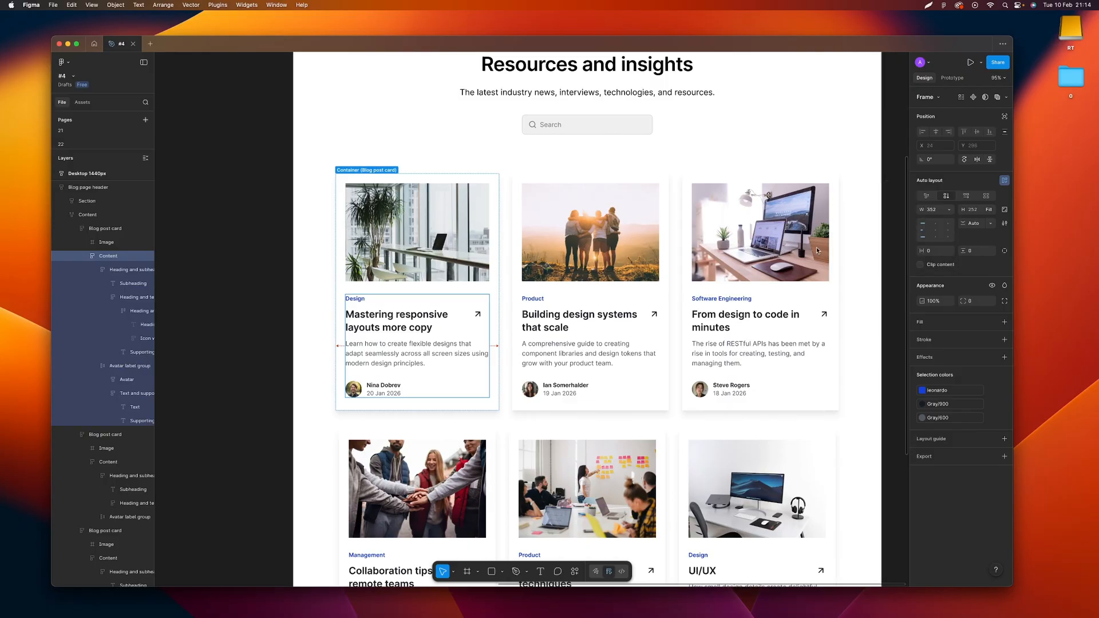
pyautogui.click(418, 336)
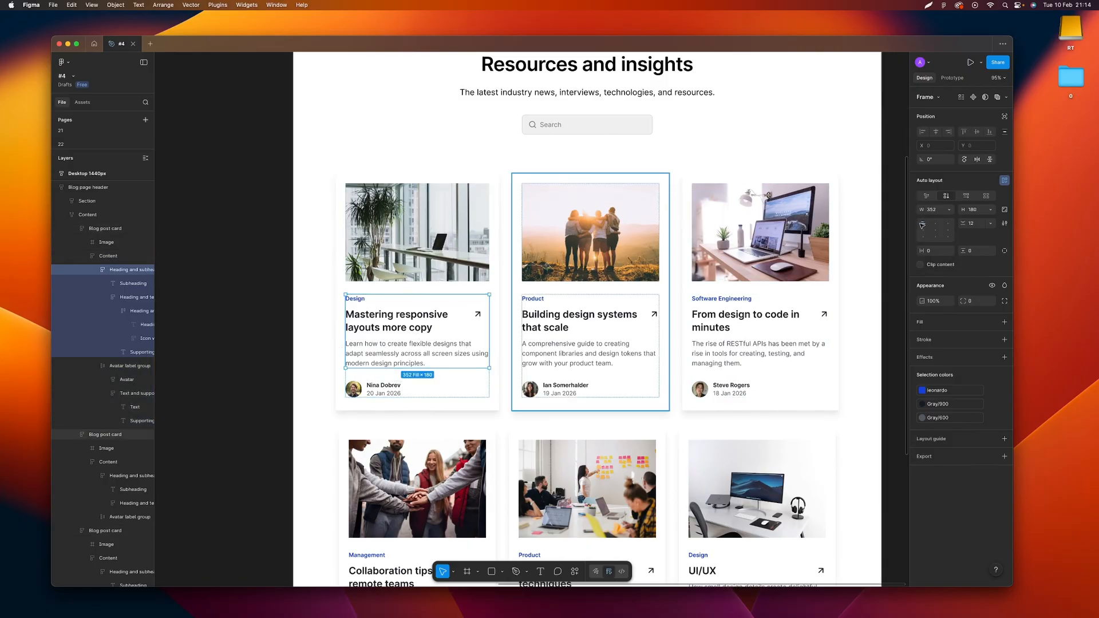
pyautogui.click(948, 212)
pyautogui.click(947, 215)
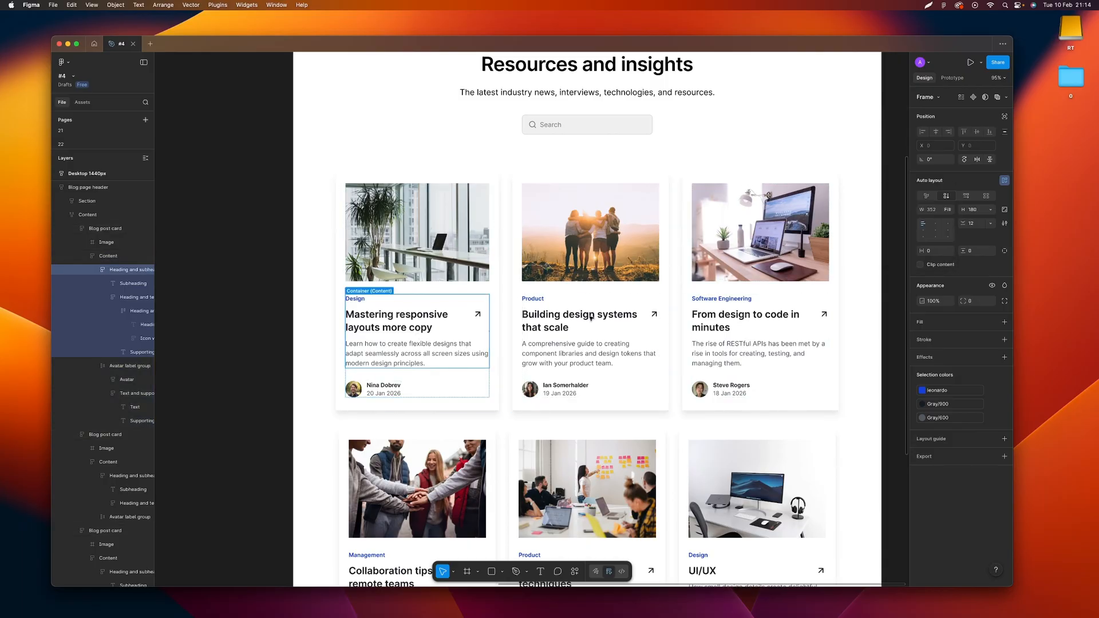
pyautogui.click(443, 389)
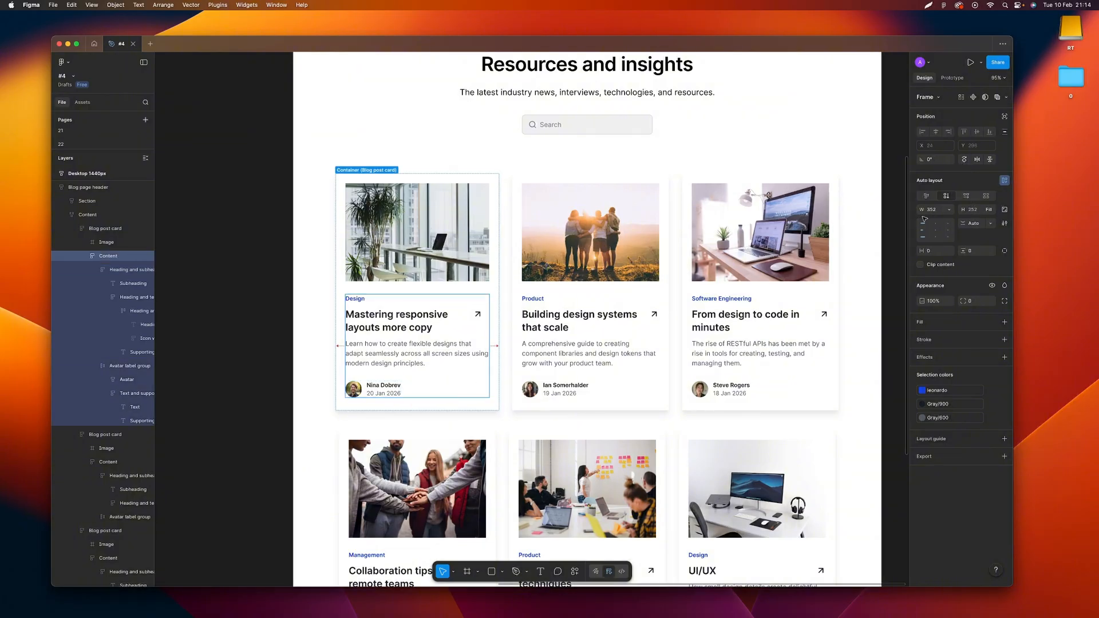
pyautogui.click(859, 200)
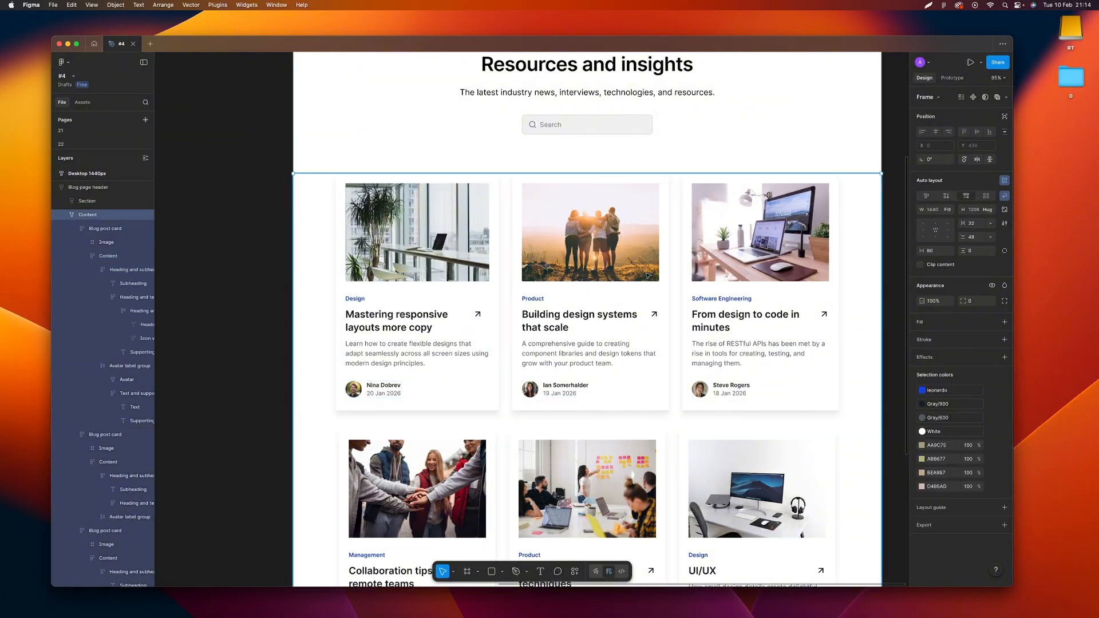
# Show the first card's max width setting and accept 450 as its value
pyautogui.click(484, 265)
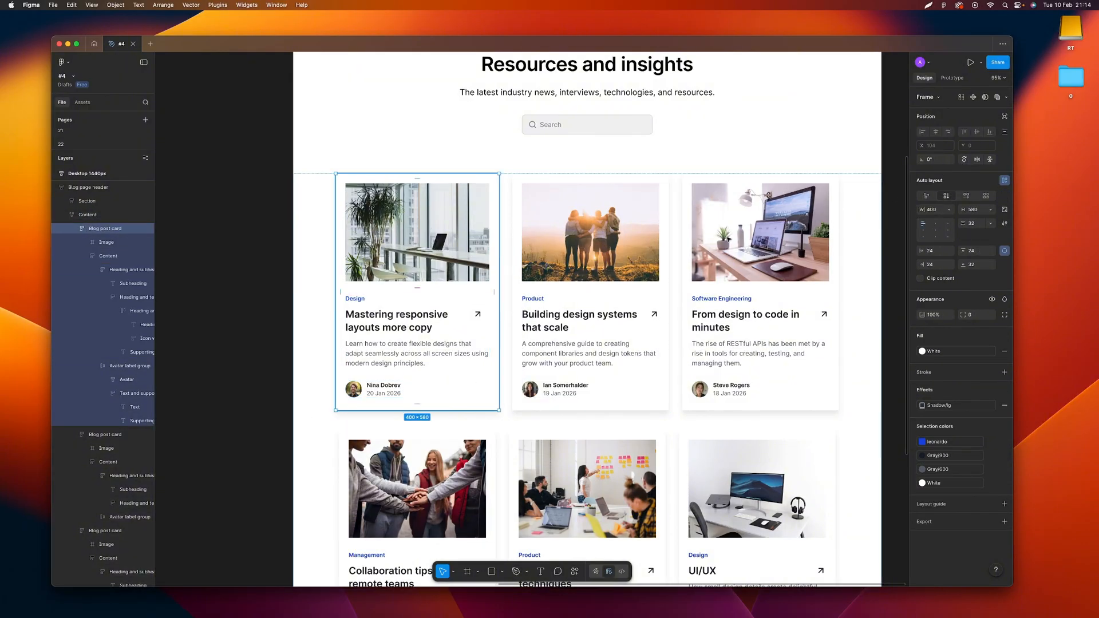
pyautogui.click(948, 211)
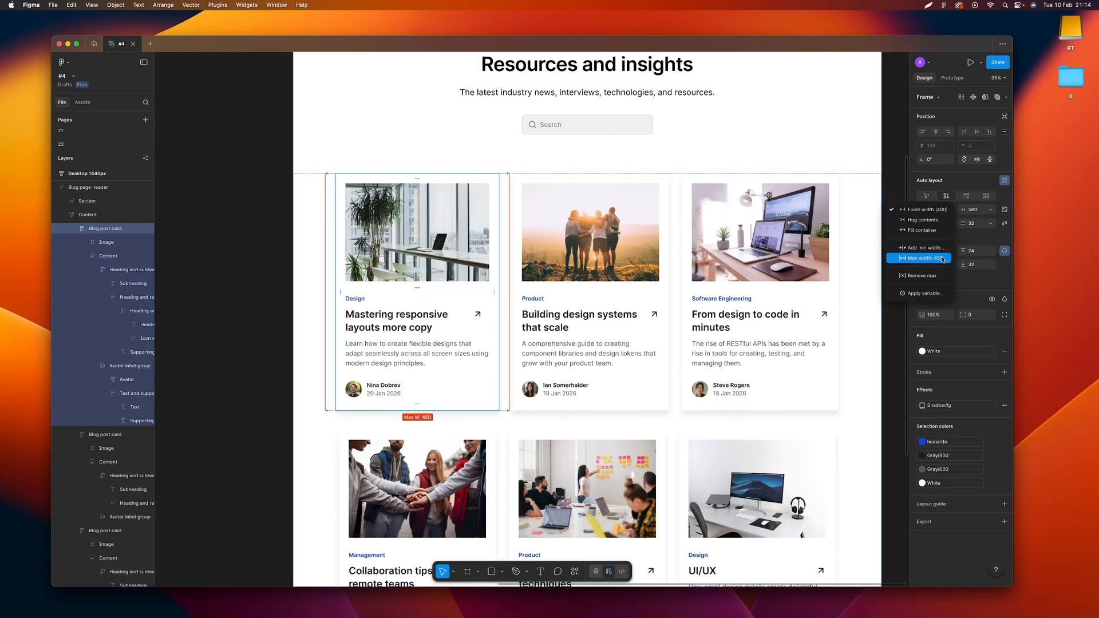
pyautogui.click(917, 258)
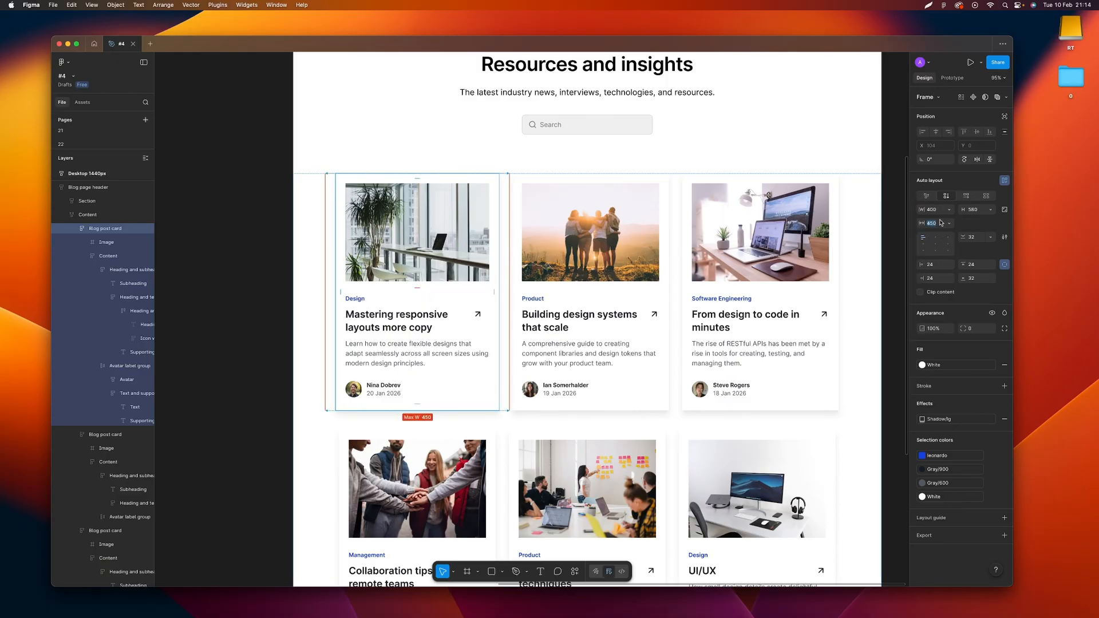
pyautogui.press('Return')
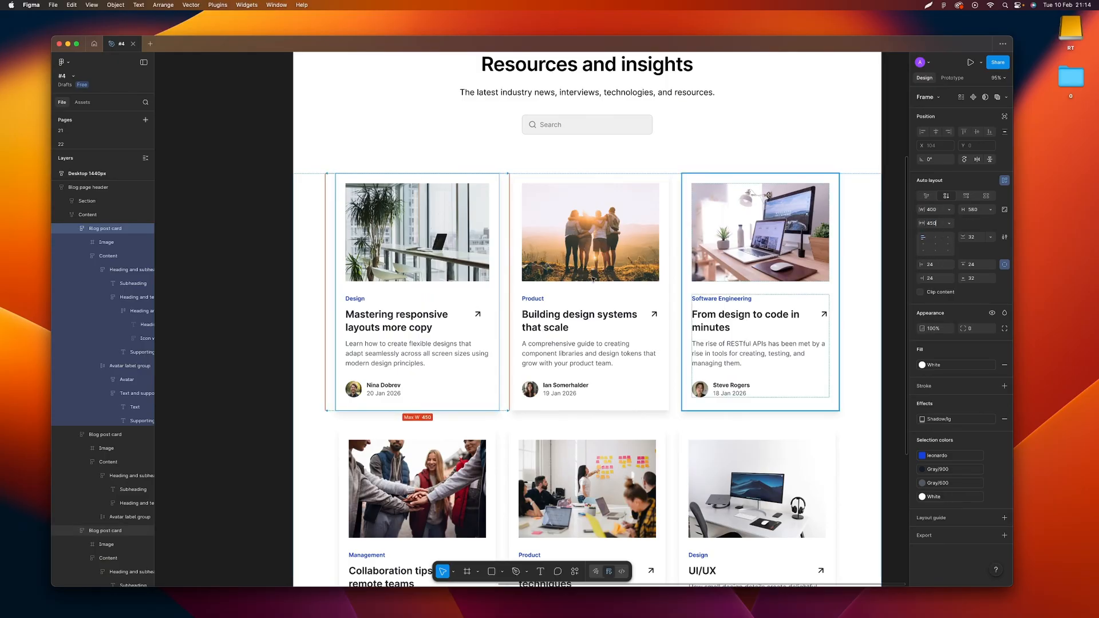
# Widen the first blog post card to its maximum width of 450
pyautogui.click(499, 284)
pyautogui.press('super+z')
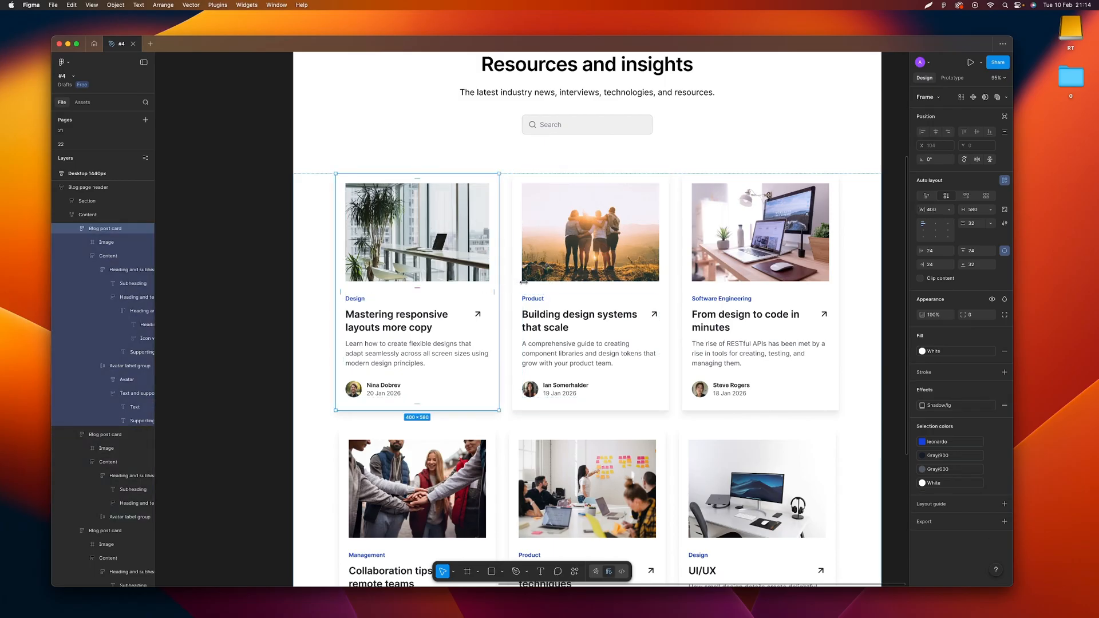
pyautogui.moveTo(523, 282); pyautogui.dragTo(573, 287)
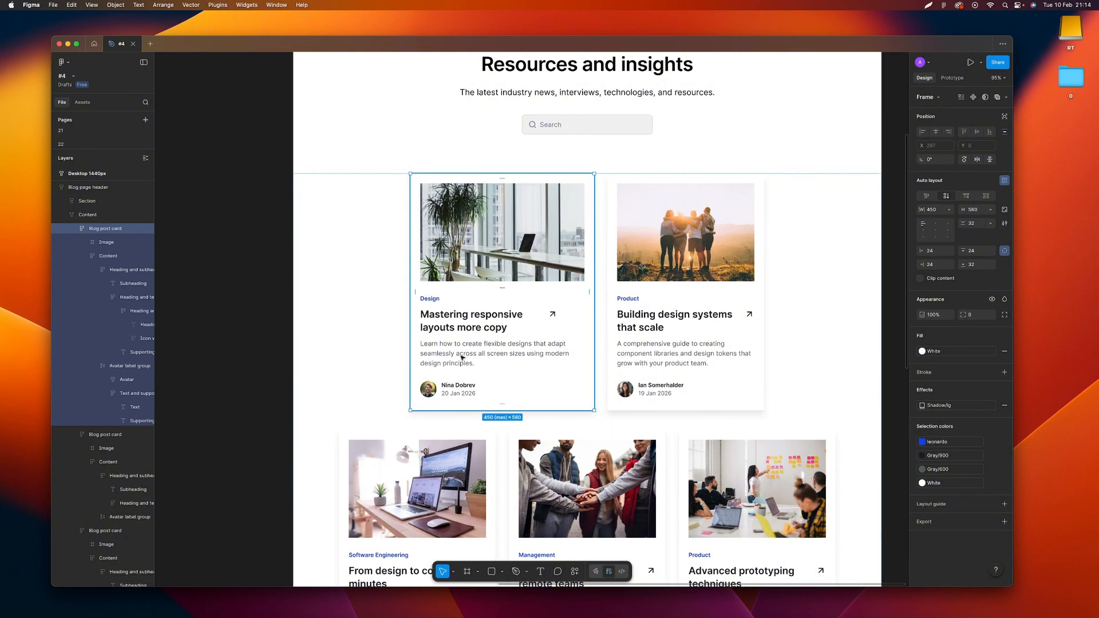
# Set the height of the first card's "Design" subheading to 32 and align its text vertically to the middle
pyautogui.scroll(5, 435, 320)
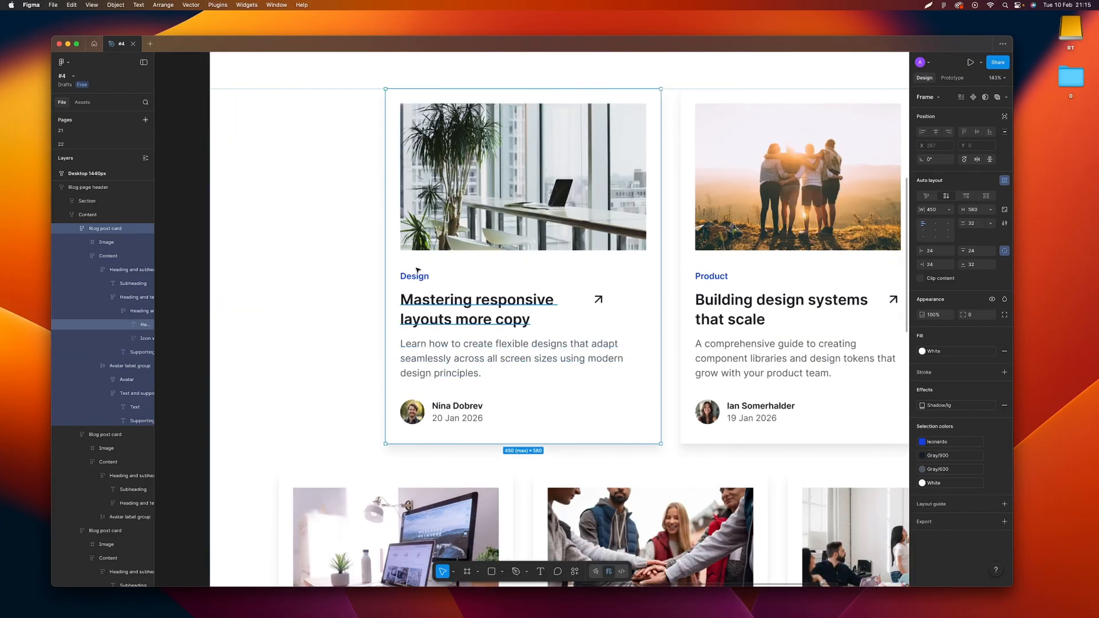
pyautogui.keyDown('super'); pyautogui.click(423, 276); pyautogui.keyUp('super')
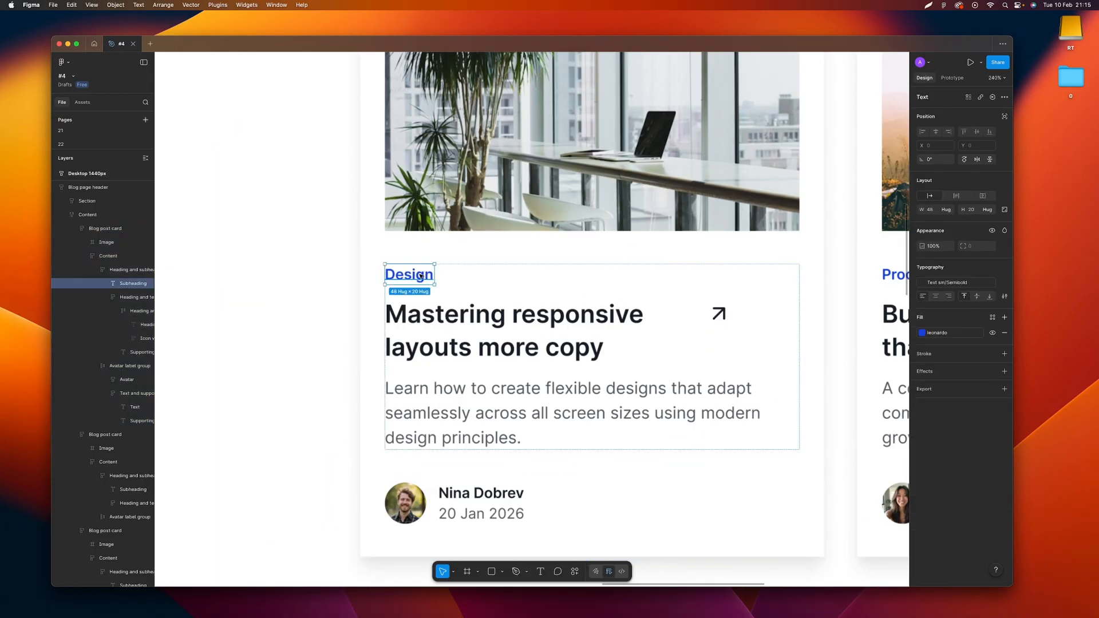
pyautogui.keyDown('super'); pyautogui.click(448, 288); pyautogui.keyUp('super')
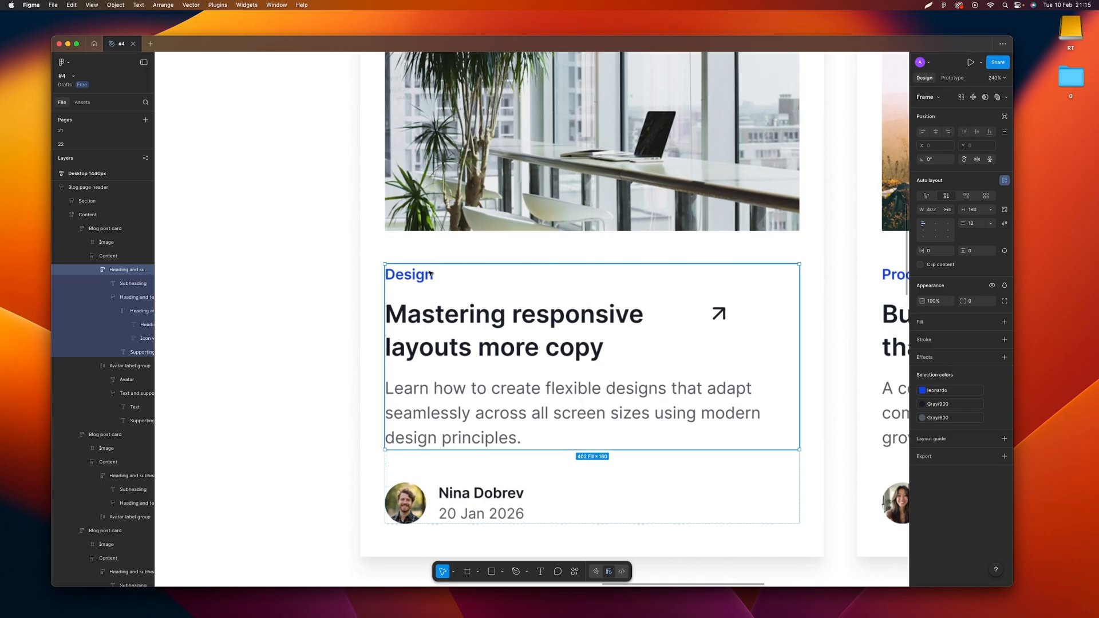
pyautogui.click(430, 275)
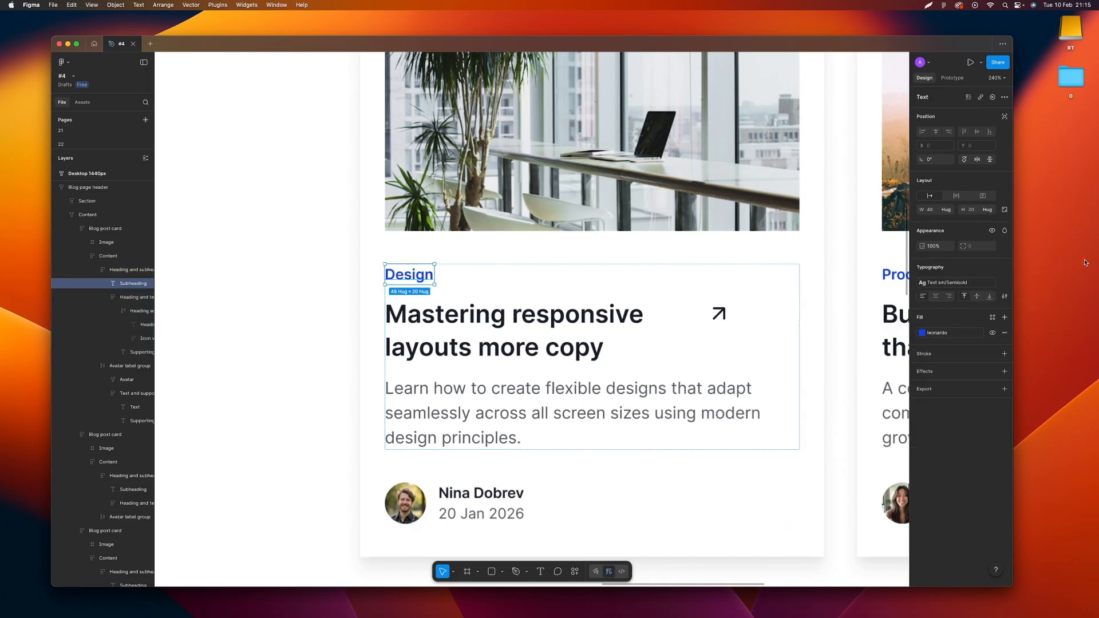
pyautogui.click(992, 209)
pyautogui.click(982, 222)
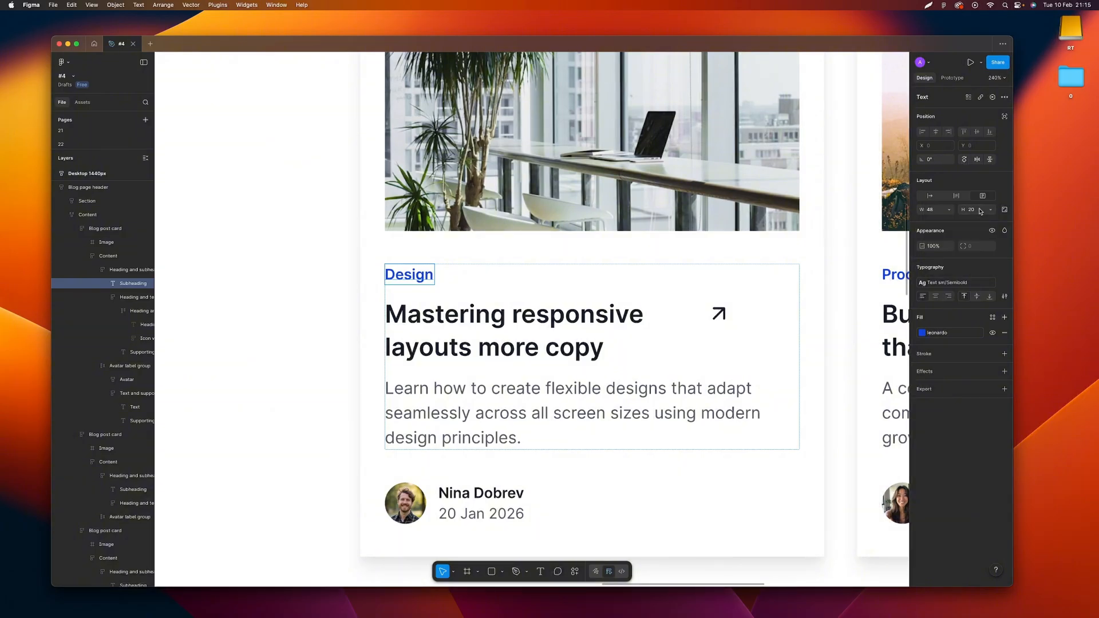
pyautogui.click(978, 212)
pyautogui.write('32')
pyautogui.press('Return')
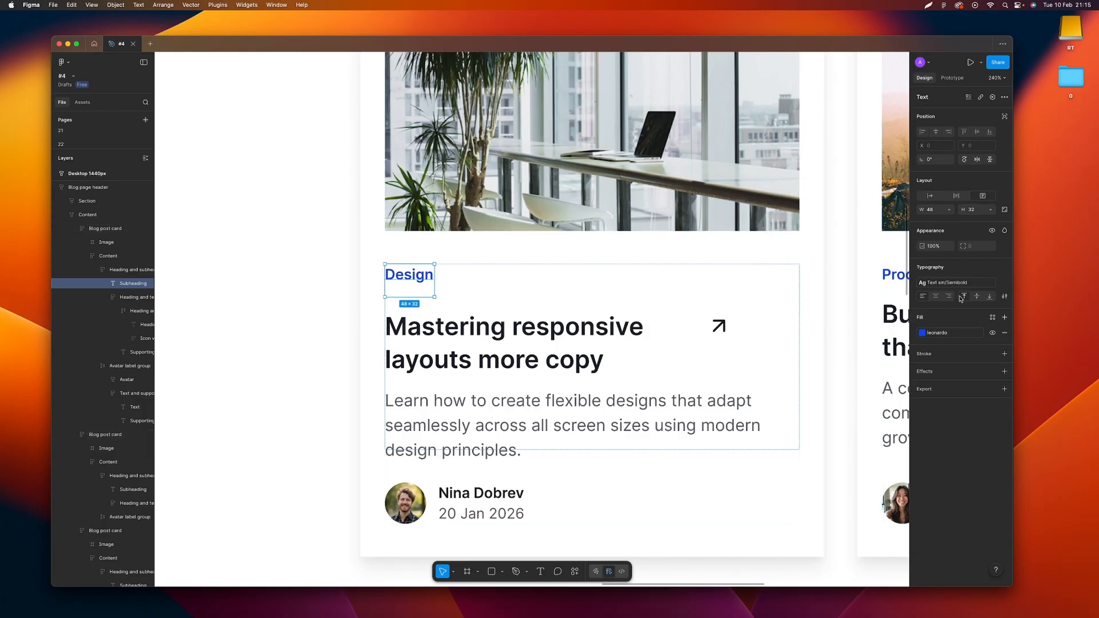
pyautogui.click(976, 297)
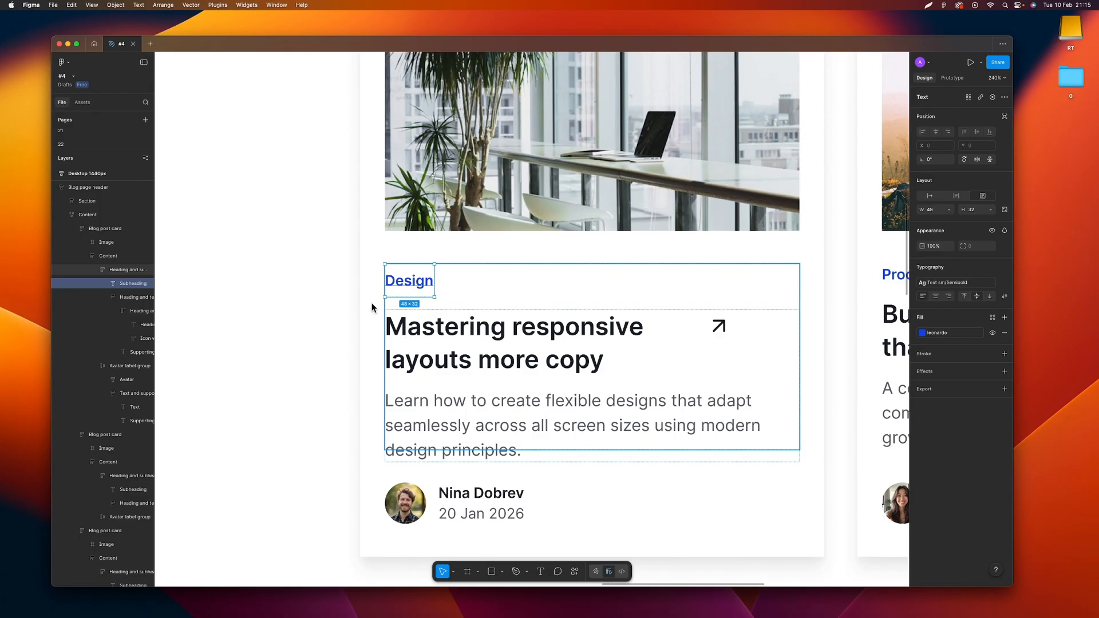
# Undo the subheading's vertical alignment and height changes and clear the selection
pyautogui.press('super+z')
pyautogui.press('super+z')
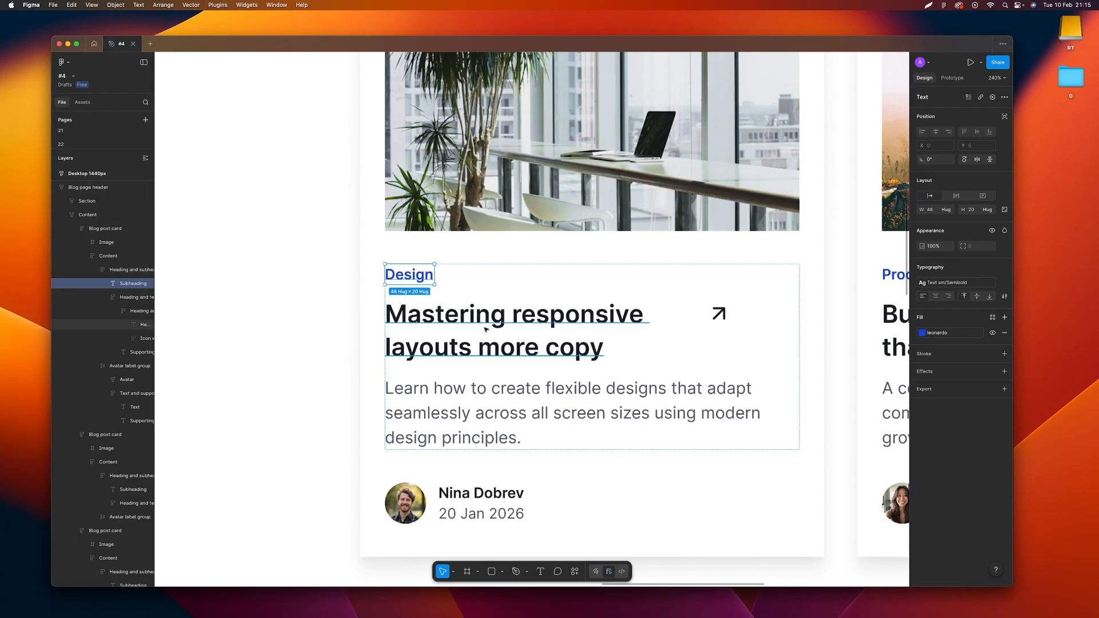
pyautogui.scroll(-5, 475, 304)
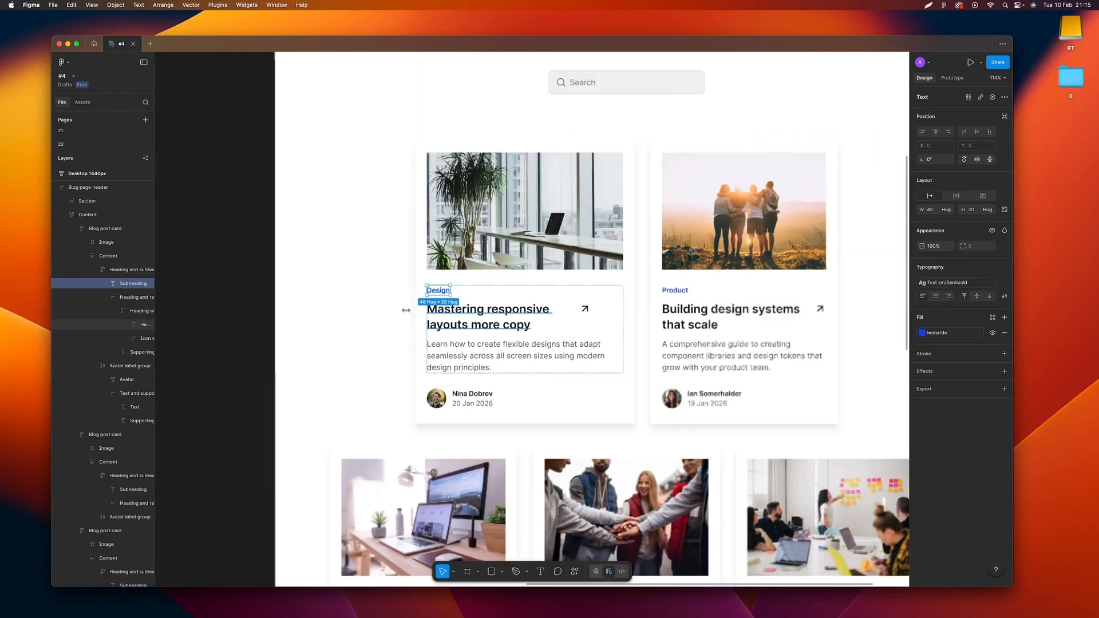
pyautogui.press('super+z')
pyautogui.click(239, 279)
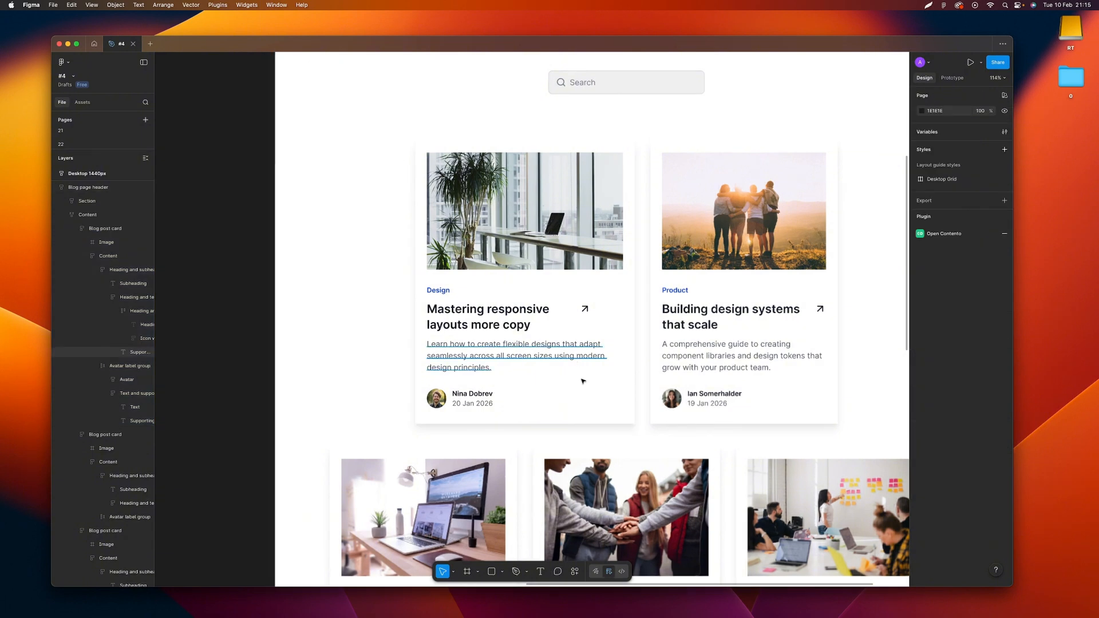
# Narrow the first blog post card to a width of about 336 and undo the resize
pyautogui.click(631, 324)
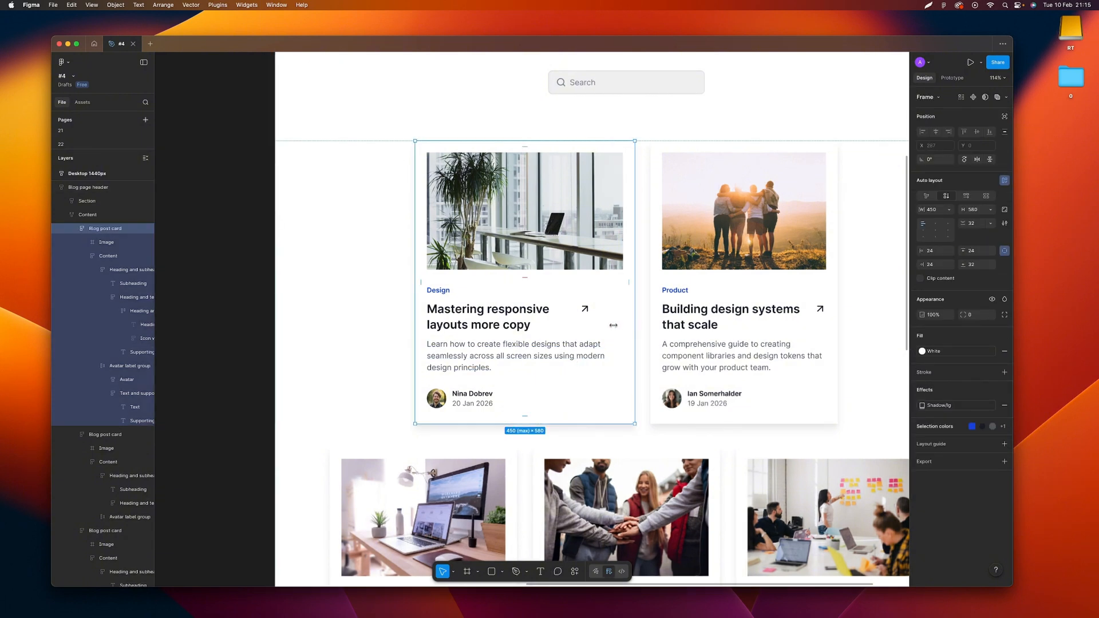
pyautogui.moveTo(605, 326); pyautogui.dragTo(580, 330)
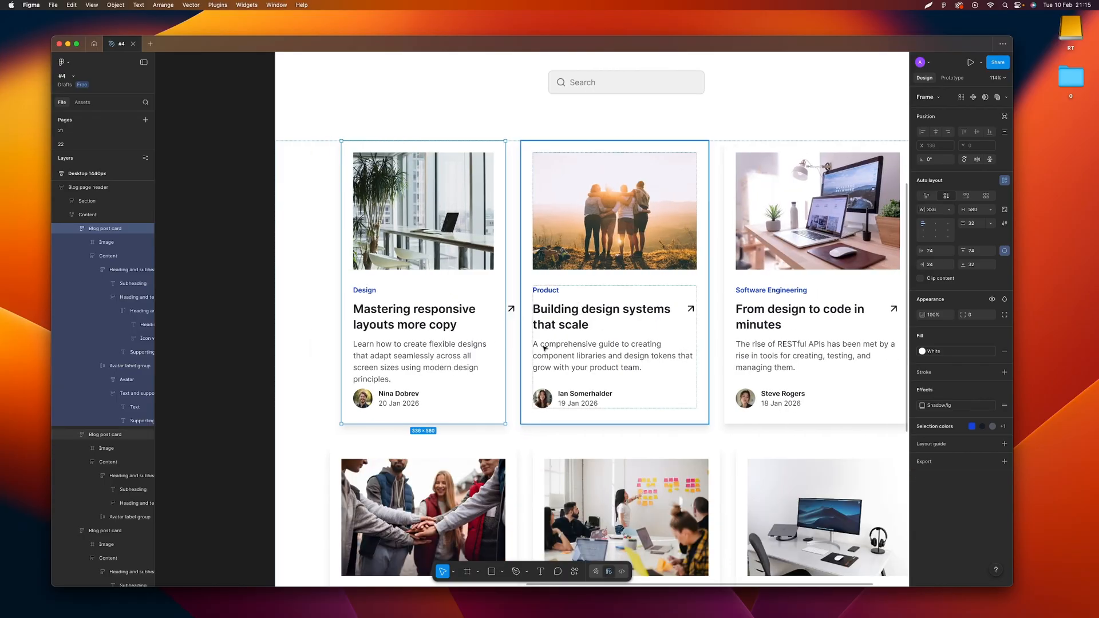
pyautogui.hotkey('ctrl', 'z')
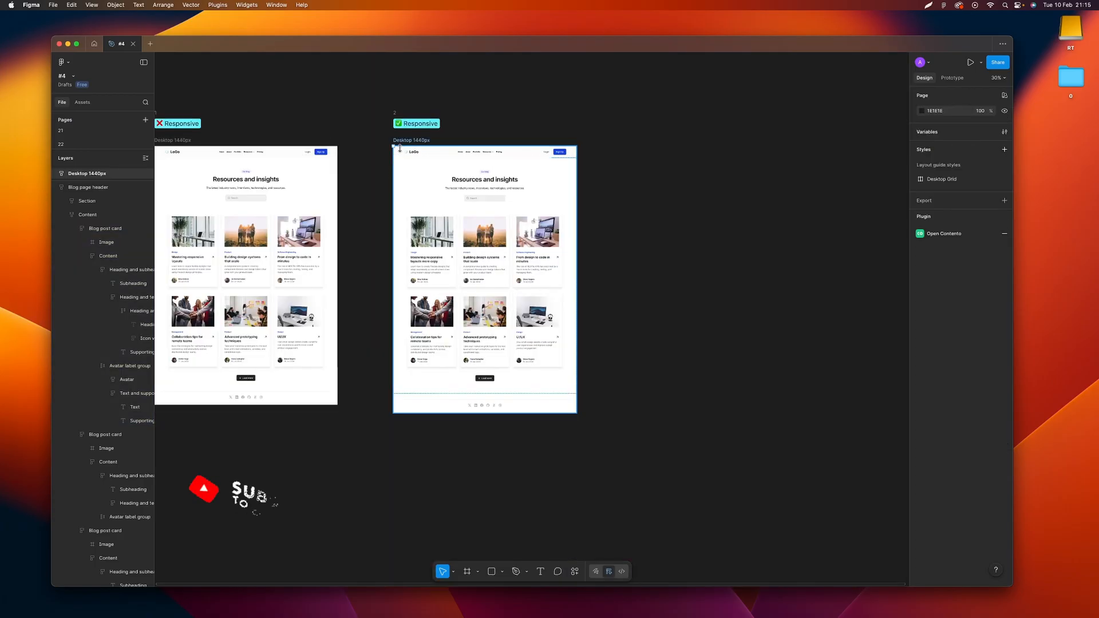
# Duplicate the responsive Desktop 1440px frame twice, placing the copies in a row beside the original
pyautogui.click(401, 142)
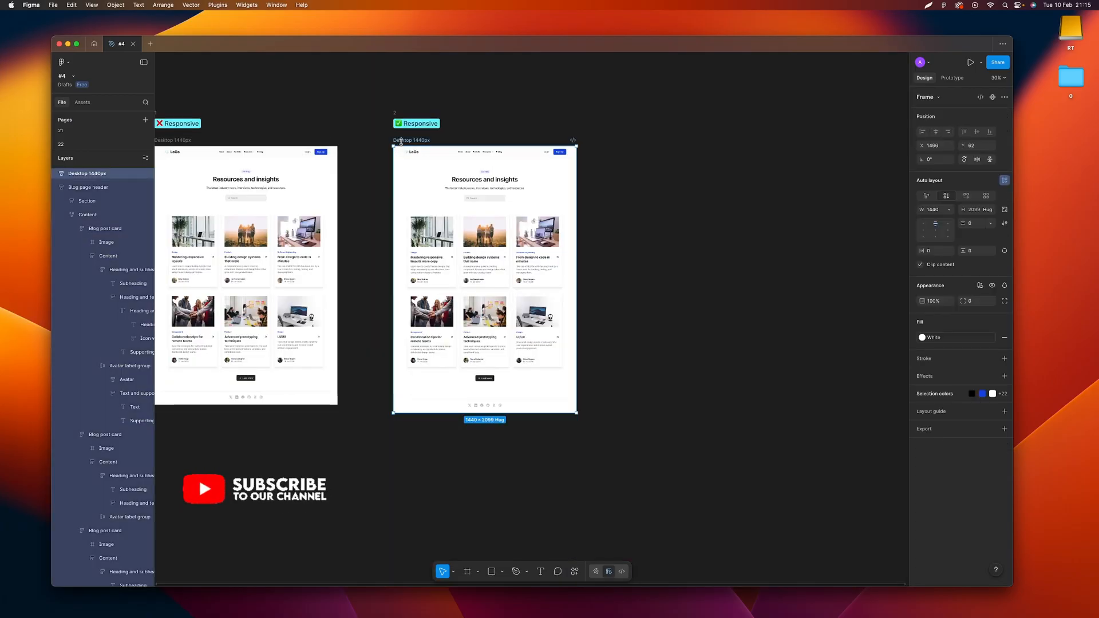
pyautogui.moveTo(401, 142); pyautogui.dragTo(639, 152)
pyautogui.hscroll(3, 651, 164)
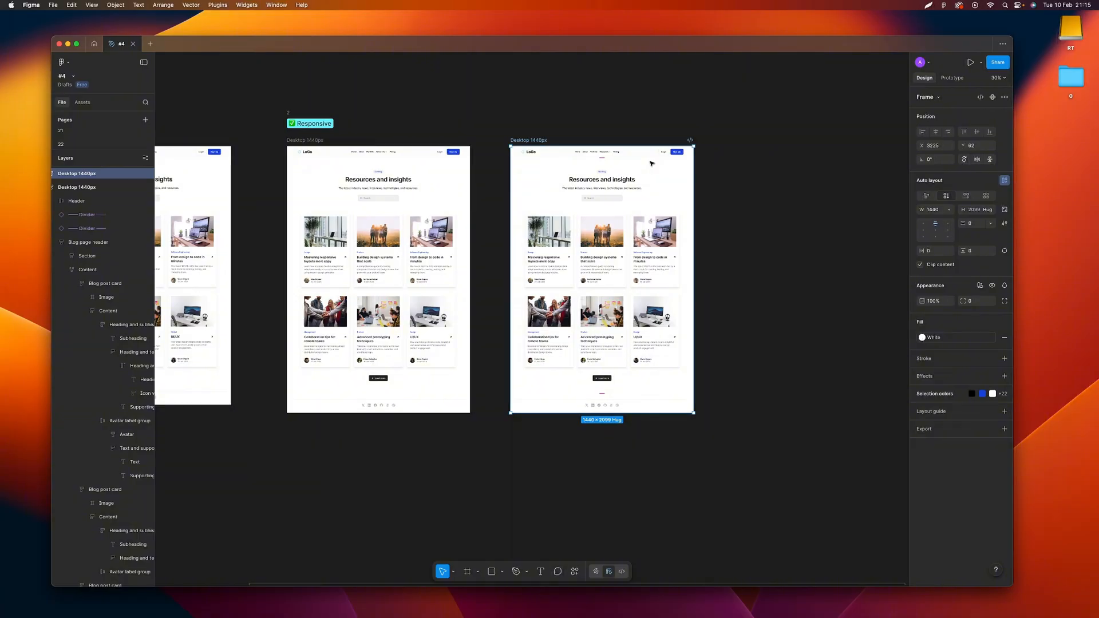
pyautogui.press('super+d')
pyautogui.click(628, 108)
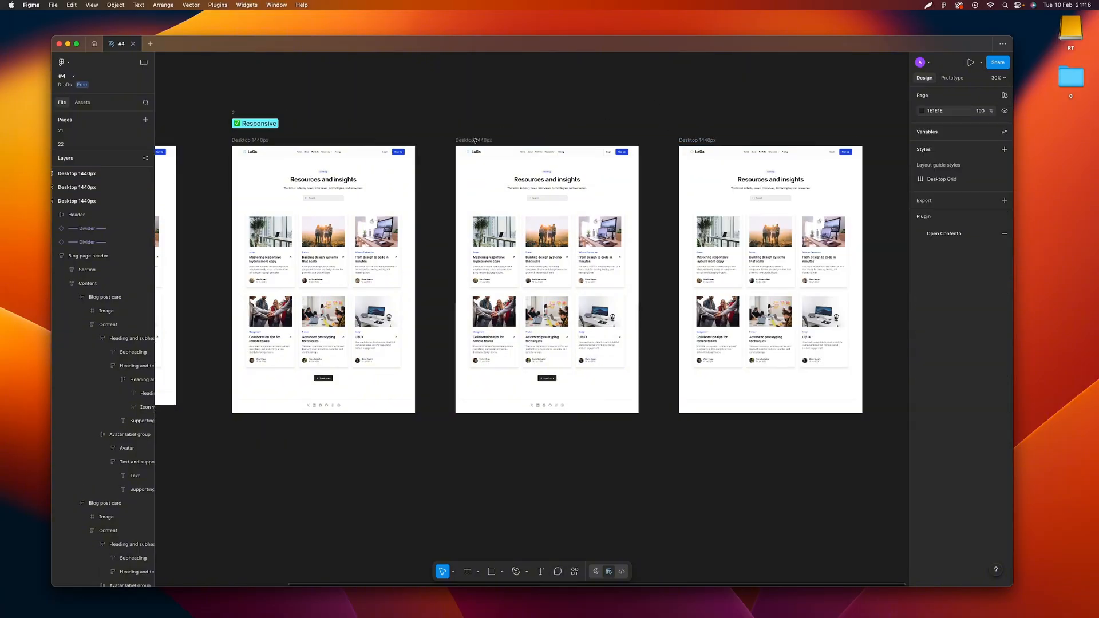
# Set the width of the first copy of the responsive page frame to 1200
pyautogui.click(474, 141)
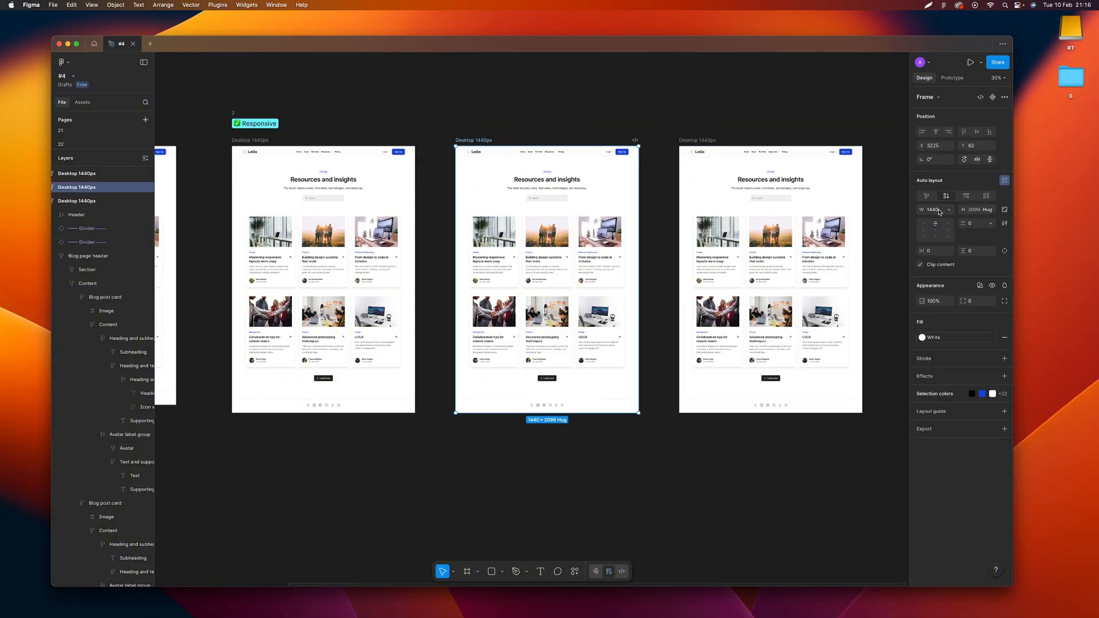
pyautogui.click(939, 212)
pyautogui.write('768')
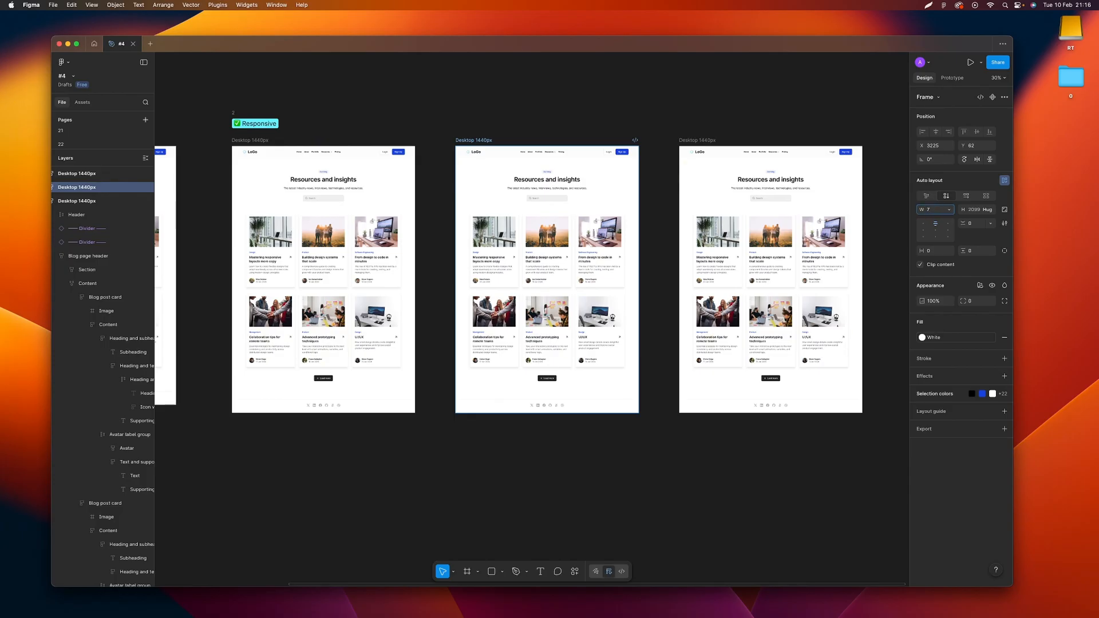
pyautogui.press('Return')
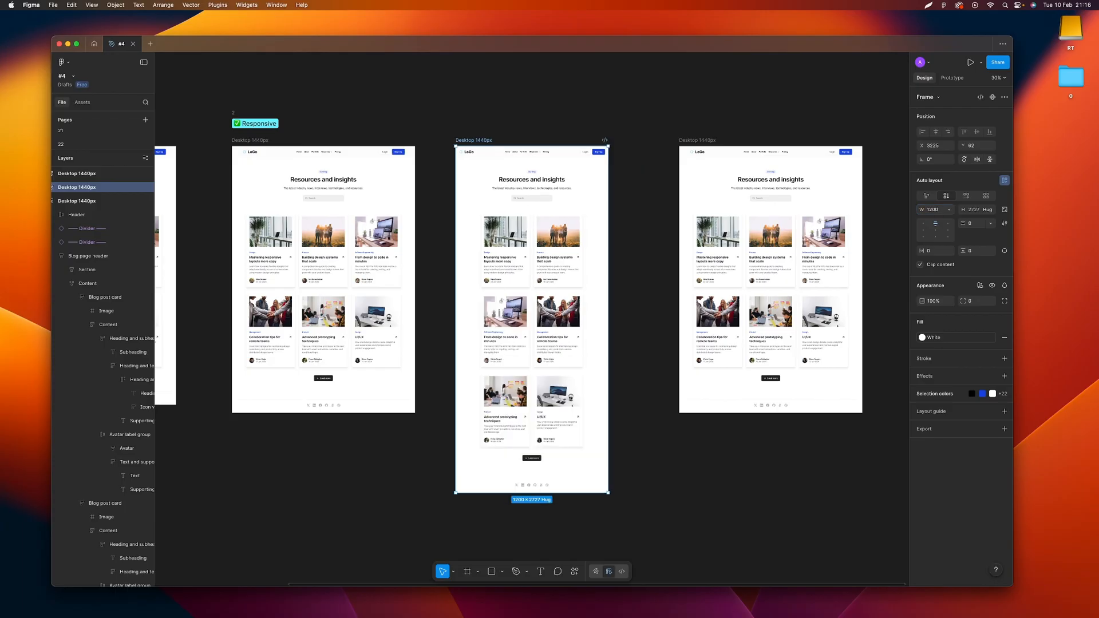
# Set the width of the second copy of the responsive page frame to 420
pyautogui.hotkey('shift', 'Tab')
pyautogui.click(933, 210)
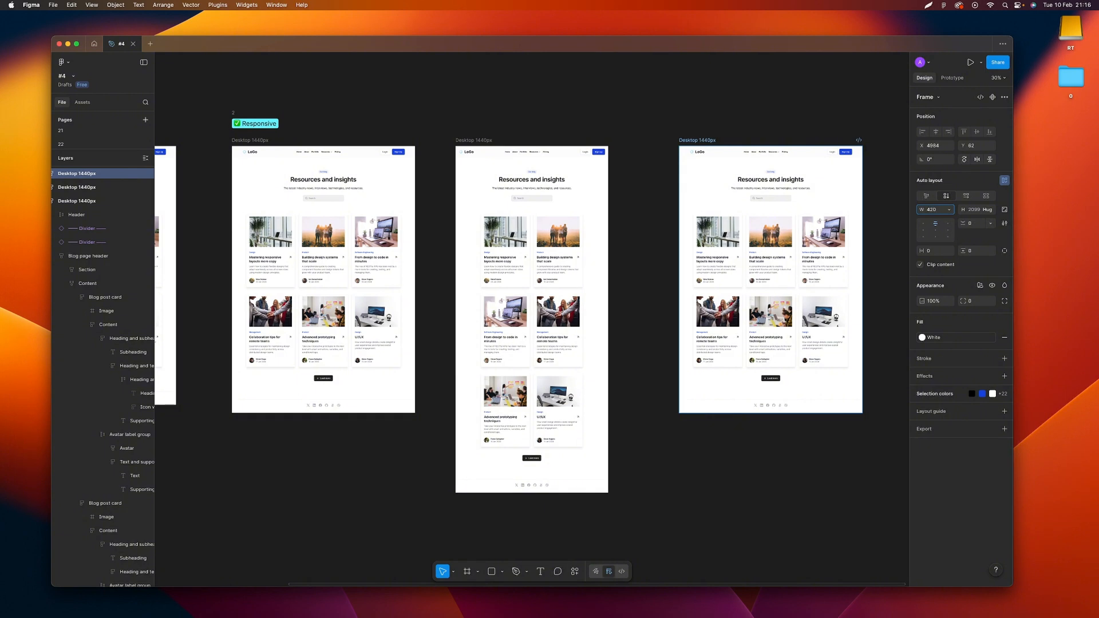
pyautogui.press('Return')
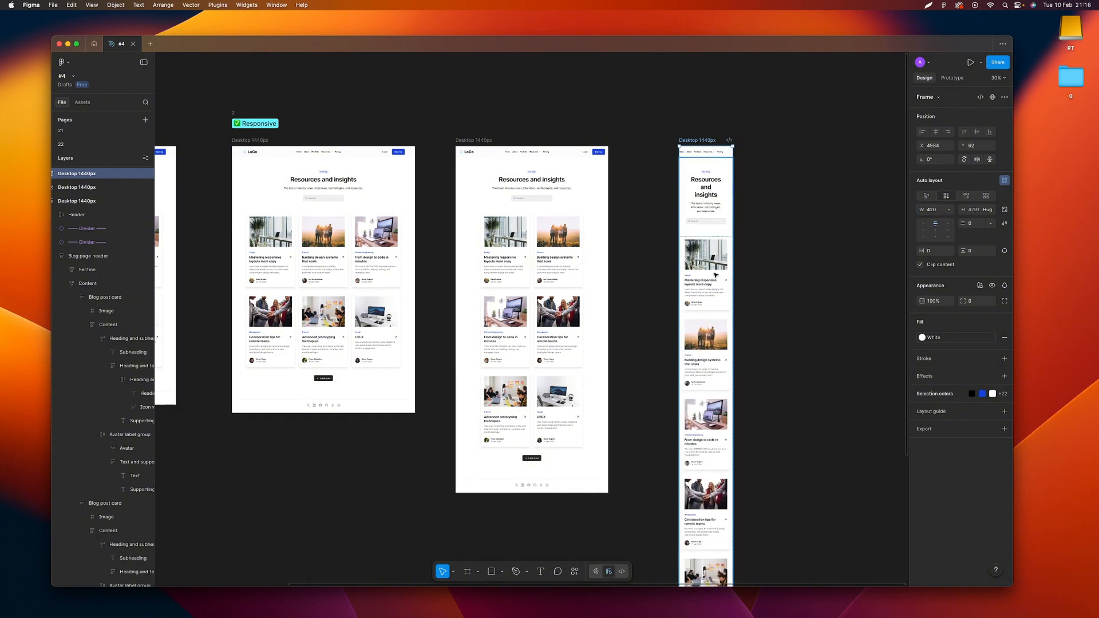
# Compare how the blog post cards wrap in the 1440, 1200 and 420 wide versions of the responsive page
pyautogui.click(465, 132)
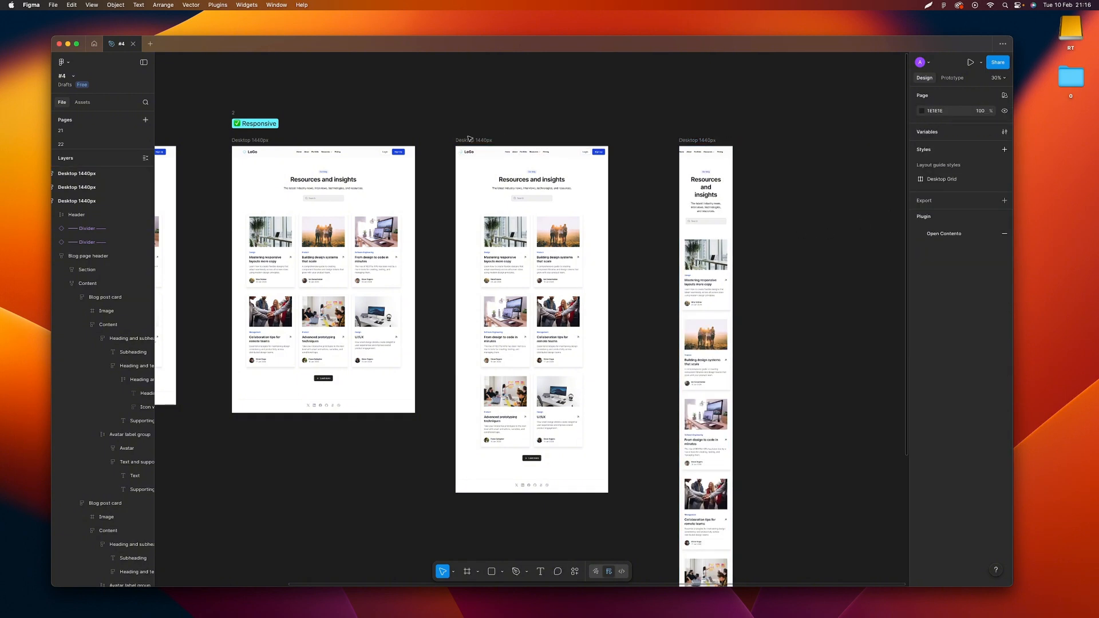
pyautogui.click(469, 140)
pyautogui.click(696, 140)
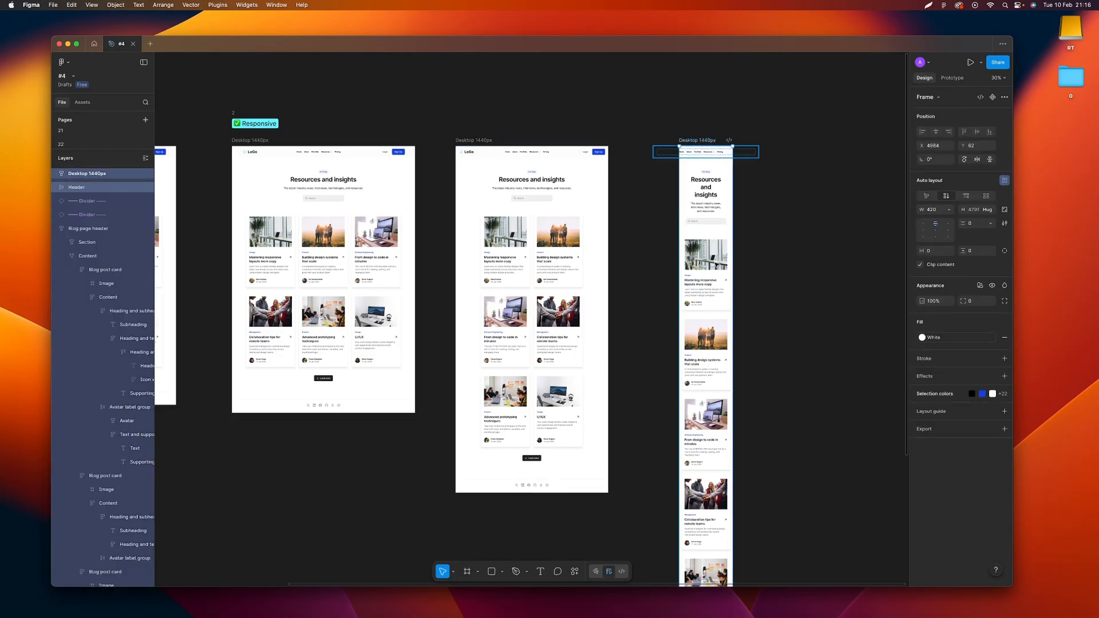
pyautogui.click(756, 265)
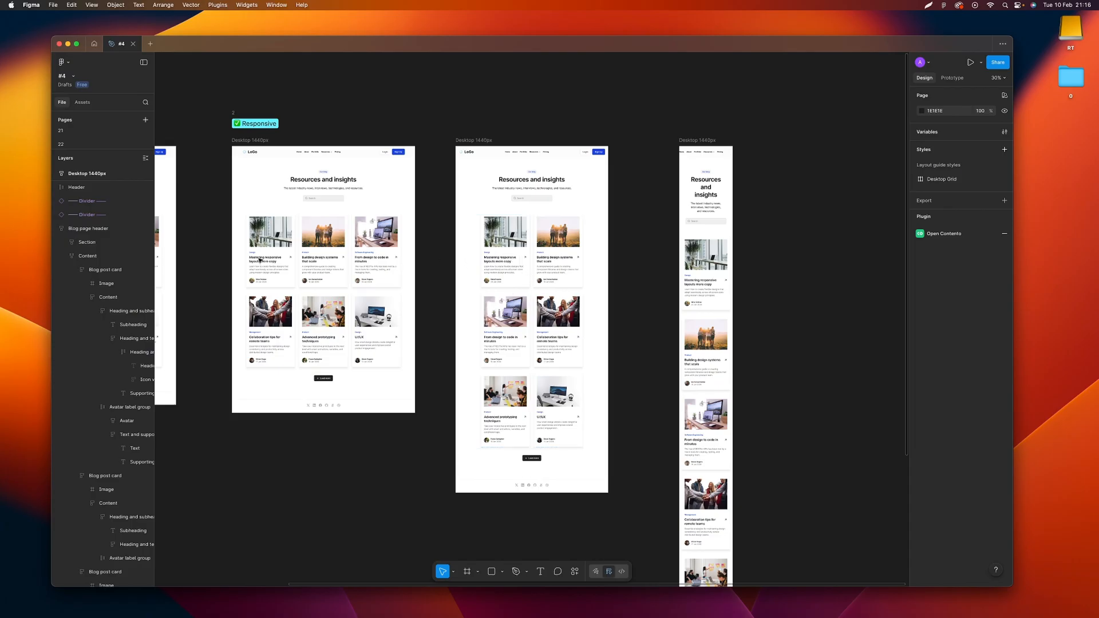
pyautogui.scroll(5, 284, 254)
pyautogui.scroll(1, 285, 254)
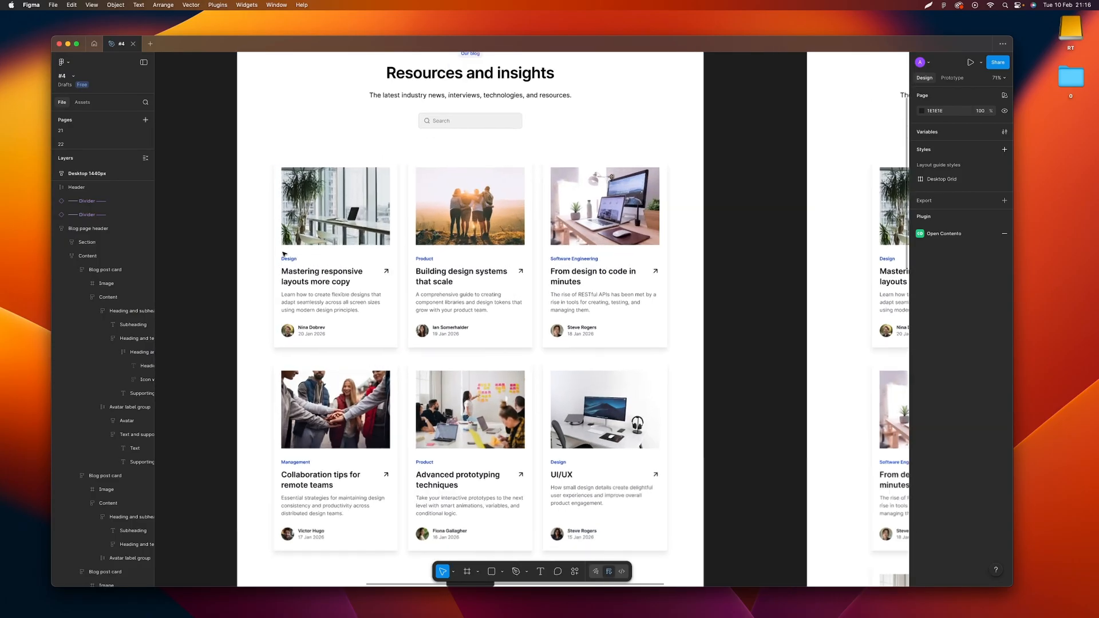
pyautogui.hscroll(10, 285, 254)
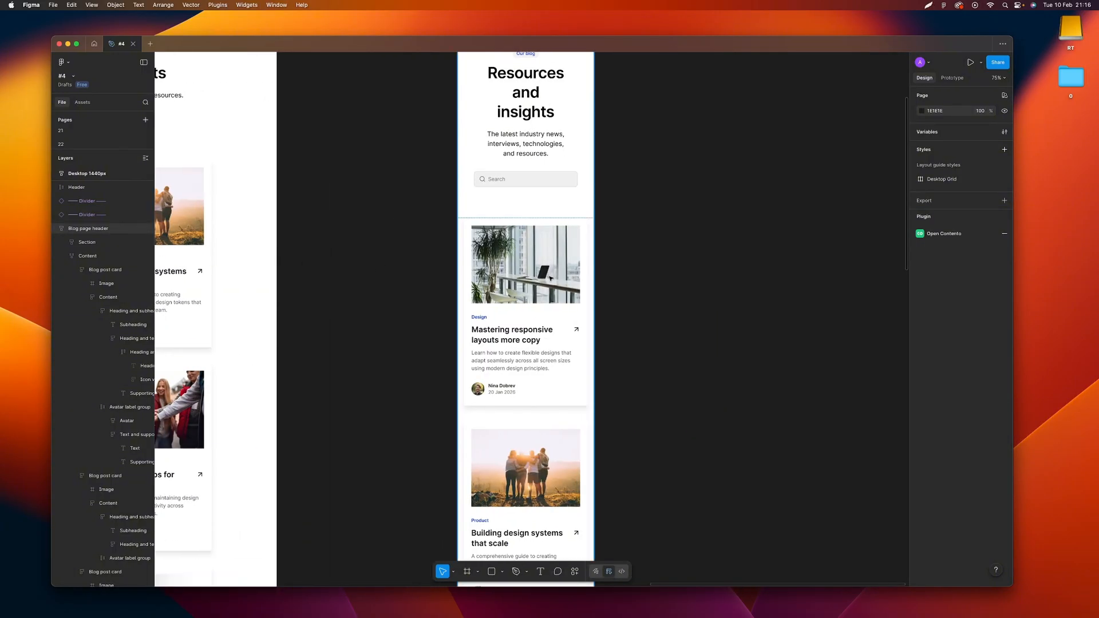
pyautogui.scroll(-2, 551, 278)
pyautogui.scroll(-10, 551, 278)
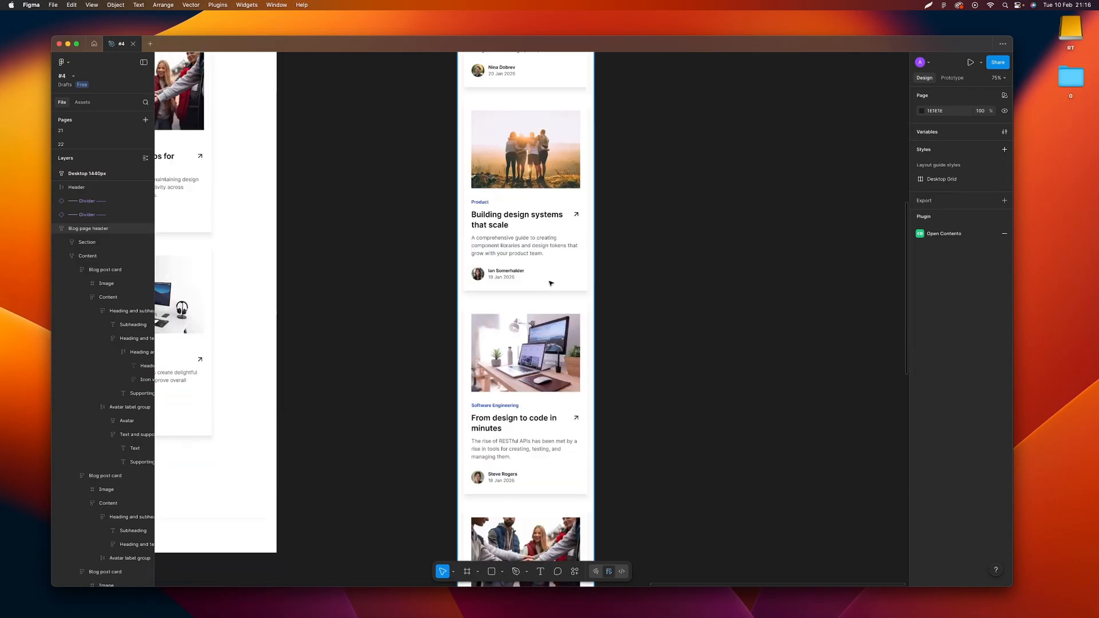
pyautogui.hscroll(-10, 551, 280)
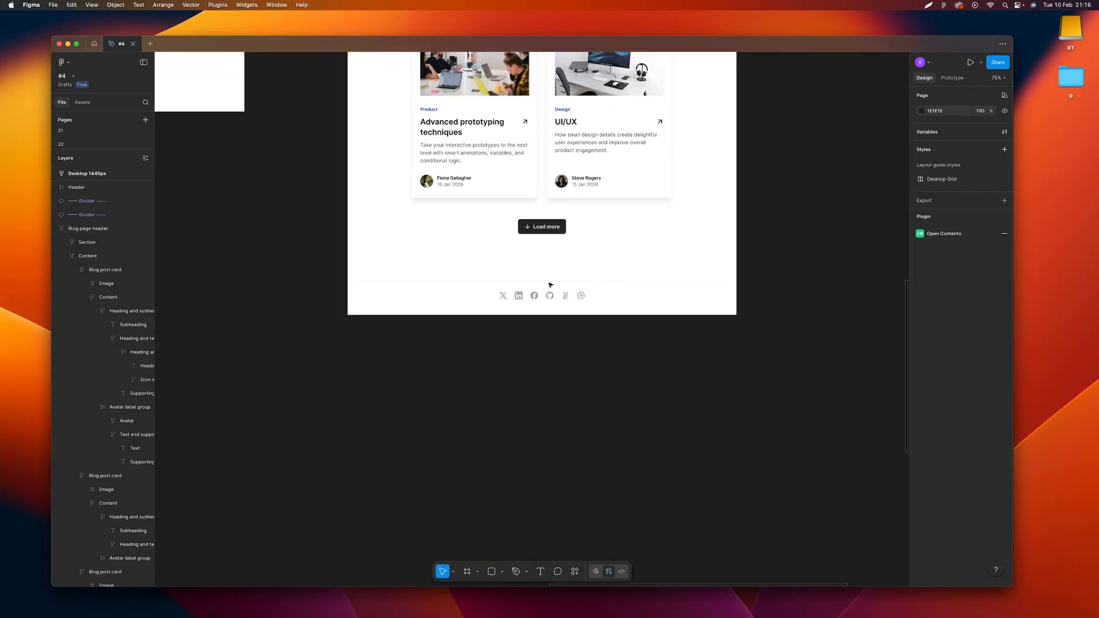
pyautogui.scroll(15, 550, 284)
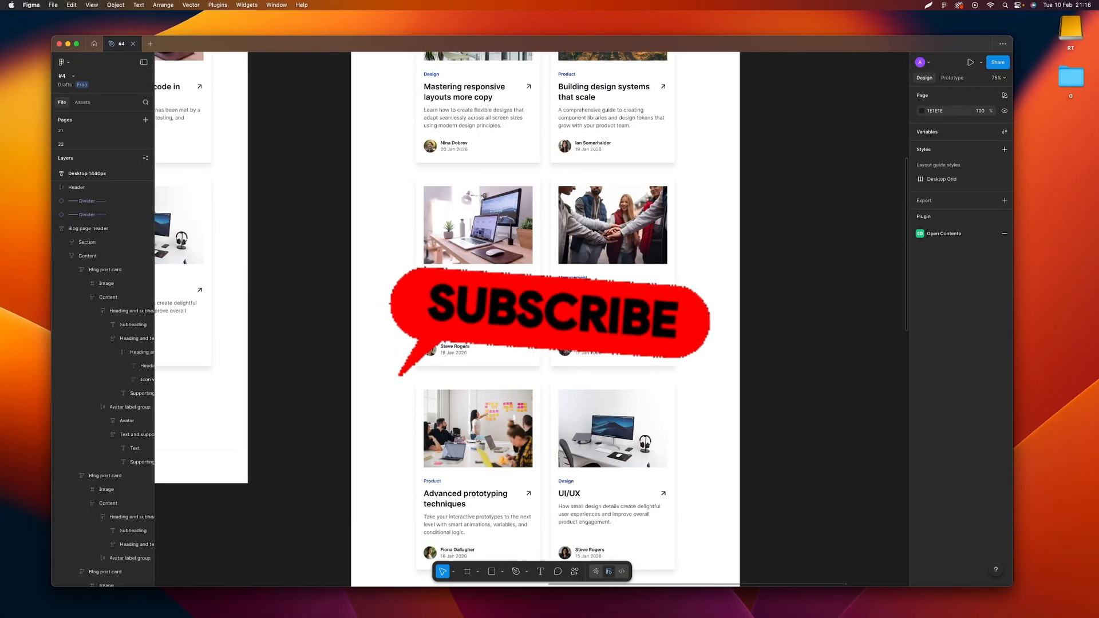
pyautogui.hscroll(-10, 550, 284)
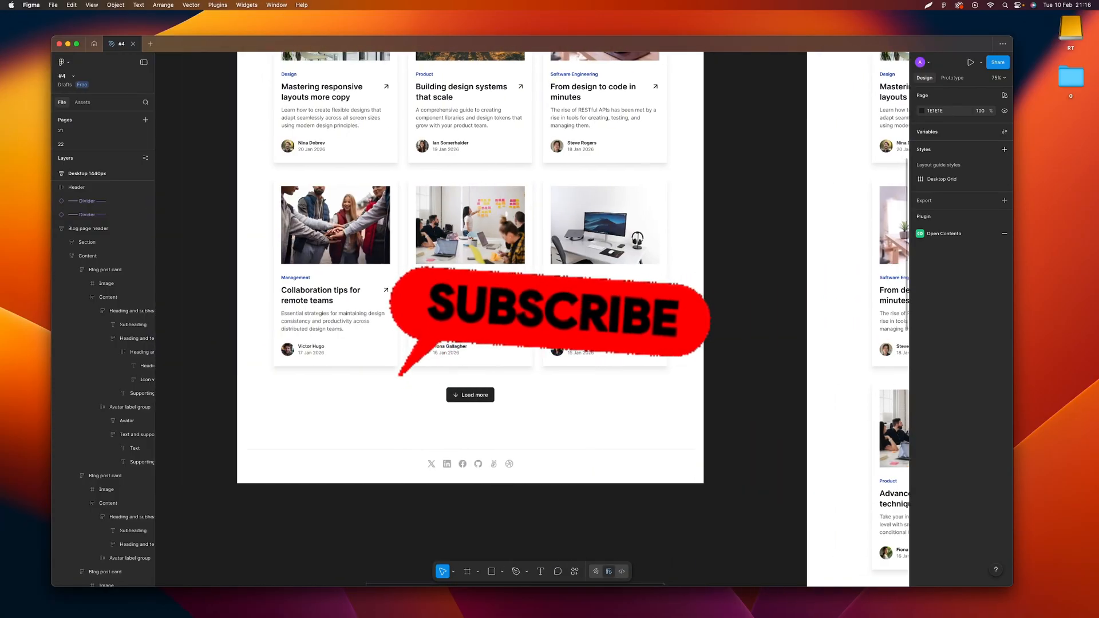
pyautogui.scroll(-10, 549, 284)
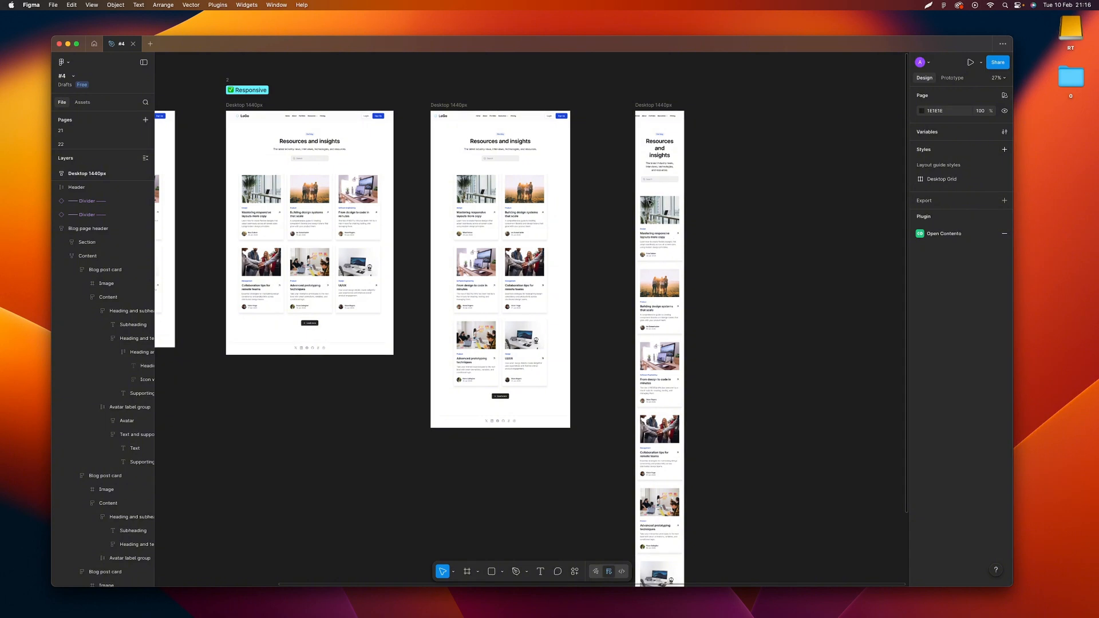
pyautogui.scroll(-1, 739, 262)
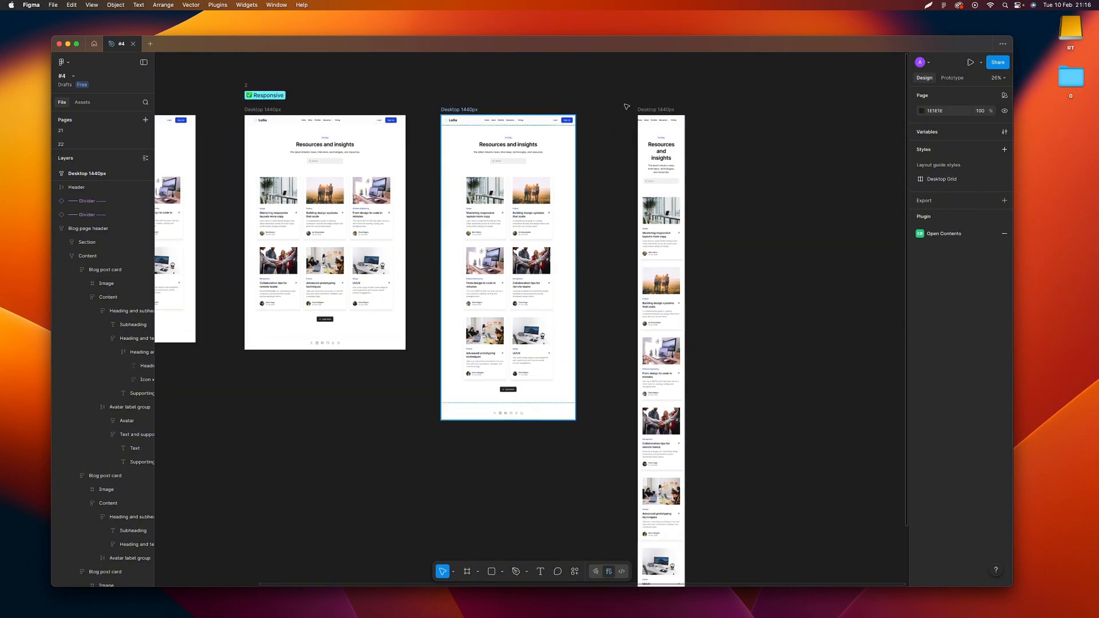
# Move the 1200-wide page frame slightly away from the original, toward the 420-wide frame
pyautogui.click(460, 109)
pyautogui.hscroll(-1, 649, 113)
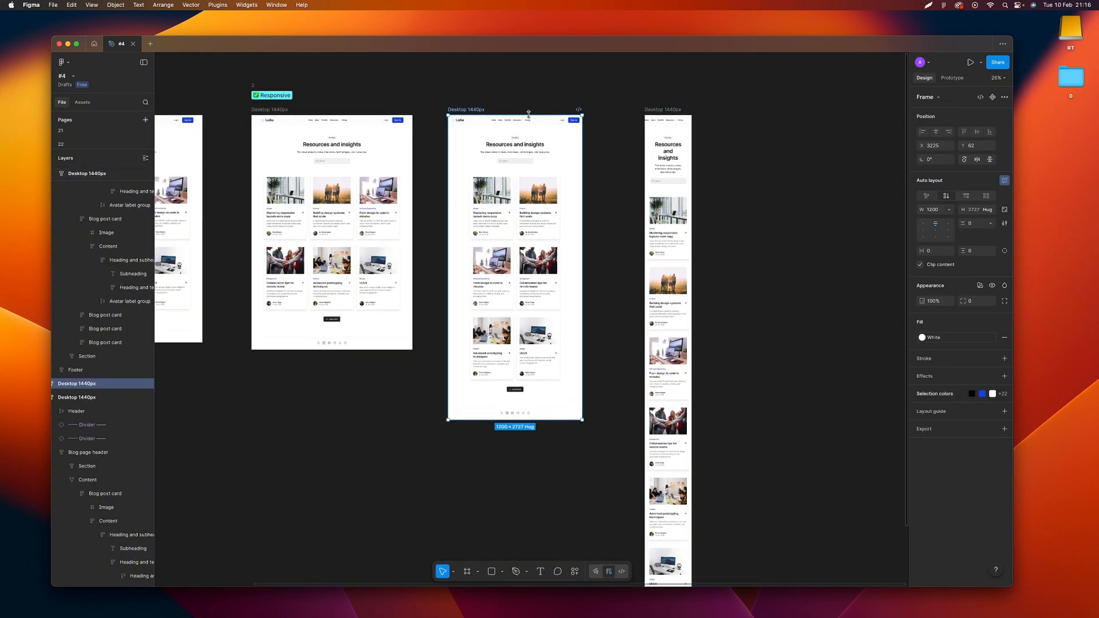
pyautogui.moveTo(481, 112); pyautogui.dragTo(489, 109)
pyautogui.click(598, 142)
pyautogui.scroll(-2, 598, 142)
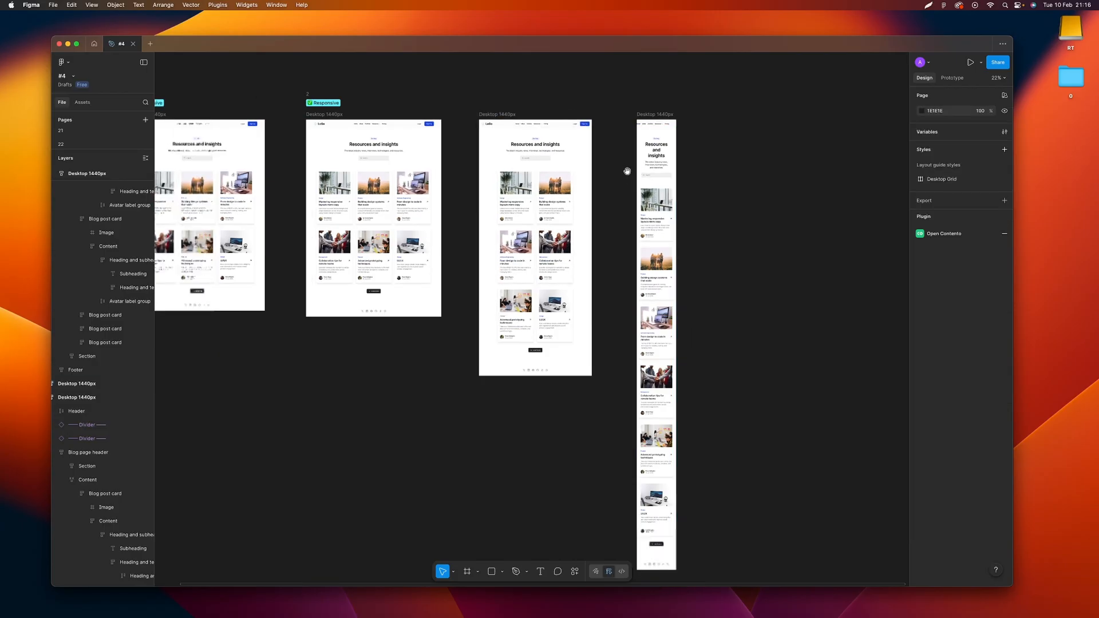
# Examine the cards on the original 1440-wide responsive page and the auto layout wrap setting of their Content frame
pyautogui.moveTo(628, 171); pyautogui.dragTo(648, 169)
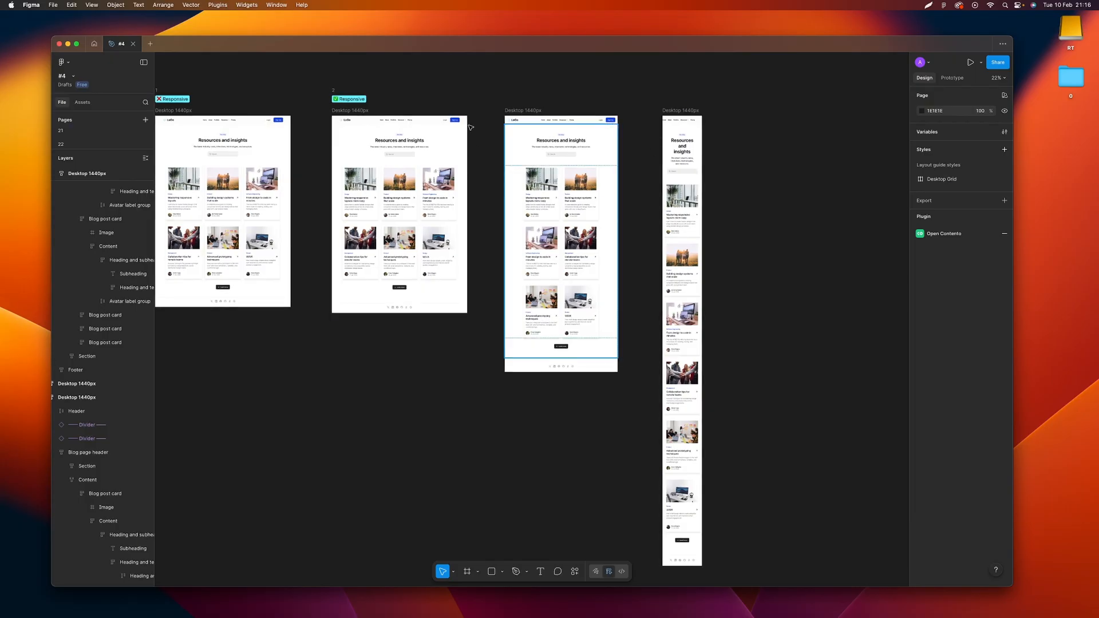
pyautogui.scroll(3, 475, 141)
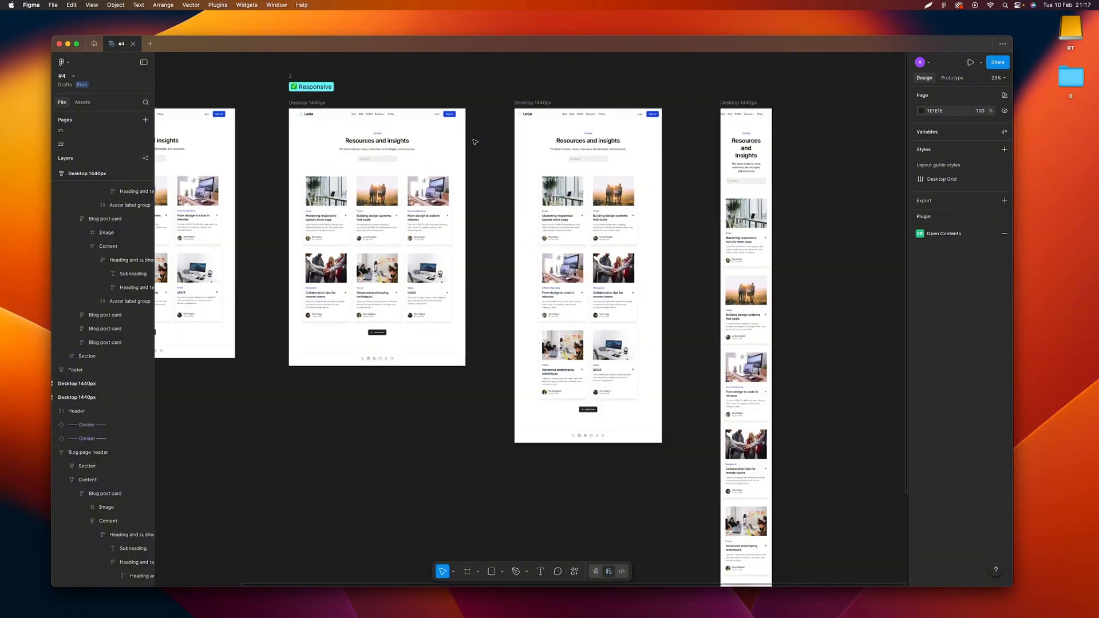
pyautogui.scroll(10, 337, 171)
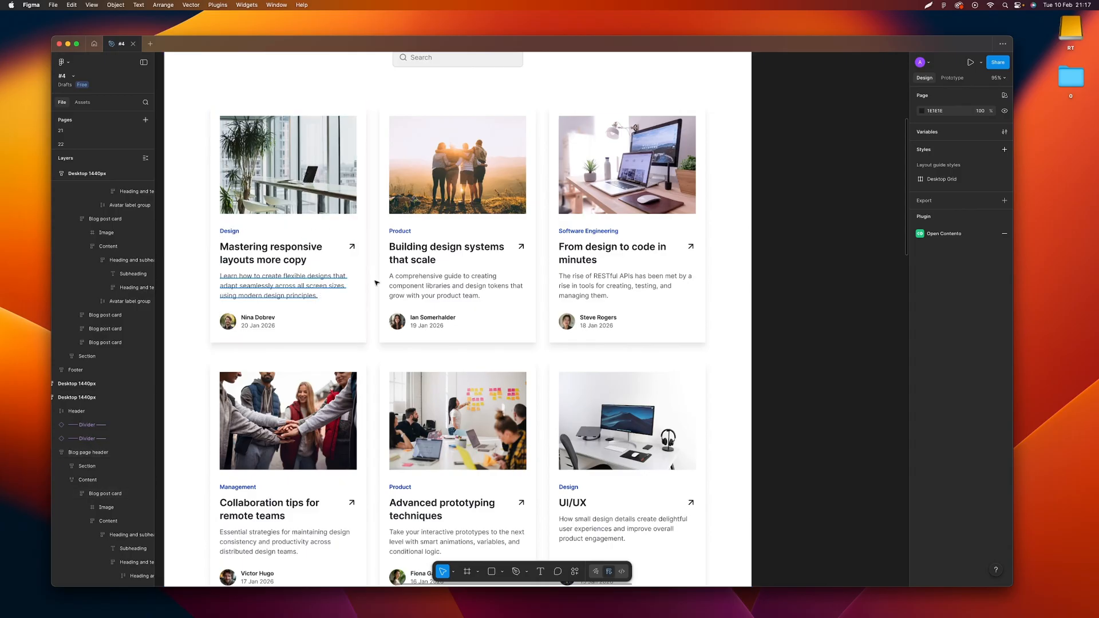
pyautogui.scroll(-3, 420, 282)
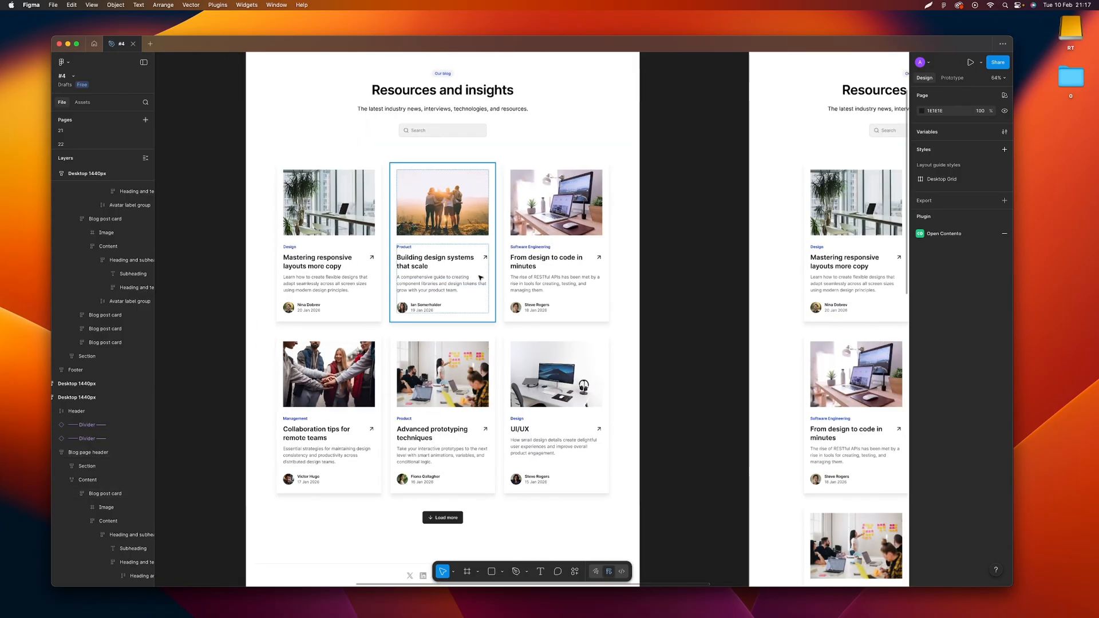
pyautogui.scroll(-5, 478, 277)
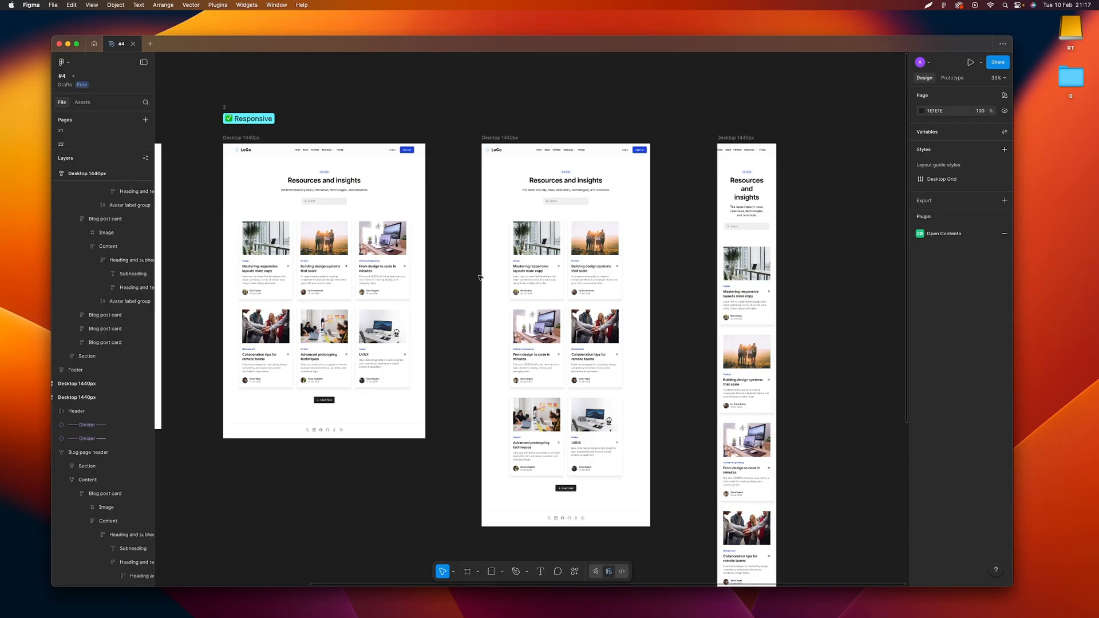
pyautogui.click(394, 250)
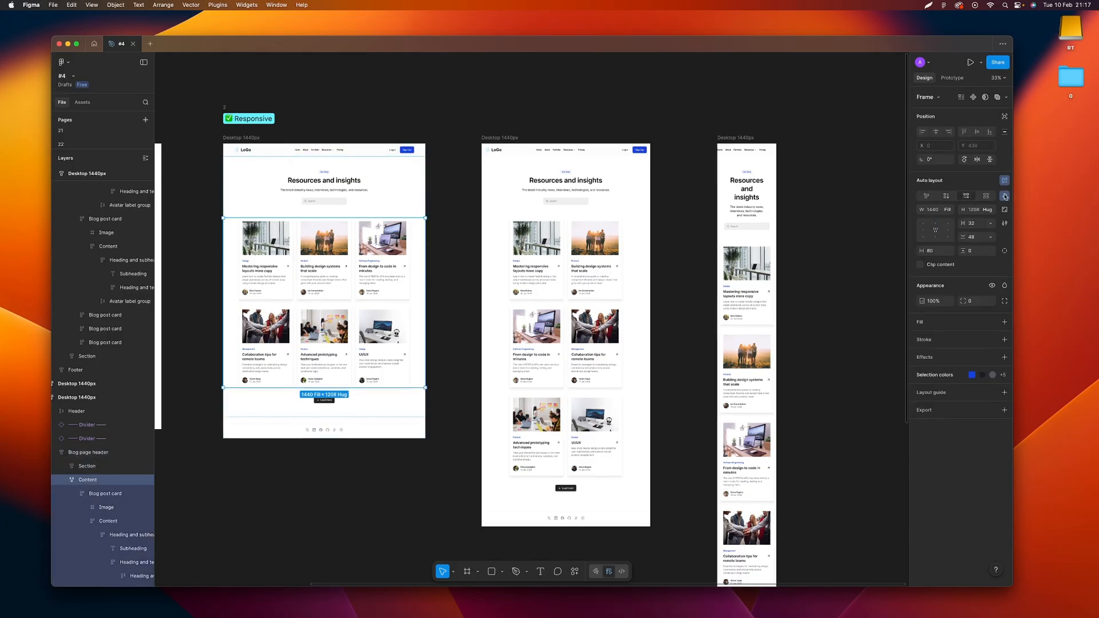
# Inspect the width sizing options of the first blog card's image in the 1200-wide page copy
pyautogui.click(532, 234)
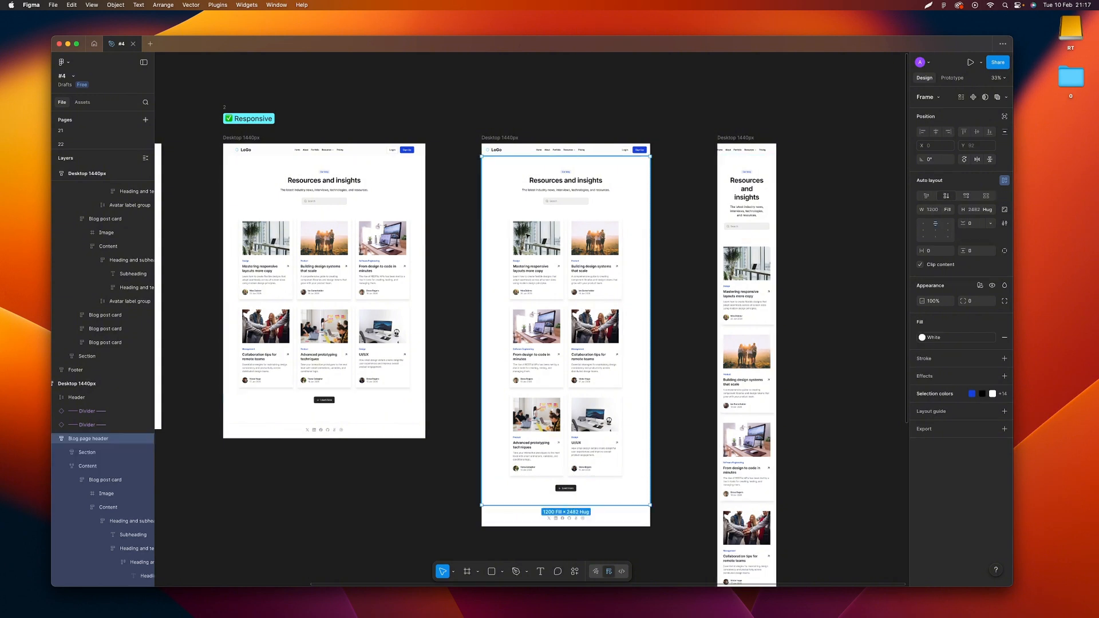
pyautogui.keyDown('super'); pyautogui.click(532, 235); pyautogui.keyUp('super')
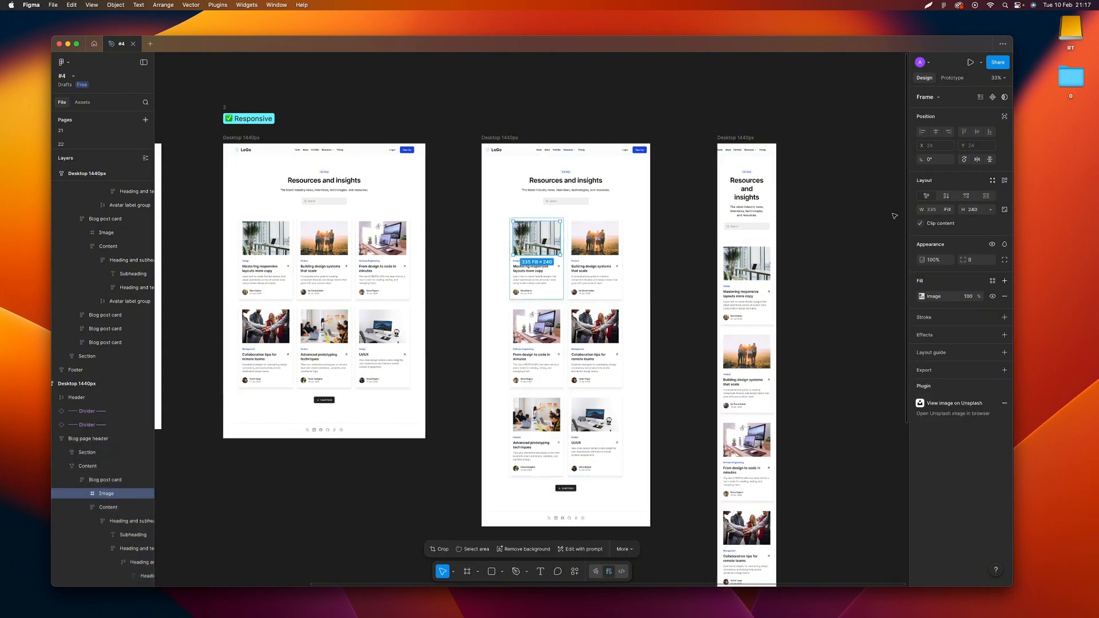
pyautogui.click(949, 212)
pyautogui.click(919, 214)
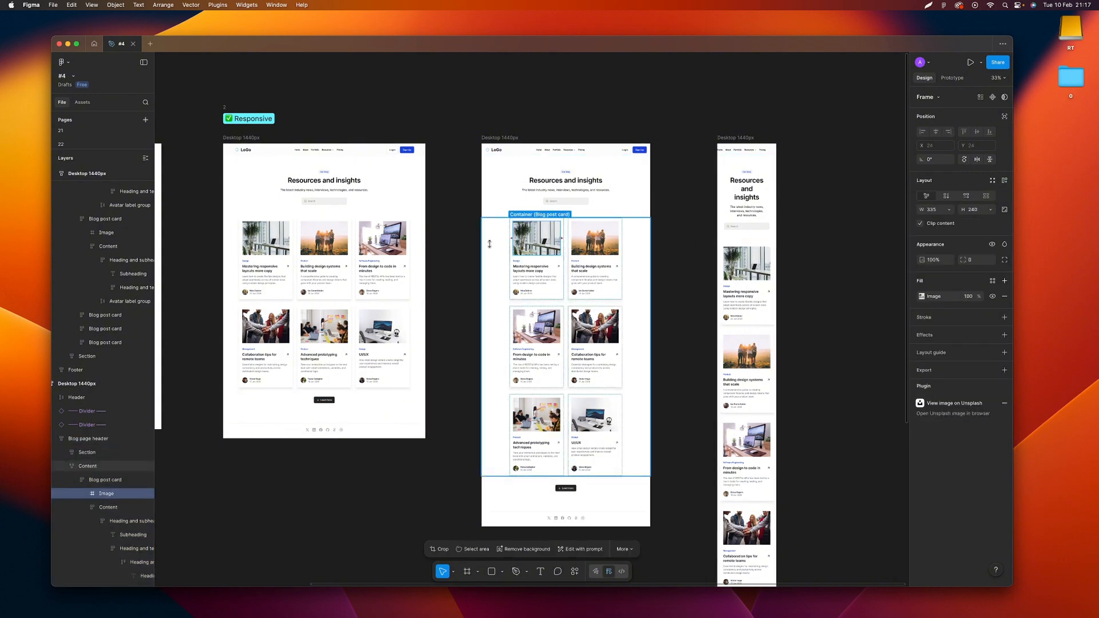
pyautogui.click(469, 243)
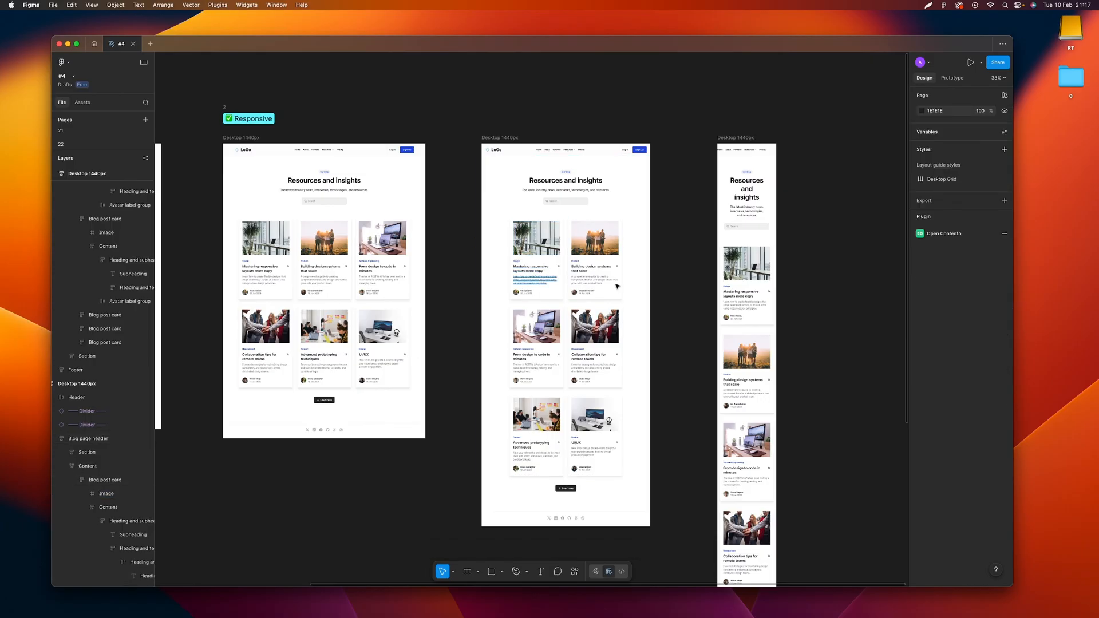
# Inspect the width sizing options of the first card's supporting text in the 1200-wide page copy
pyautogui.keyDown('super'); pyautogui.click(536, 279); pyautogui.keyUp('super')
pyautogui.click(948, 212)
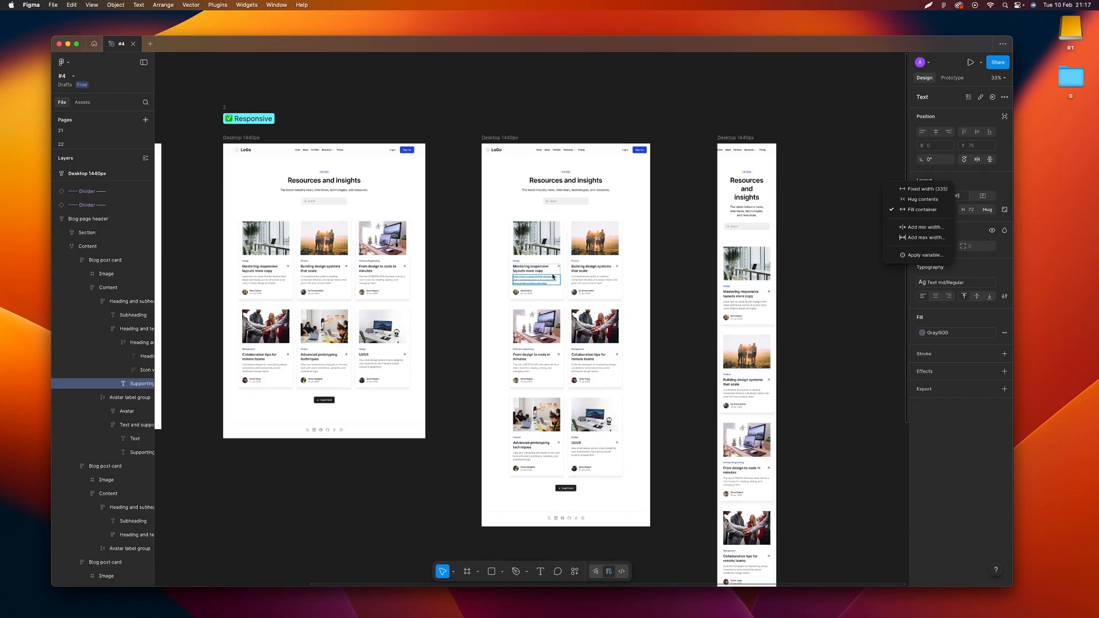
pyautogui.click(458, 279)
# Set the heading and icon row of the "Mastering responsive layouts more copy" card to Fill container width in the 1200-wide page
pyautogui.scroll(10, 570, 279)
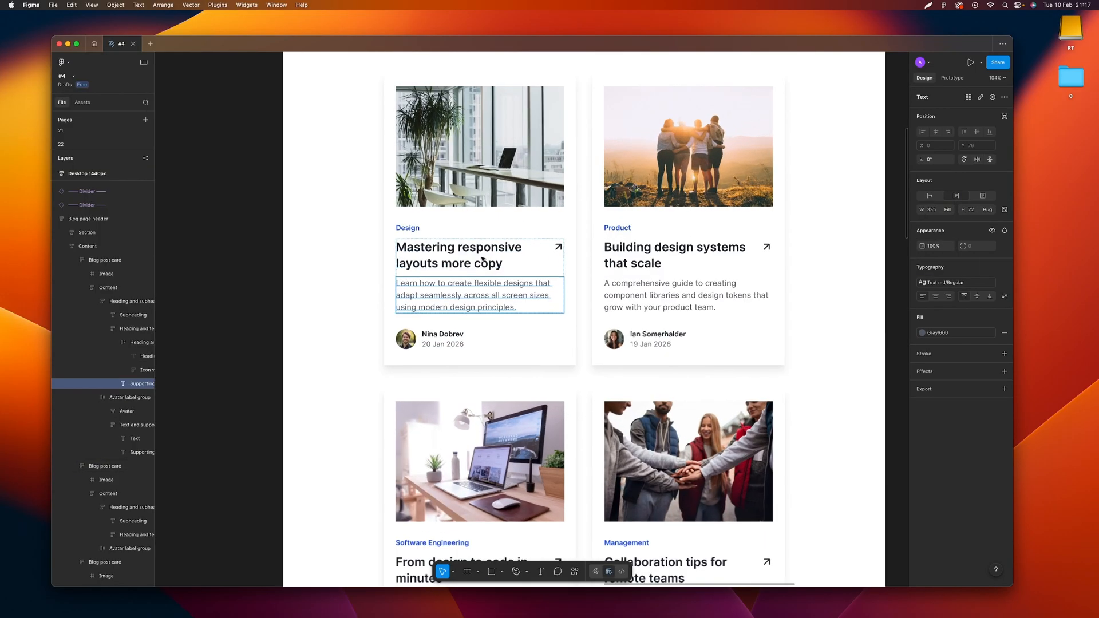
pyautogui.keyDown('super'); pyautogui.click(481, 262); pyautogui.keyUp('super')
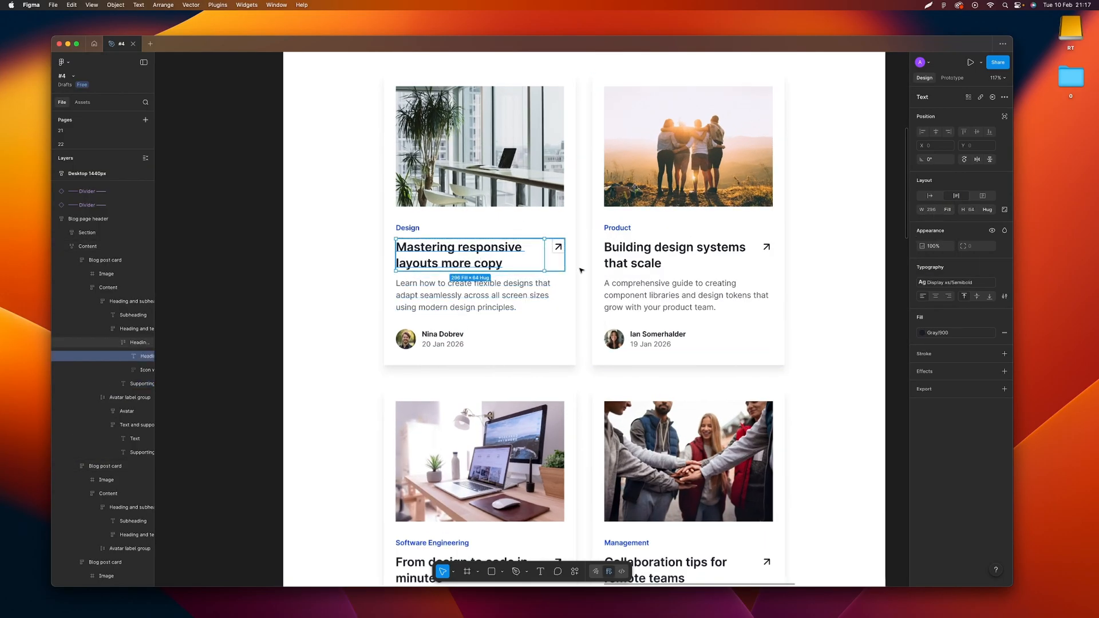
pyautogui.doubleClick(556, 265)
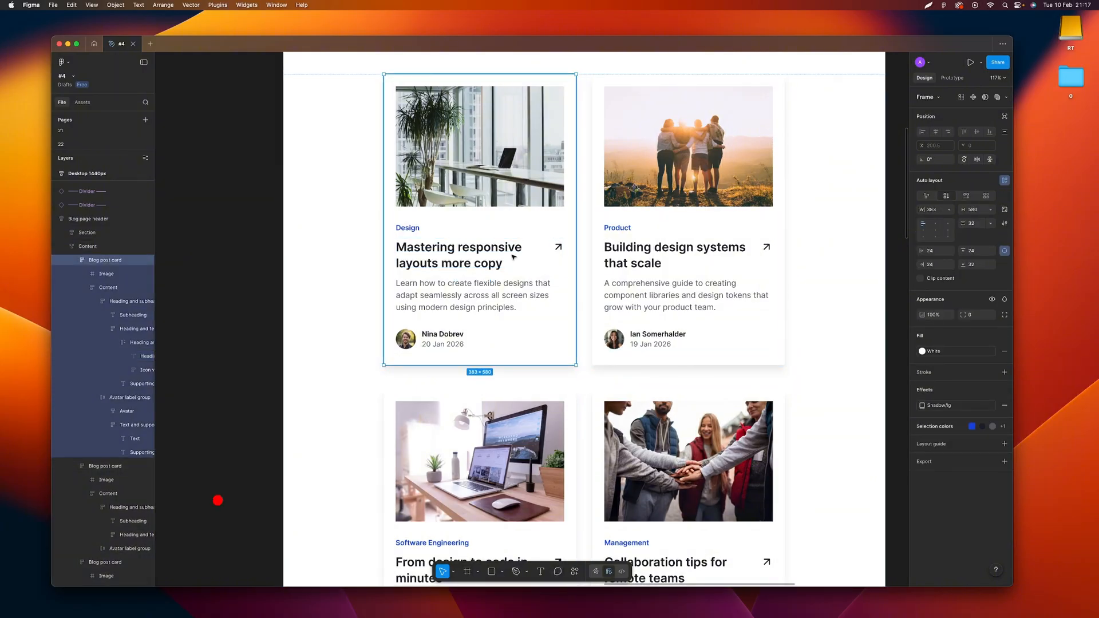
pyautogui.doubleClick(514, 257)
pyautogui.doubleClick(513, 257)
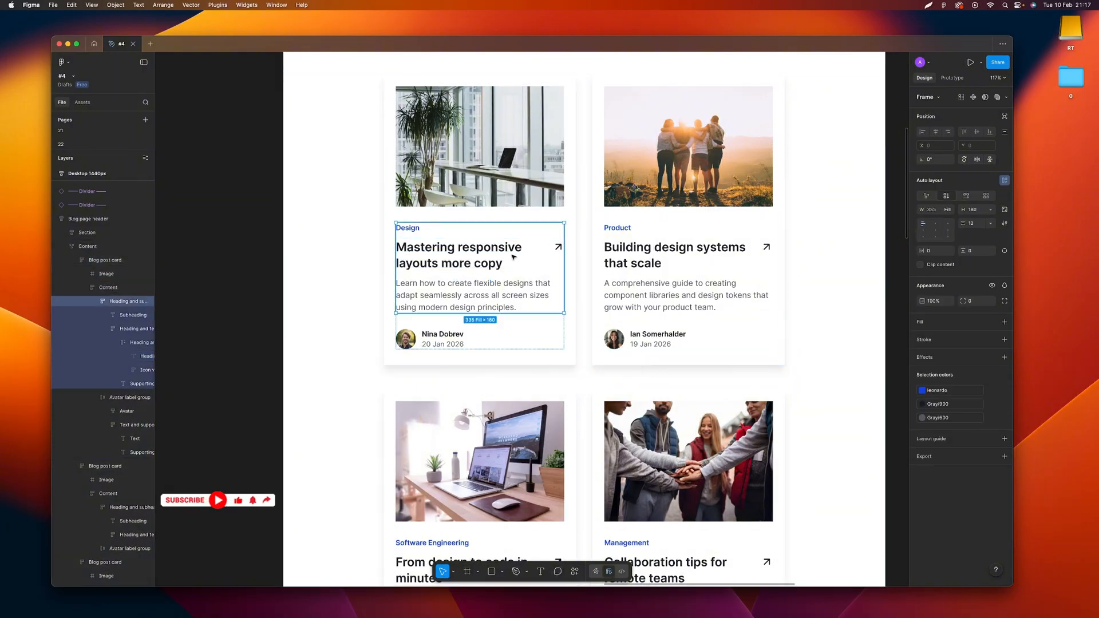
pyautogui.doubleClick(514, 257)
pyautogui.doubleClick(478, 262)
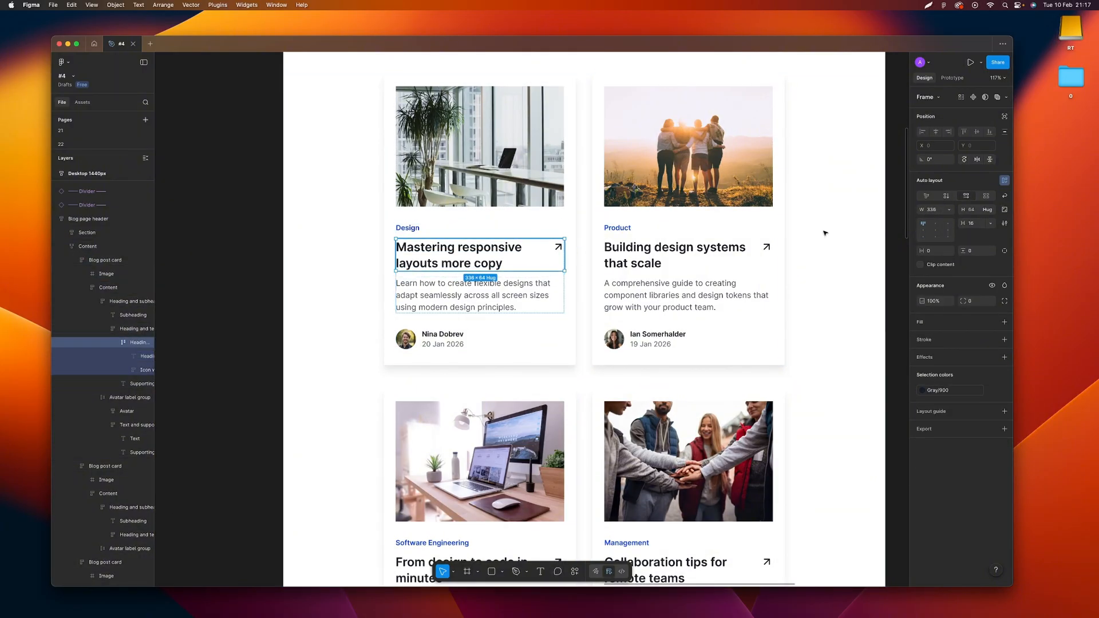
pyautogui.click(949, 209)
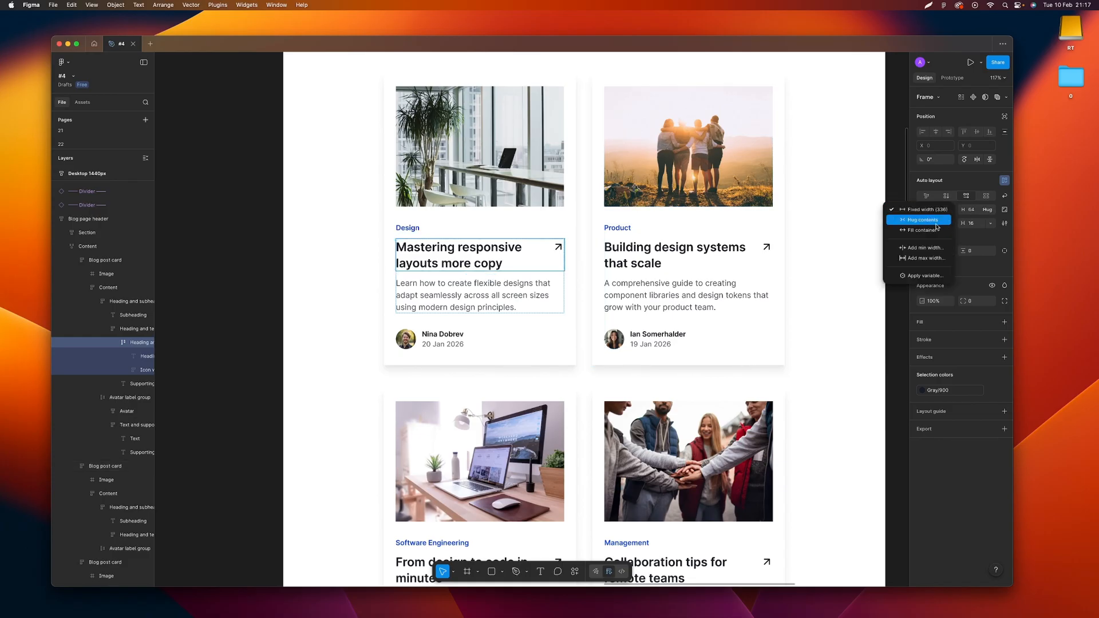
pyautogui.click(936, 230)
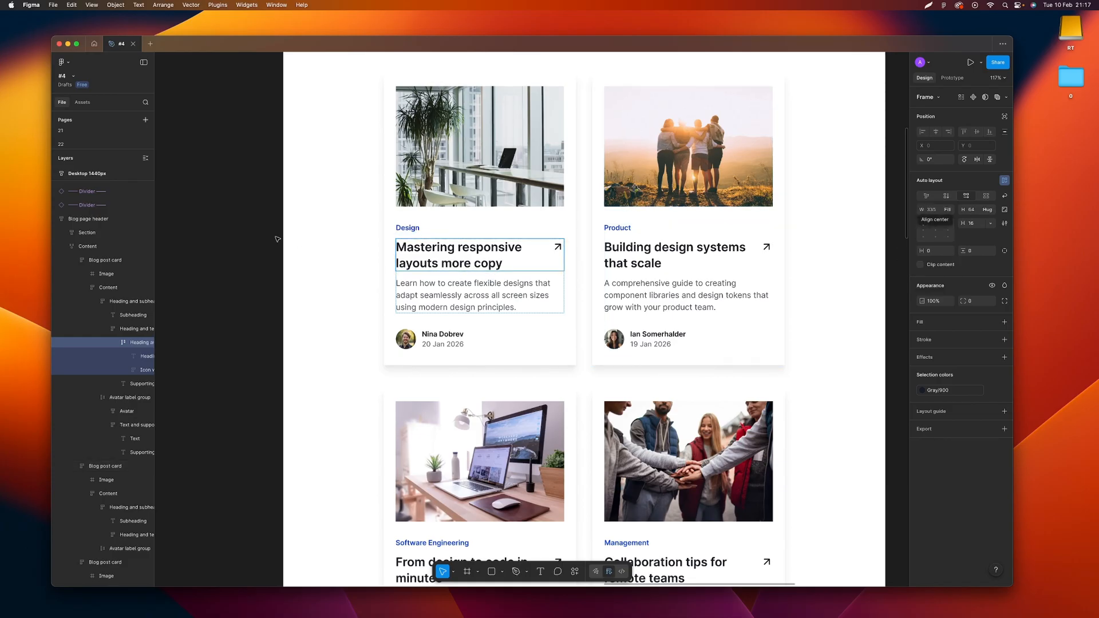
pyautogui.press('Escape')
pyautogui.scroll(-5, 565, 239)
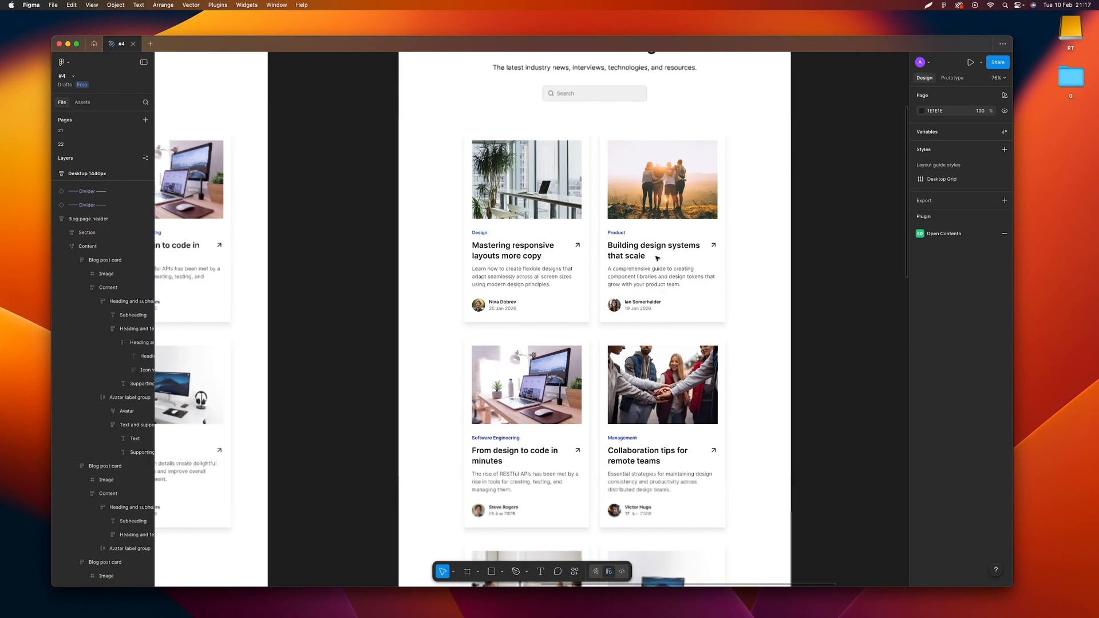
pyautogui.scroll(-10, 657, 257)
pyautogui.scroll(3, 511, 185)
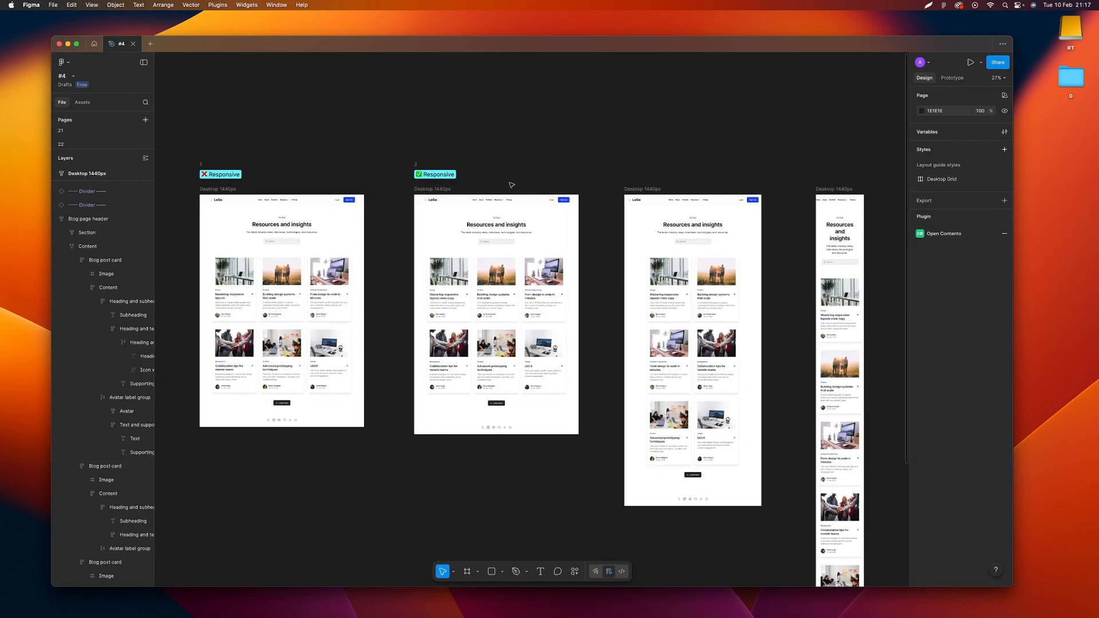
pyautogui.hscroll(1, 493, 183)
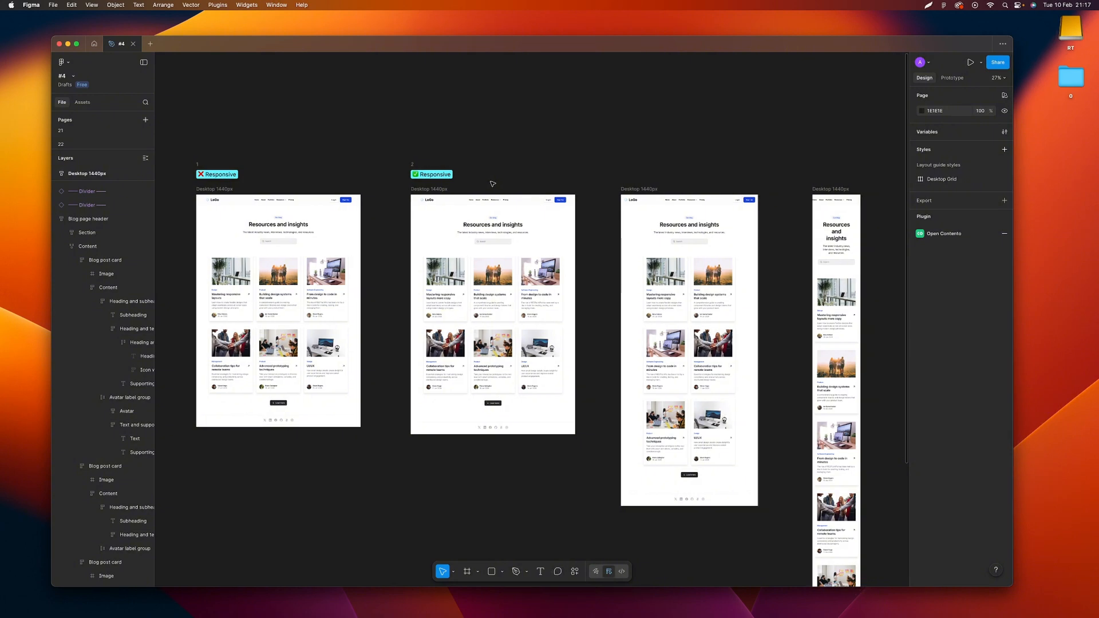